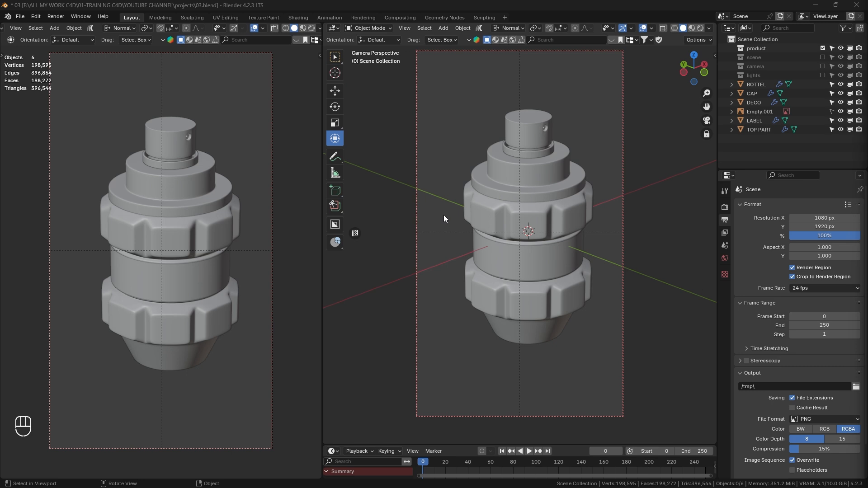
# Switch the camera viewport to rendered shading and enable the lights collection
pyautogui.click(311, 29)
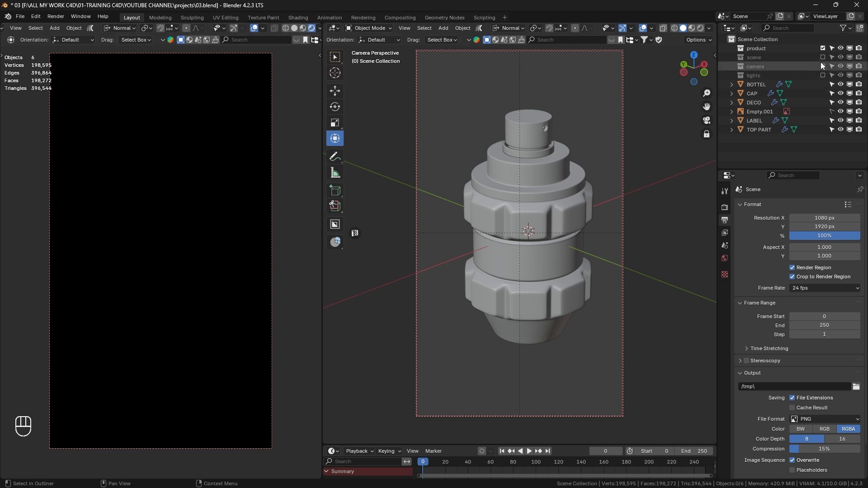
pyautogui.click(822, 75)
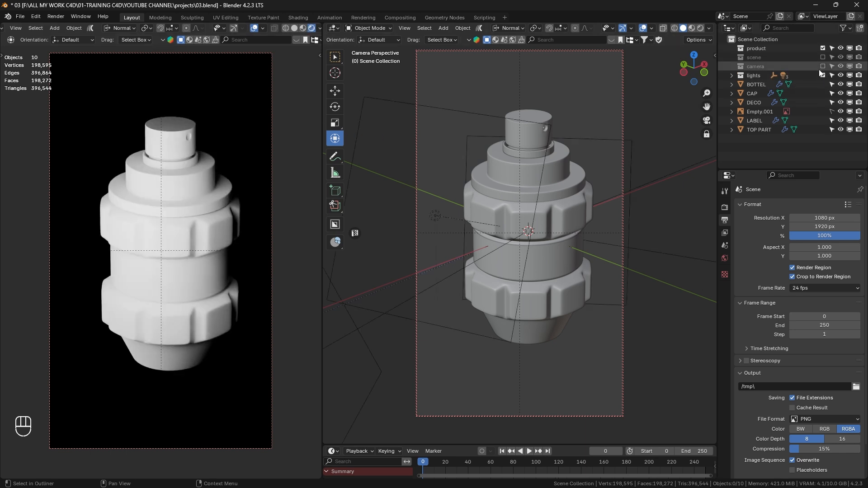
# Examine the 01-key, 02-fill and 03-back lights inside the lights collection
pyautogui.click(731, 75)
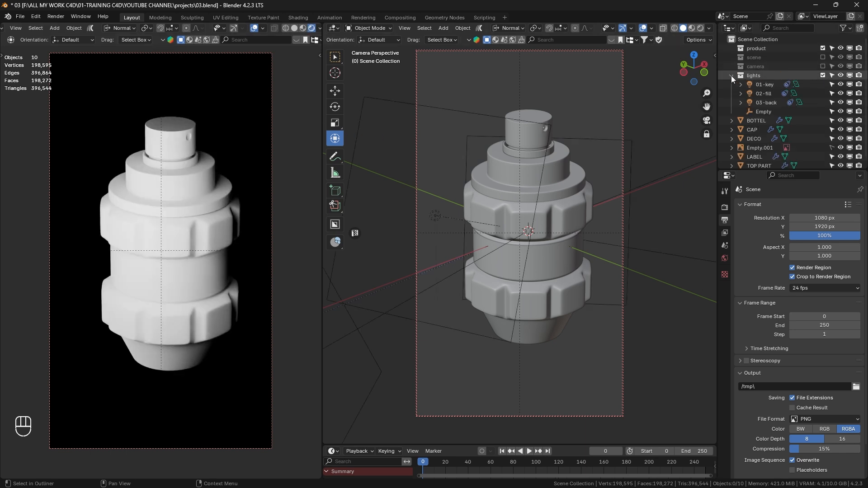
pyautogui.click(765, 92)
pyautogui.click(765, 103)
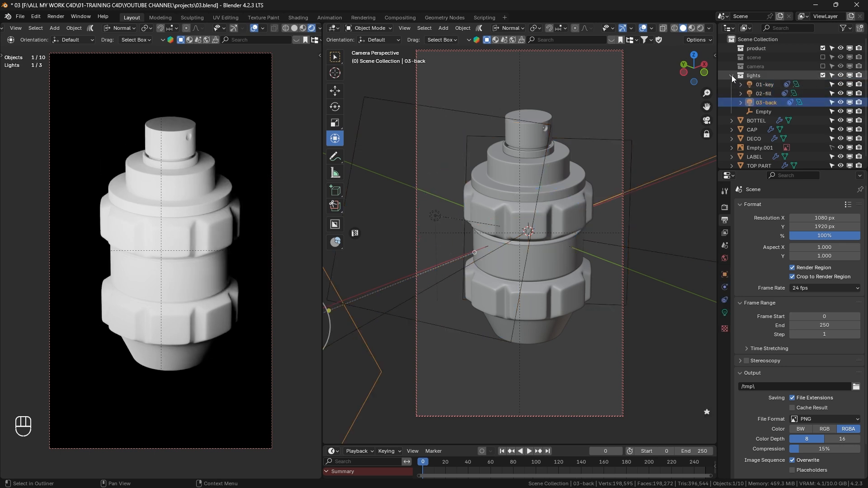
pyautogui.click(766, 87)
pyautogui.click(765, 102)
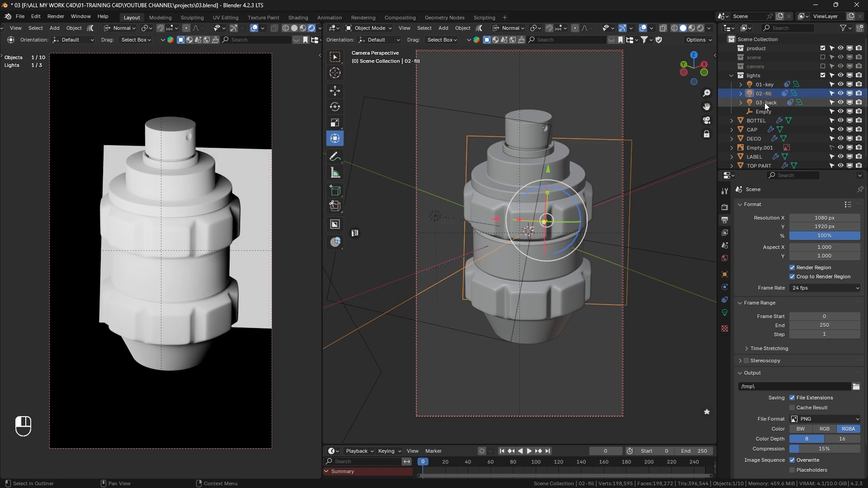
pyautogui.click(766, 86)
pyautogui.click(767, 102)
pyautogui.click(770, 84)
pyautogui.click(769, 94)
pyautogui.click(772, 102)
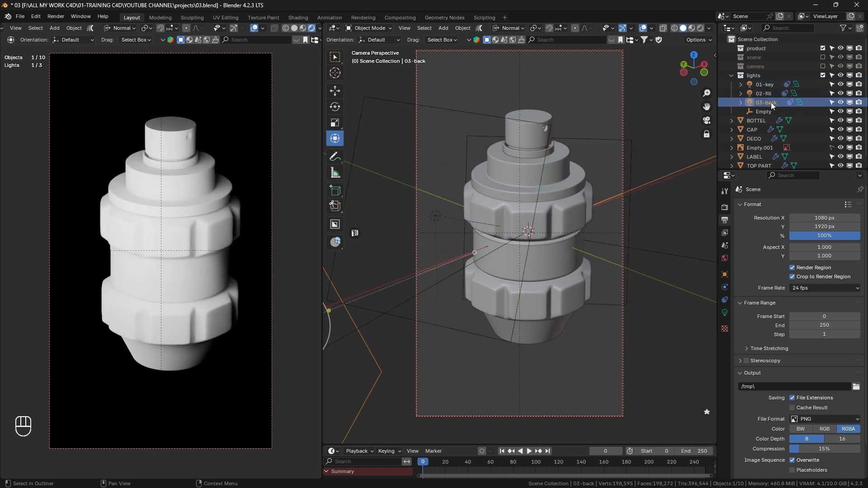
pyautogui.click(730, 76)
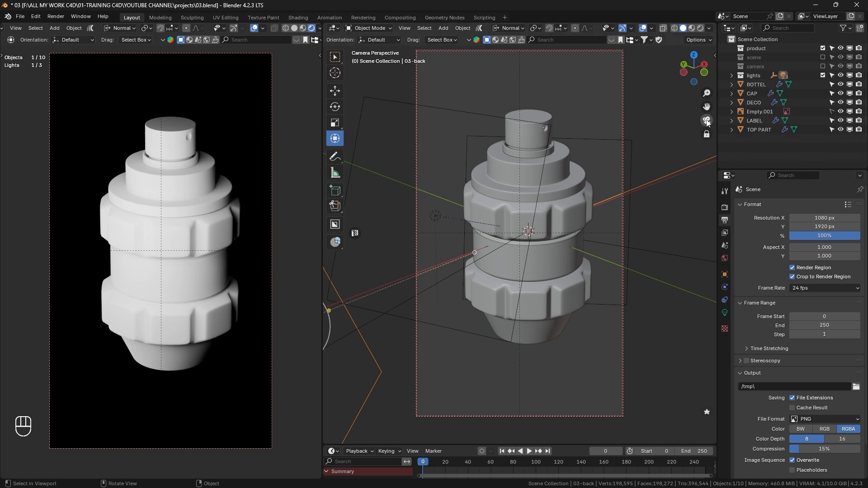
# Leave the camera view in the working viewport and add a new material to the BOTTEL object
pyautogui.click(707, 121)
pyautogui.scroll(4, 559, 233)
pyautogui.moveTo(560, 235); pyautogui.dragTo(490, 224, button='middle')
pyautogui.scroll(3, 561, 235)
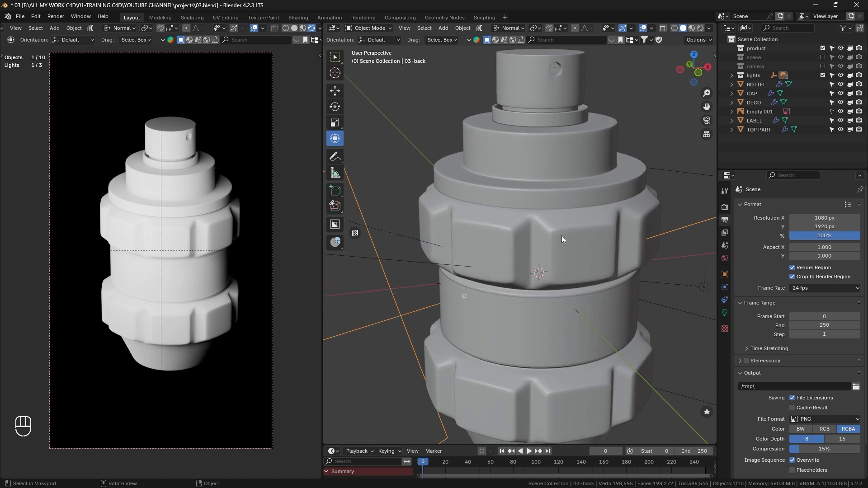
pyautogui.click(566, 237)
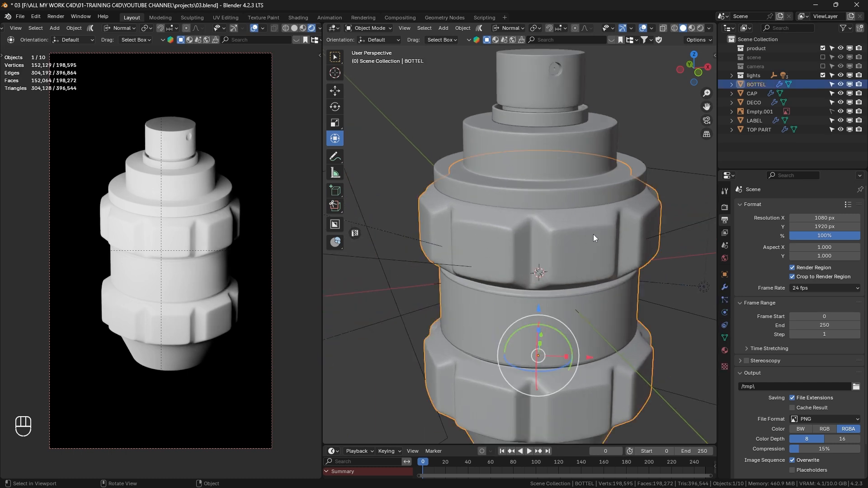
pyautogui.click(724, 351)
pyautogui.click(796, 247)
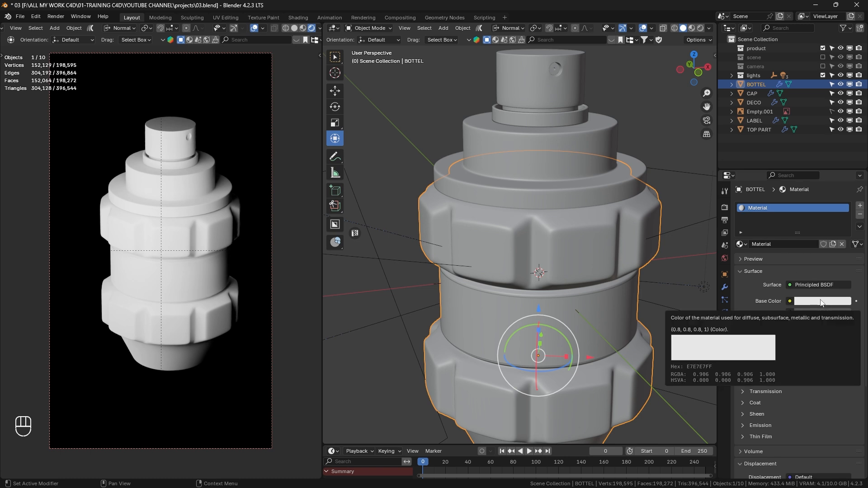
# In front view, move the Empty.001 reference image to the left beside the bottle and make it unselectable
pyautogui.click(700, 73)
pyautogui.scroll(-5, 604, 227)
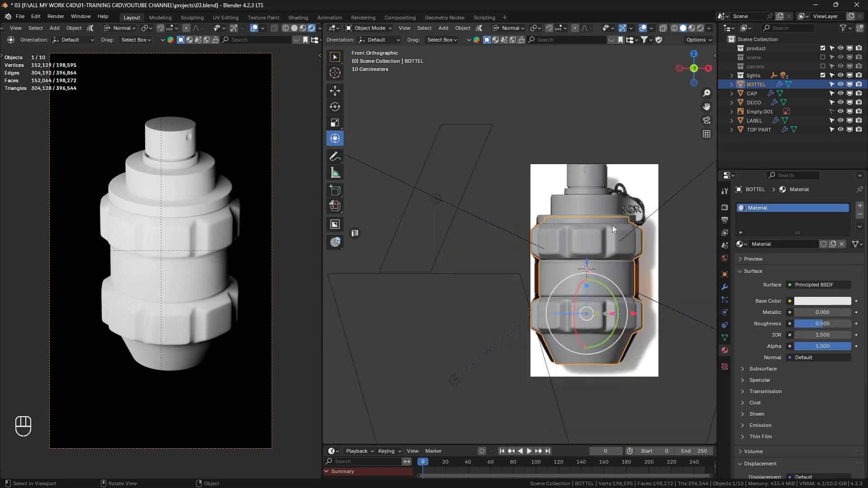
pyautogui.click(764, 111)
pyautogui.moveTo(647, 274); pyautogui.dragTo(527, 269)
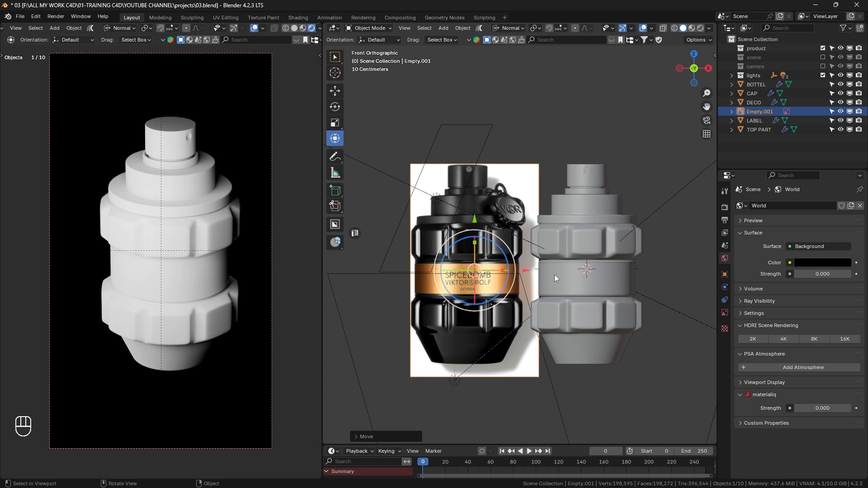
pyautogui.click(833, 111)
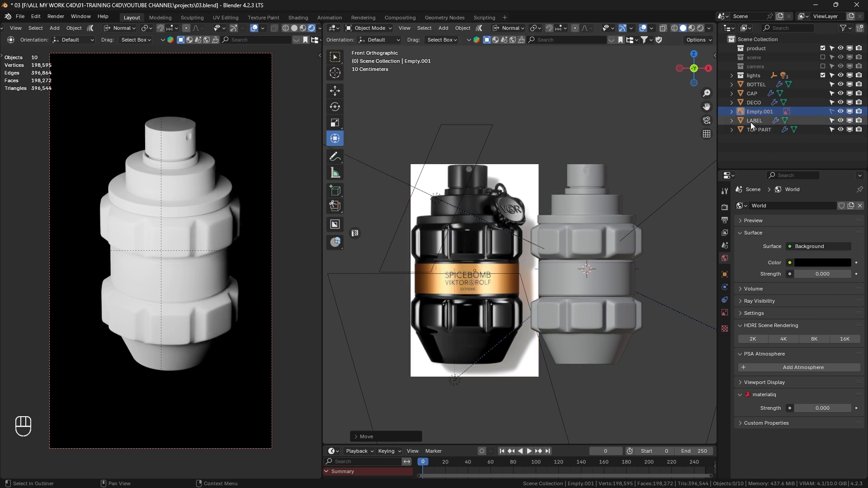
# Move the LABEL, TOP PART, DECO, CAP and BOTTEL objects into the product collection and collapse it
pyautogui.click(753, 120)
pyautogui.keyDown('ctrl'); pyautogui.click(755, 129); pyautogui.keyUp('ctrl')
pyautogui.keyDown('ctrl'); pyautogui.click(753, 102); pyautogui.keyUp('ctrl')
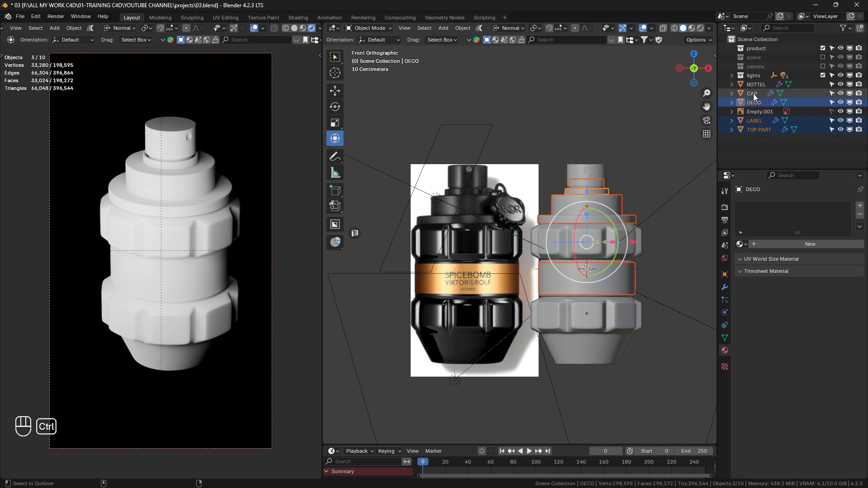
pyautogui.keyDown('ctrl'); pyautogui.click(754, 94); pyautogui.keyUp('ctrl')
pyautogui.keyDown('ctrl'); pyautogui.click(757, 84); pyautogui.keyUp('ctrl')
pyautogui.moveTo(752, 83); pyautogui.dragTo(757, 48)
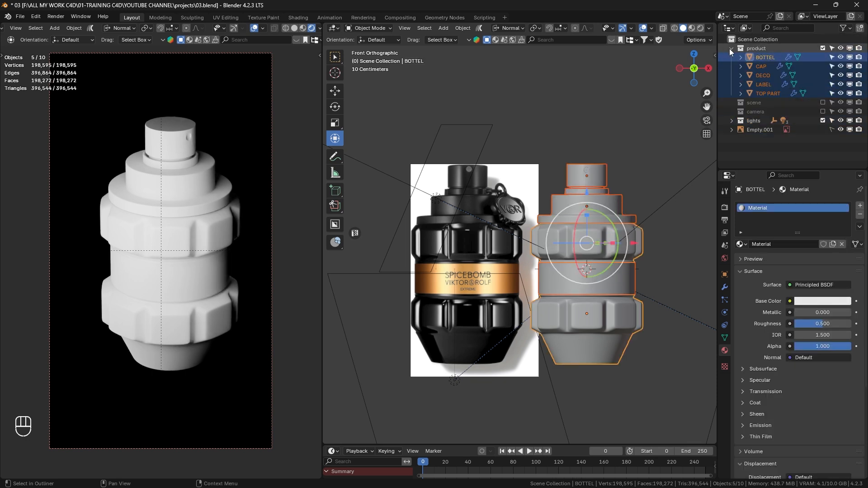
pyautogui.click(730, 48)
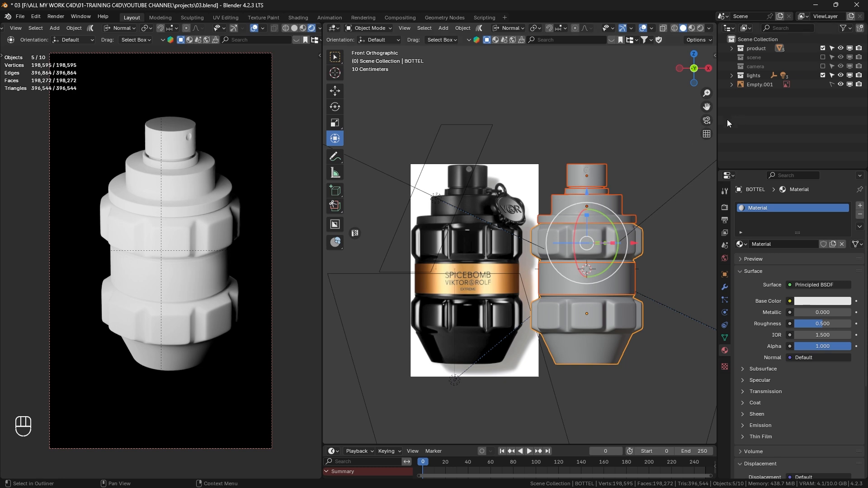
# Set the base color of the BOTTEL object's material to black
pyautogui.scroll(2, 410, 285)
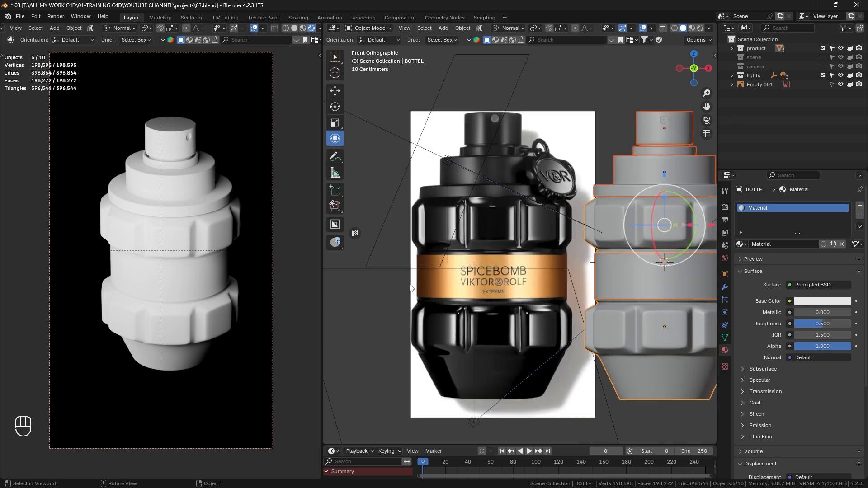
pyautogui.click(212, 231)
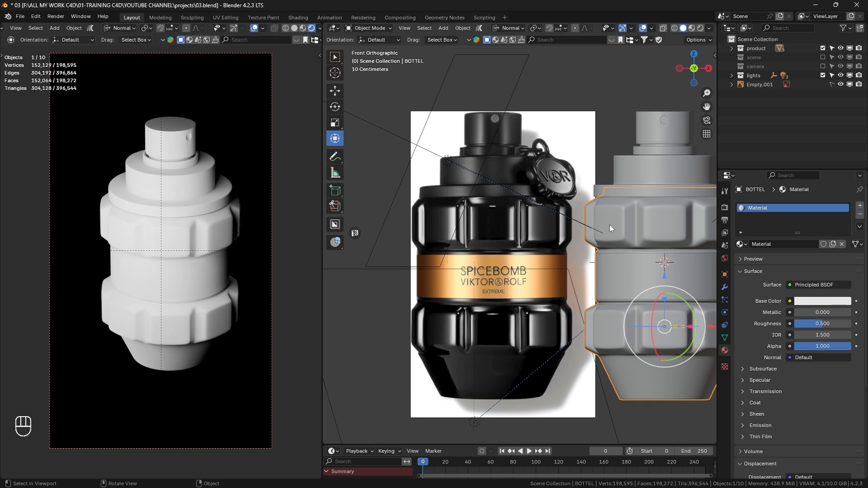
pyautogui.click(829, 302)
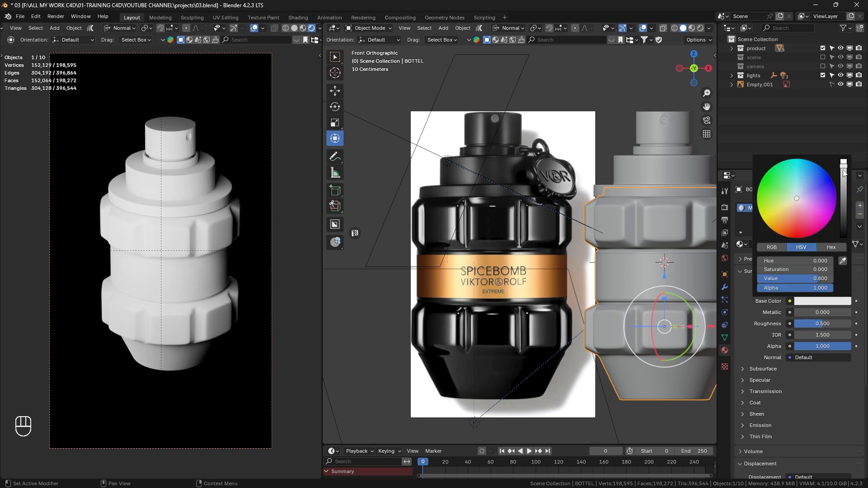
pyautogui.moveTo(843, 171); pyautogui.dragTo(843, 238)
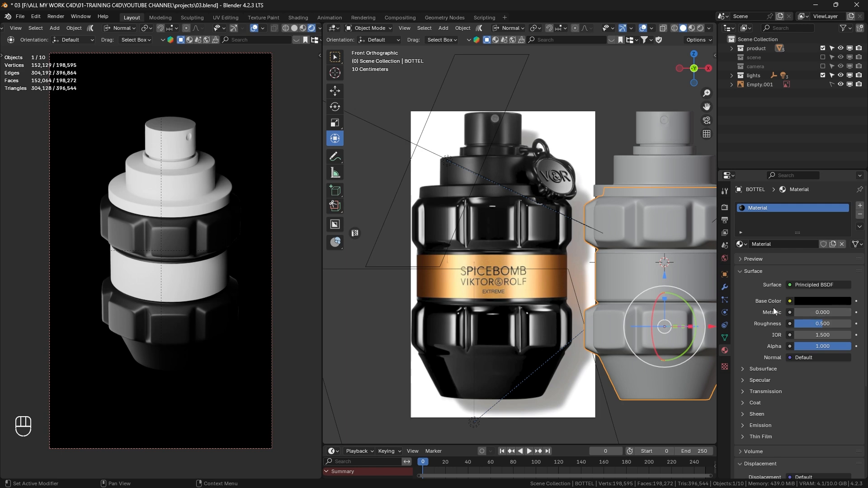
# Compare with the reference image's glossy body and try a Metallic value of 0.41 on the BOTTEL material
pyautogui.scroll(3, 509, 232)
pyautogui.scroll(3, 508, 231)
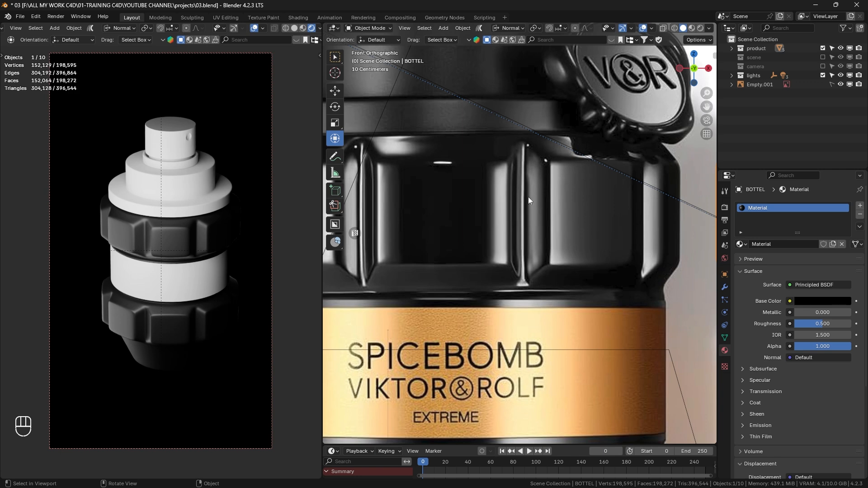
pyautogui.scroll(-2, 529, 198)
pyautogui.scroll(3, 404, 215)
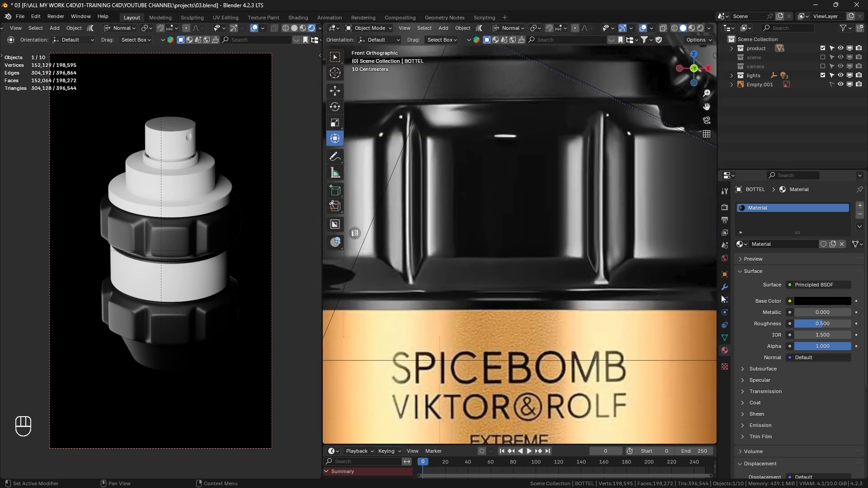
pyautogui.scroll(-3, 556, 218)
pyautogui.click(804, 313)
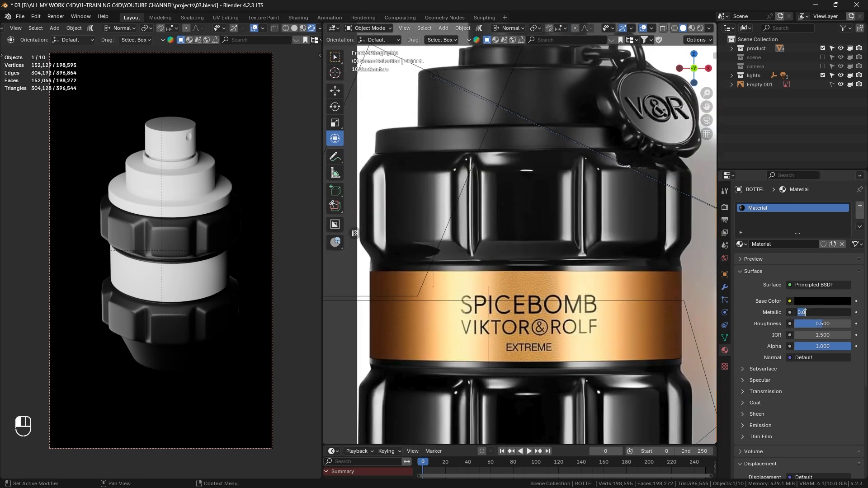
pyautogui.write('0.410')
pyautogui.press('Return')
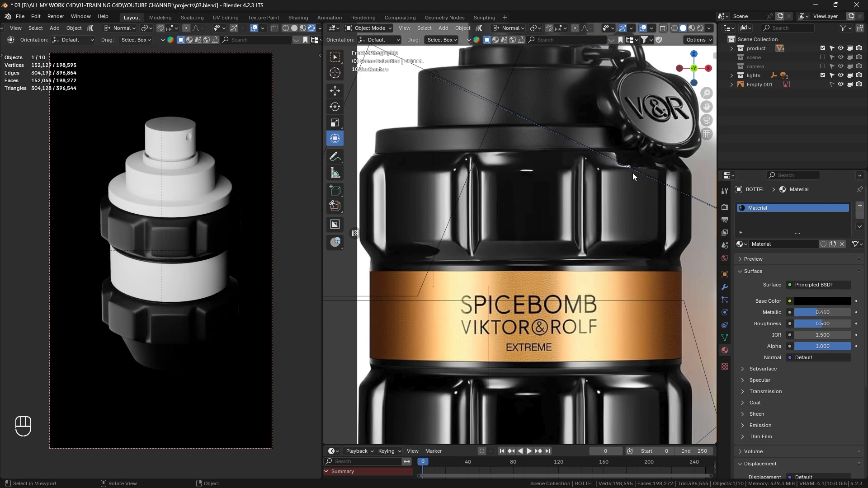
# Set the BOTTEL material's Metallic to 0.4 and Roughness to 0.25
pyautogui.click(816, 313)
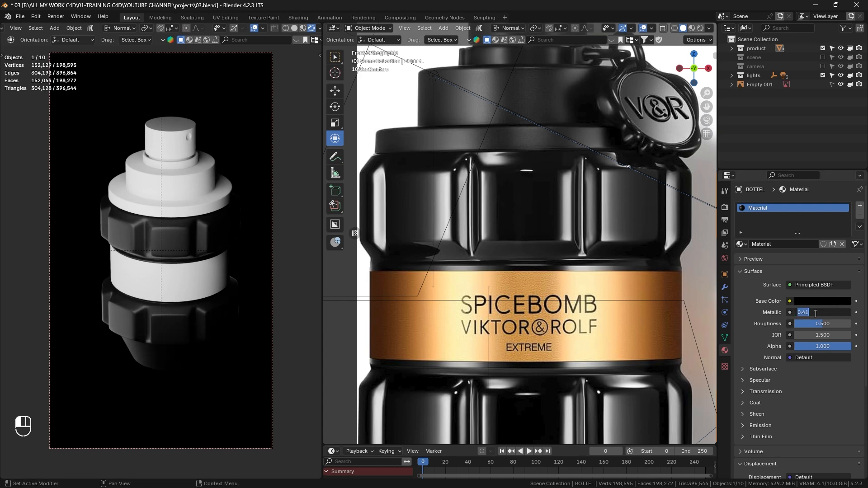
pyautogui.write('0.4')
pyautogui.press('Return')
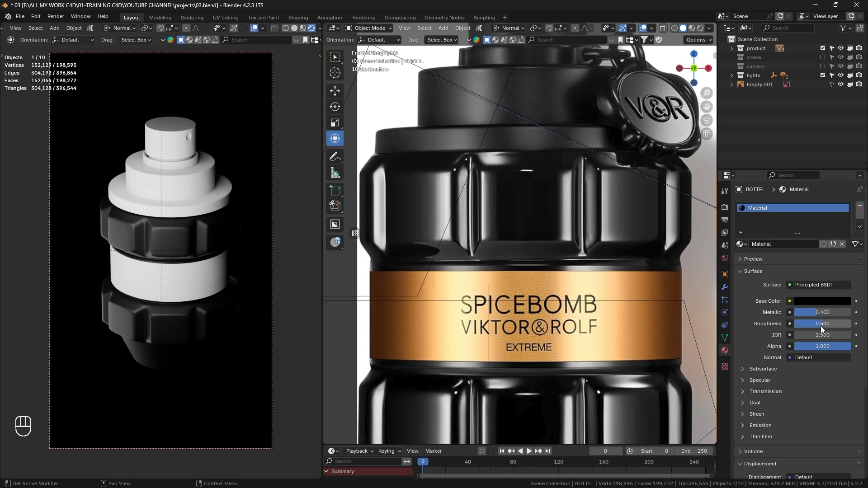
pyautogui.click(815, 324)
pyautogui.write('0.')
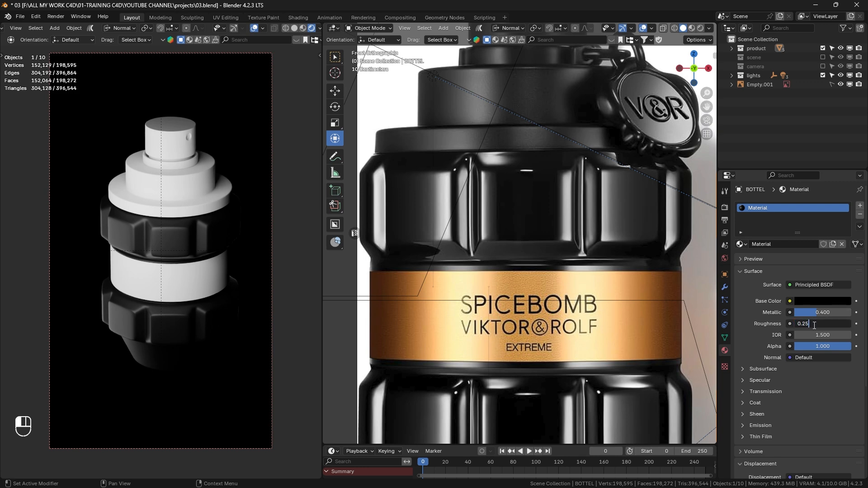
pyautogui.press('Return')
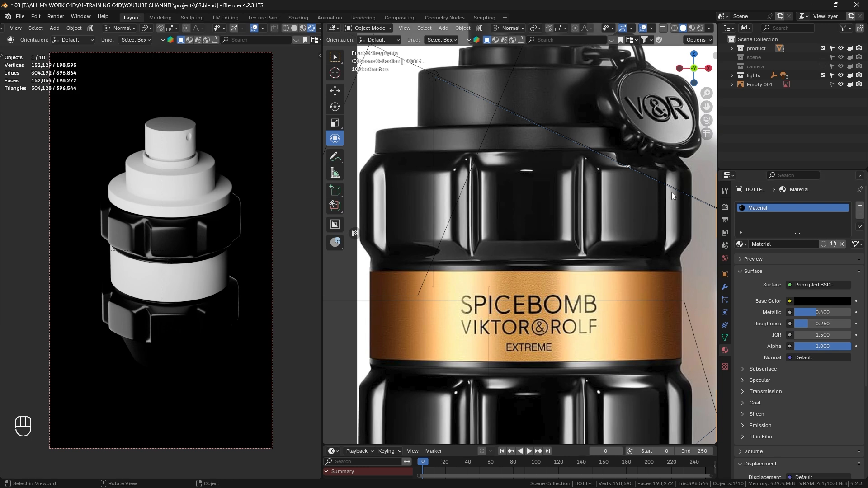
# Add a new material to the TOP PART object and set its base color to black
pyautogui.scroll(-5, 654, 202)
pyautogui.keyDown('shift'); pyautogui.moveTo(648, 208); pyautogui.dragTo(644, 125, button='middle'); pyautogui.keyUp('shift')
pyautogui.click(192, 201)
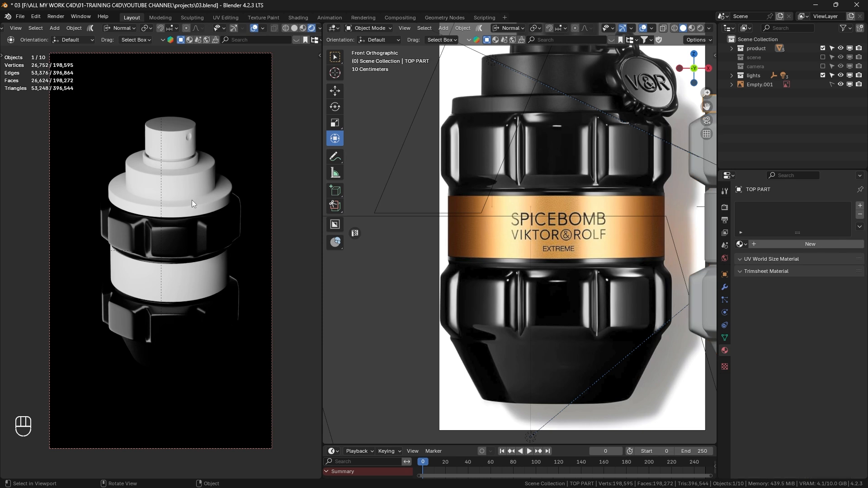
pyautogui.keyDown('shift'); pyautogui.moveTo(571, 112); pyautogui.dragTo(557, 199, button='middle'); pyautogui.keyUp('shift')
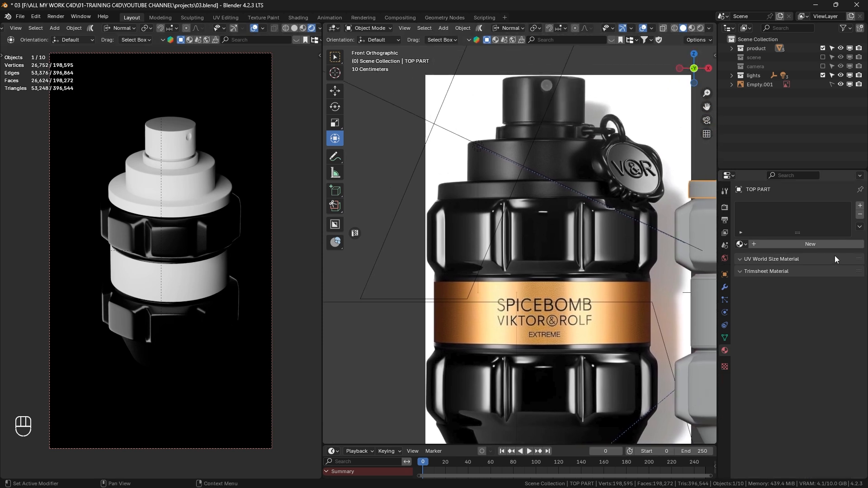
pyautogui.click(821, 245)
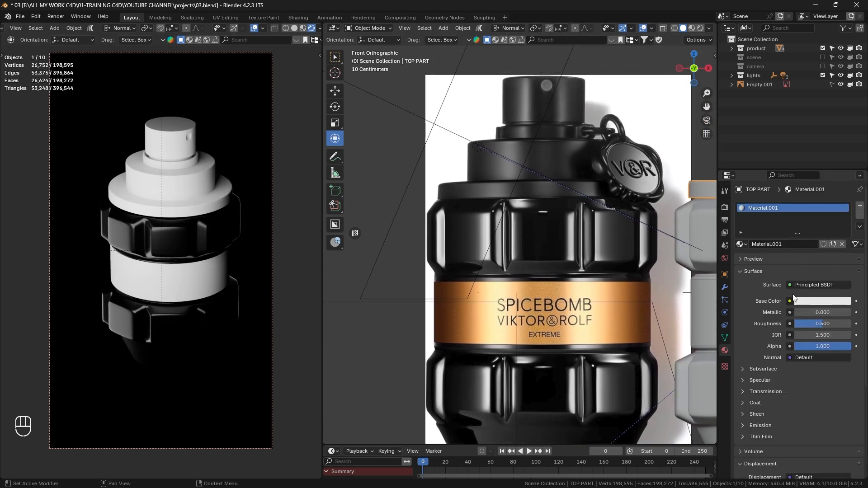
pyautogui.click(828, 307)
pyautogui.moveTo(844, 176); pyautogui.dragTo(831, 239)
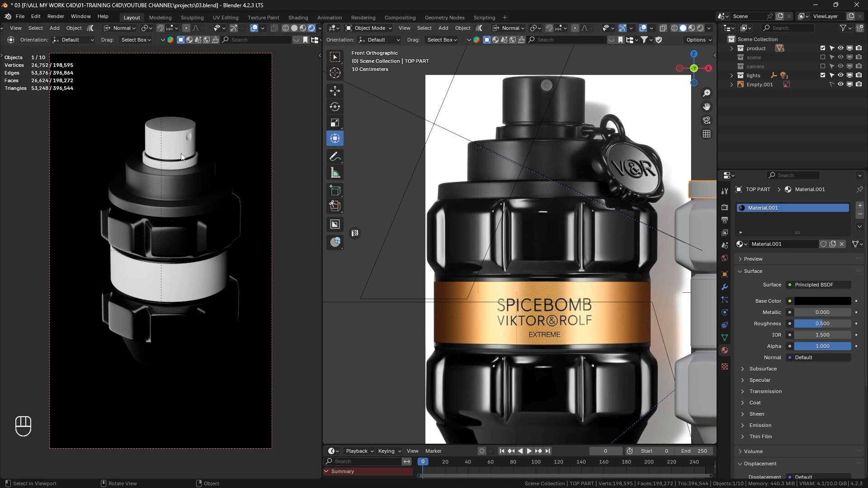
# Assign the existing Material.001 to the DECO ring below the cap
pyautogui.click(176, 165)
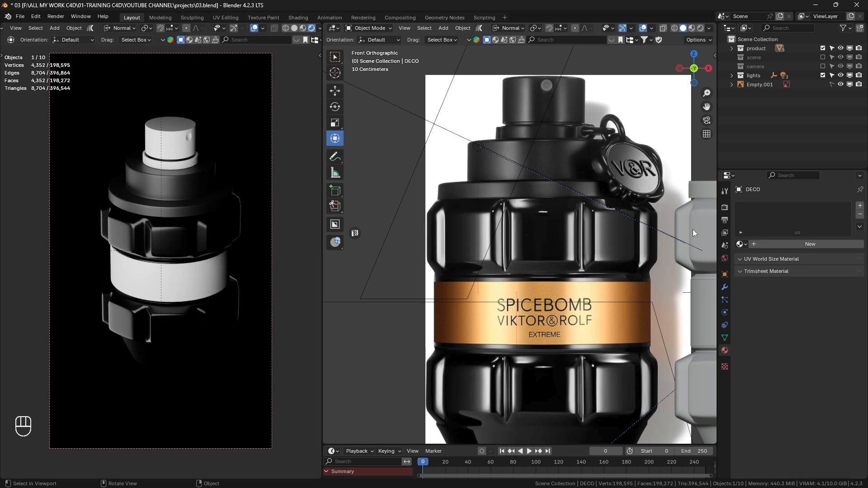
pyautogui.click(742, 244)
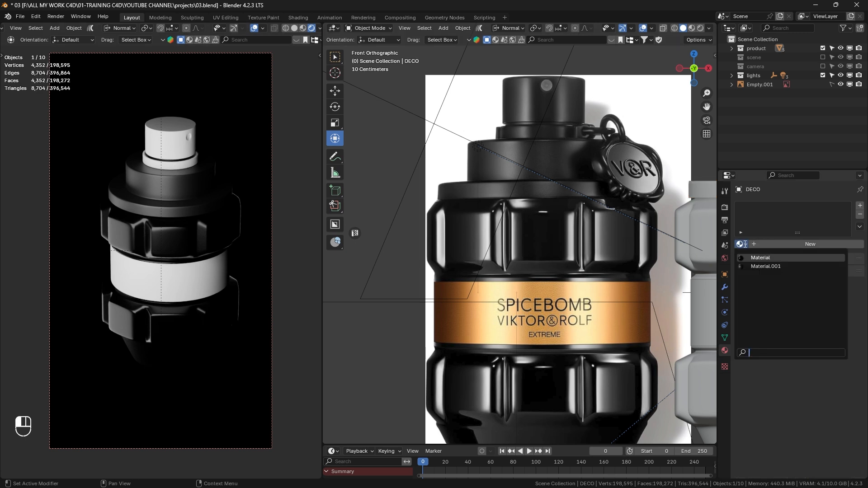
pyautogui.click(764, 266)
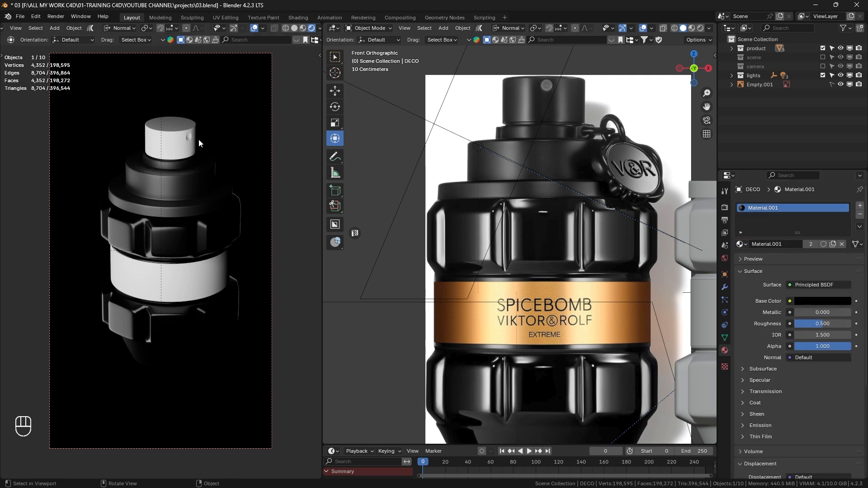
# Assign the existing Material.001 to the CAP object
pyautogui.click(176, 145)
pyautogui.click(742, 244)
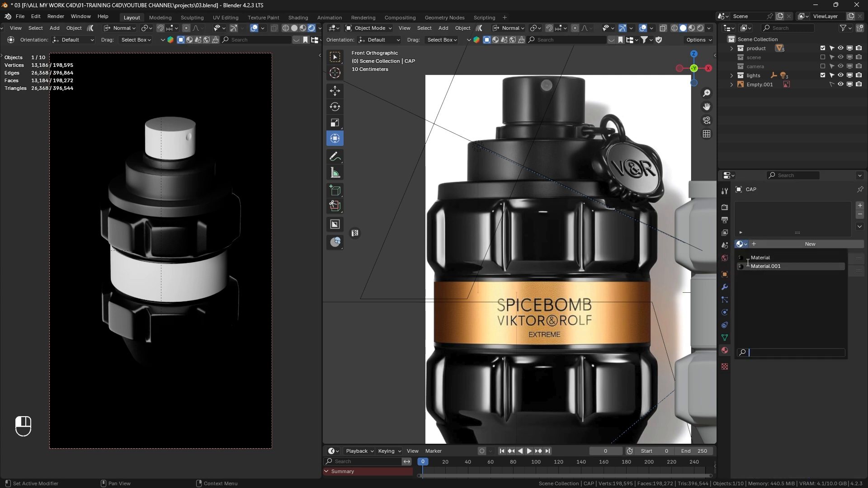
pyautogui.click(751, 266)
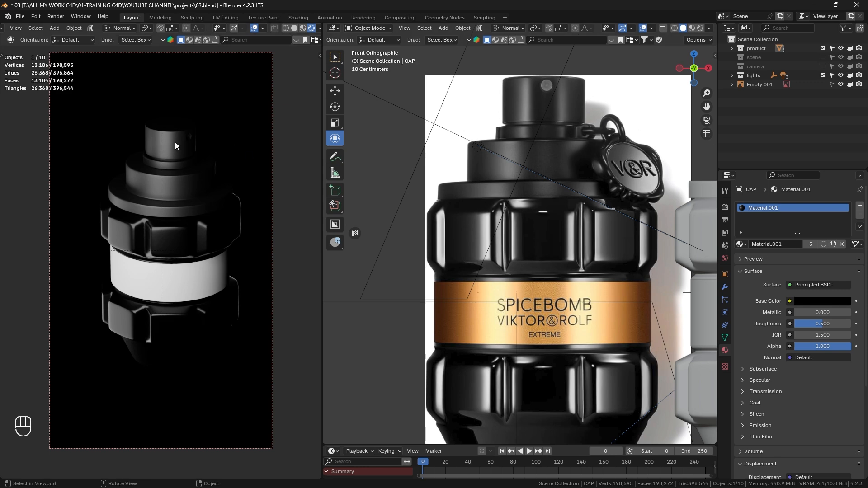
# Compare the spray nozzle on the reference image's cap with the nozzle on the modelled CAP
pyautogui.scroll(-3, 594, 126)
pyautogui.keyDown('shift'); pyautogui.moveTo(704, 147); pyautogui.dragTo(569, 147, button='middle'); pyautogui.keyUp('shift')
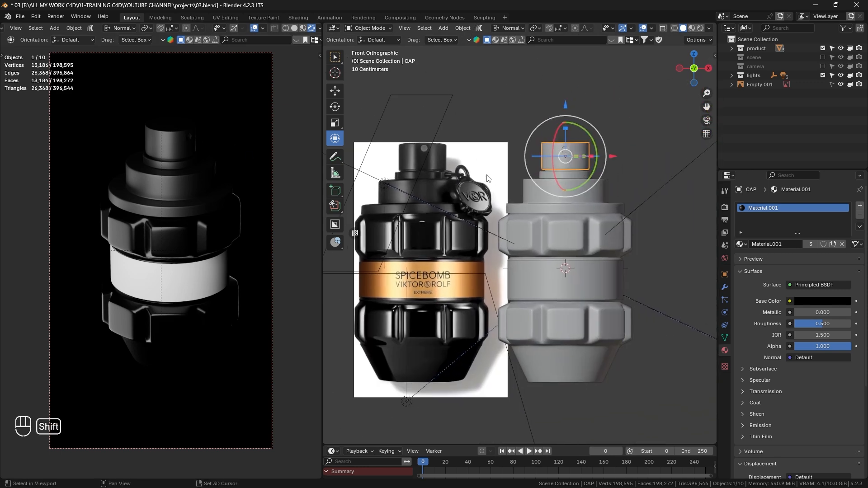
pyautogui.scroll(6, 568, 147)
pyautogui.scroll(6, 571, 148)
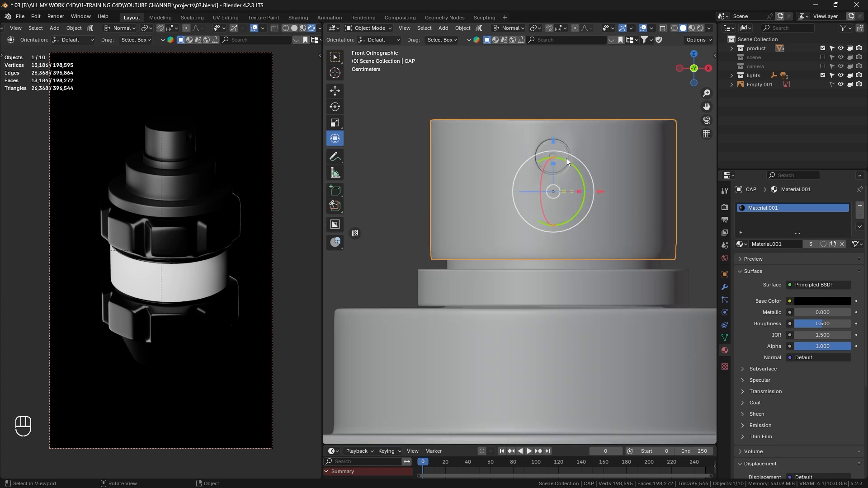
pyautogui.keyDown('shift'); pyautogui.moveTo(391, 171); pyautogui.dragTo(372, 171, button='middle'); pyautogui.keyUp('shift')
pyautogui.scroll(1, 372, 171)
pyautogui.scroll(-2, 398, 168)
pyautogui.keyDown('shift'); pyautogui.moveTo(467, 146); pyautogui.dragTo(350, 186, button='middle'); pyautogui.keyUp('shift')
pyautogui.scroll(-4, 386, 185)
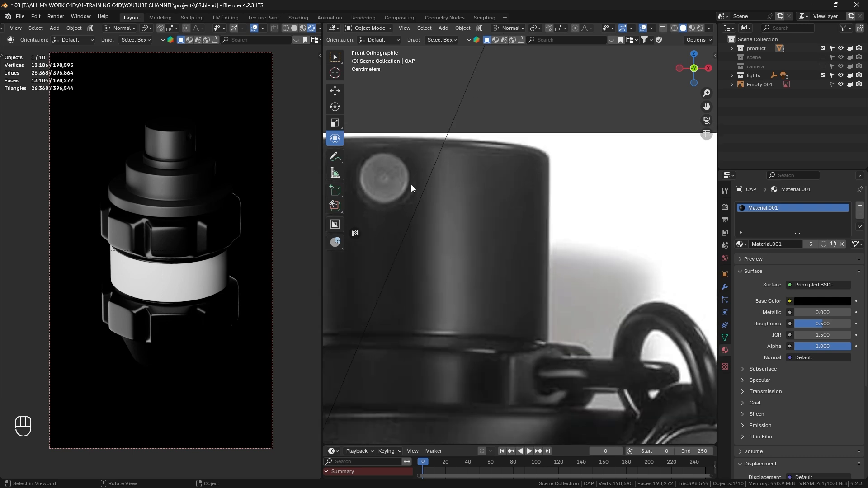
pyautogui.moveTo(425, 175)
pyautogui.keyDown('shift'); pyautogui.mouseDown(button='middle')
pyautogui.moveTo(344, 181)
pyautogui.moveTo(422, 186)
pyautogui.mouseUp(button='middle'); pyautogui.keyUp('shift')
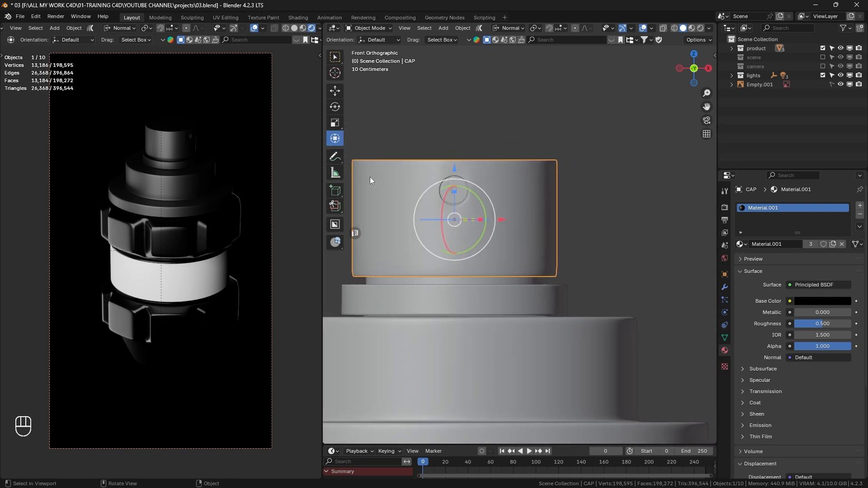
# Examine the CAP's recessed spray nozzle up close in the rendered view
pyautogui.scroll(4, 451, 183)
pyautogui.scroll(2, 181, 148)
pyautogui.moveTo(177, 146); pyautogui.dragTo(67, 115, button='middle')
pyautogui.scroll(-6, 180, 148)
pyautogui.scroll(6, 167, 178)
pyautogui.scroll(8, 192, 195)
pyautogui.scroll(5, 181, 156)
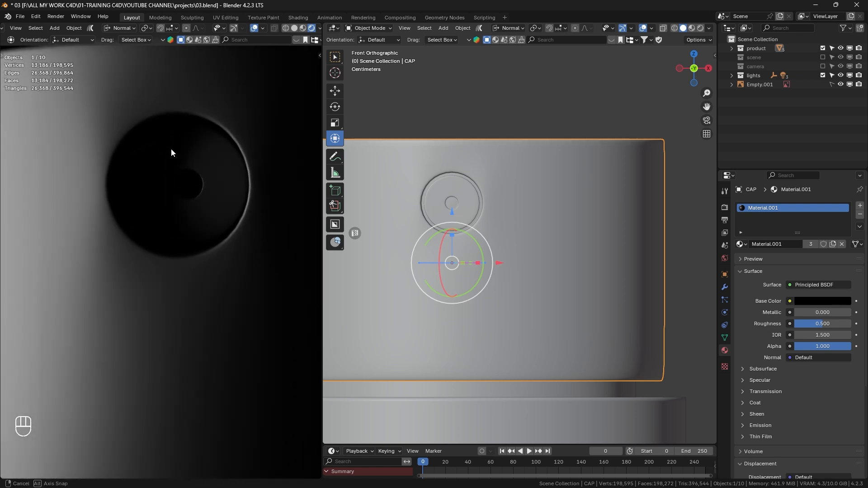
pyautogui.moveTo(171, 148); pyautogui.dragTo(105, 148, button='middle')
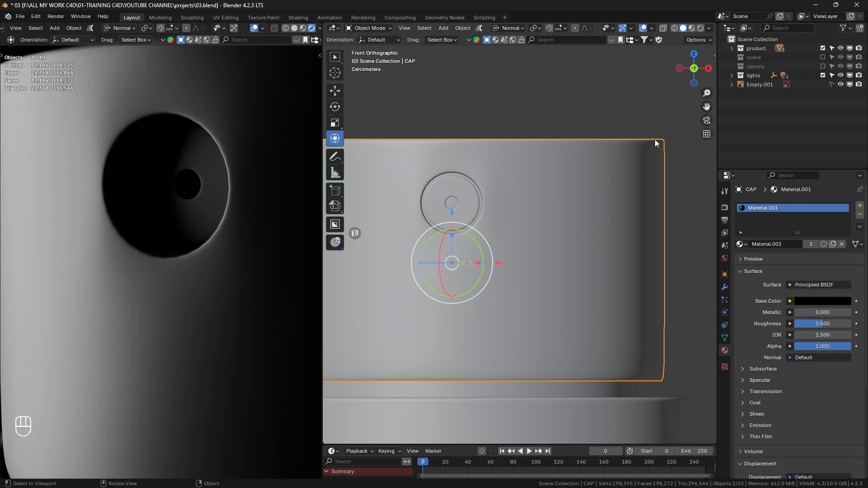
# Enter Edit Mode on the CAP and switch the selection tool to Select Circle
pyautogui.keyDown('shift'); pyautogui.moveTo(481, 197); pyautogui.dragTo(552, 197, button='middle'); pyautogui.keyUp('shift')
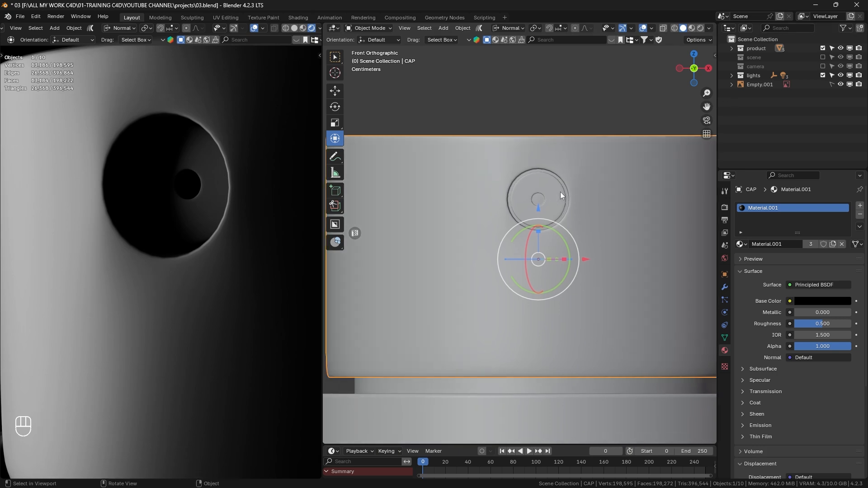
pyautogui.press('Tab')
pyautogui.scroll(8, 525, 178)
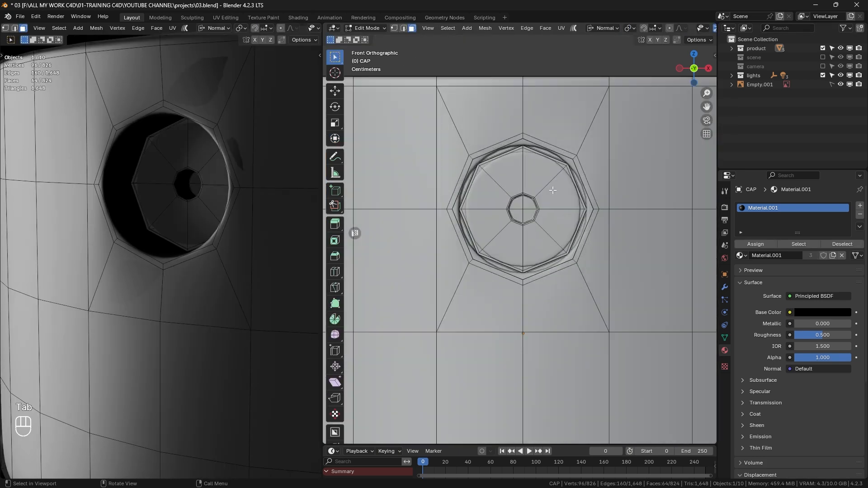
pyautogui.click(335, 57)
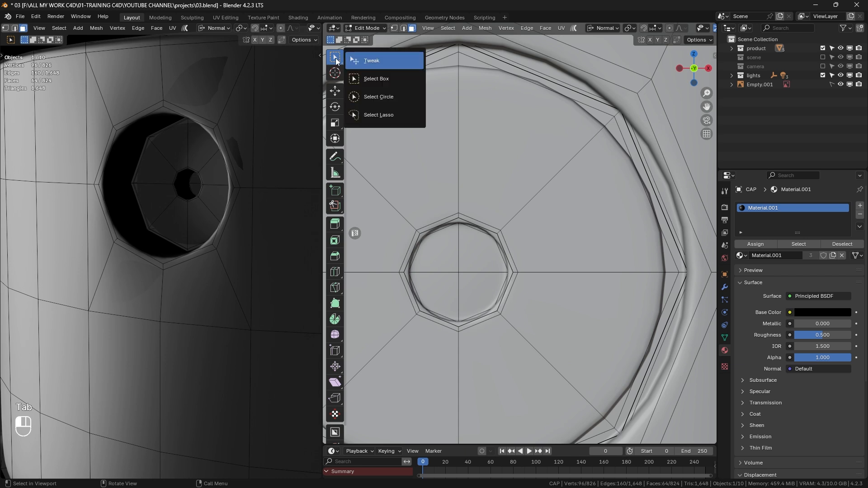
pyautogui.click(370, 97)
# Try to circle-select the nozzle's centre faces from the front view and grow the selection, then undo it
pyautogui.moveTo(468, 259); pyautogui.dragTo(463, 273)
pyautogui.press('ctrl')
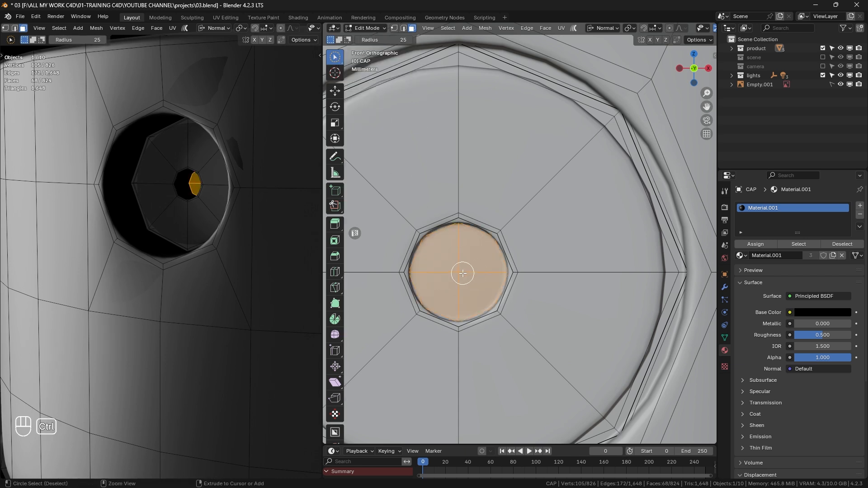
pyautogui.press('ctrl+KP_Add')
pyautogui.press('ctrl+KP_Add')
pyautogui.press('ctrl+KP_Add')
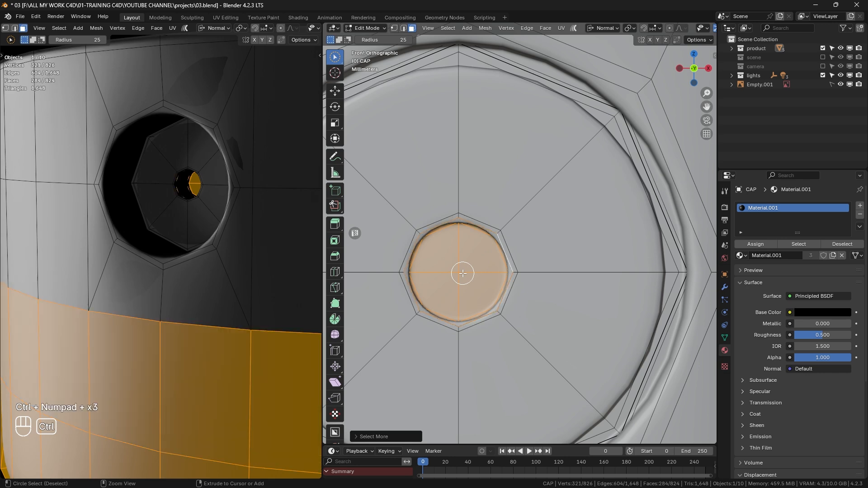
pyautogui.press('ctrl+KP_Add')
pyautogui.moveTo(463, 273); pyautogui.dragTo(366, 222, button='middle')
pyautogui.hotkey('ctrl', 'z')
pyautogui.hotkey('ctrl', 'z')
pyautogui.hotkey('ctrl', 'z')
pyautogui.hotkey('ctrl', 'z')
# Select the faces at the bottom of the nozzle's small centre hole, without picking up the back of the cap
pyautogui.scroll(4, 442, 229)
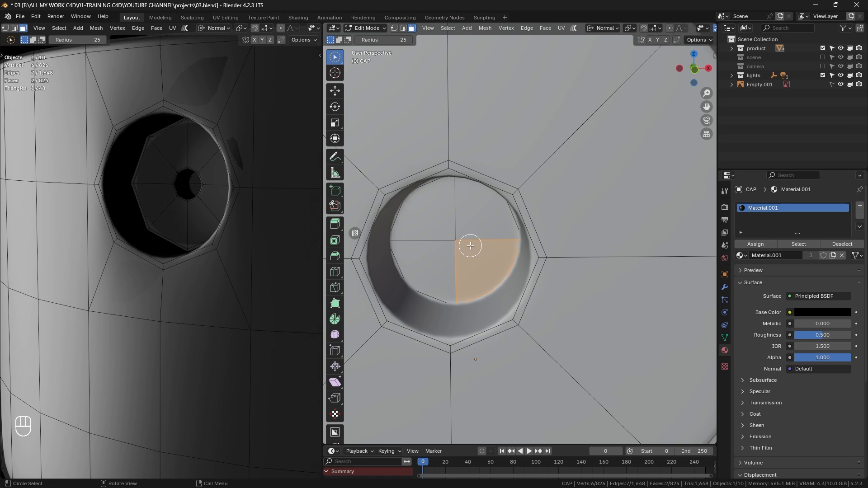
pyautogui.moveTo(469, 247)
pyautogui.keyDown('shift'); pyautogui.mouseDown()
pyautogui.moveTo(437, 243)
pyautogui.moveTo(465, 247)
pyautogui.mouseUp(); pyautogui.keyUp('shift')
pyautogui.scroll(-4, 464, 246)
pyautogui.moveTo(458, 253); pyautogui.dragTo(462, 245, button='middle')
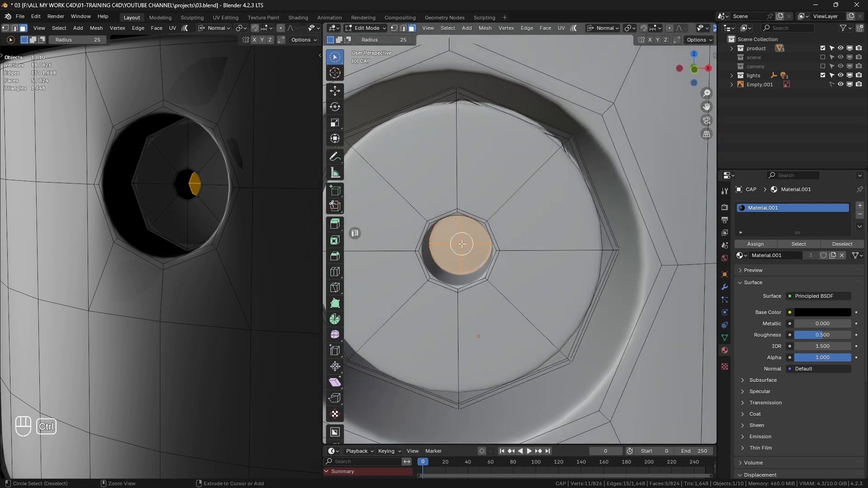
# Grow the face selection eight times to cover the whole inner nozzle disc and its rim
pyautogui.press('ctrl+KP_Add')
pyautogui.press('ctrl+KP_Add')
pyautogui.press('ctrl+KP_Add')
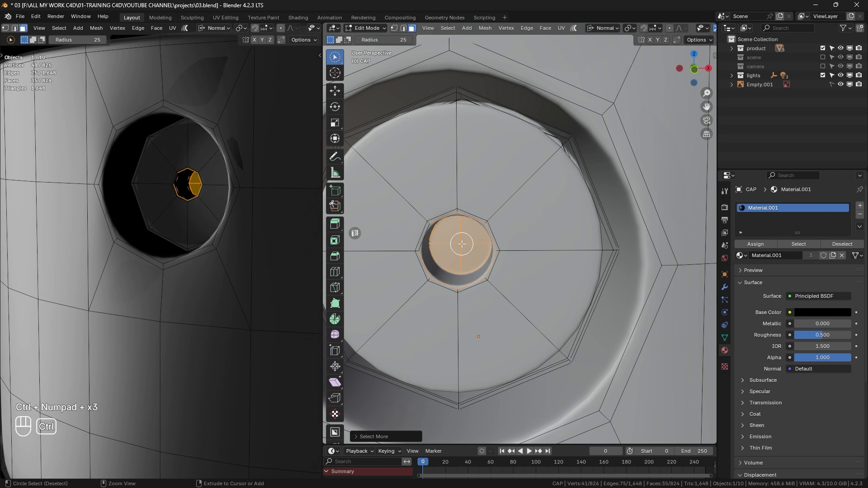
pyautogui.press('ctrl+KP_Add')
pyautogui.press('ctrl+KP_Add')
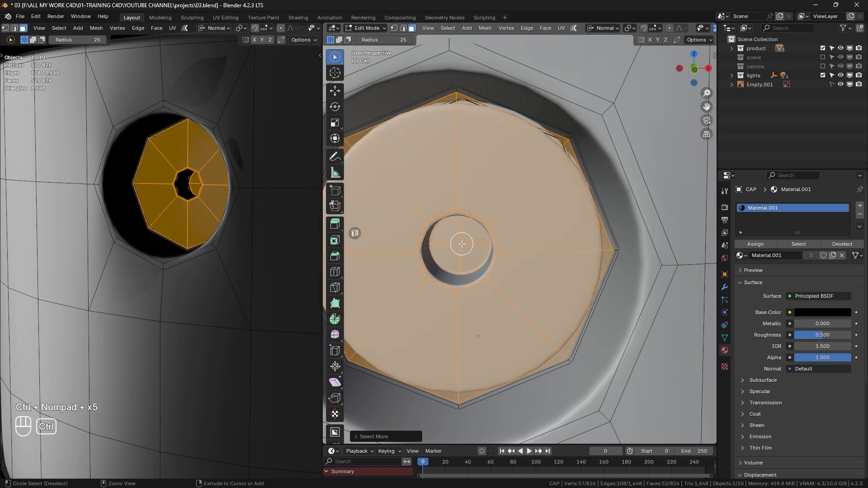
pyautogui.press('ctrl+KP_Add')
pyautogui.press('ctrl+KP_Add')
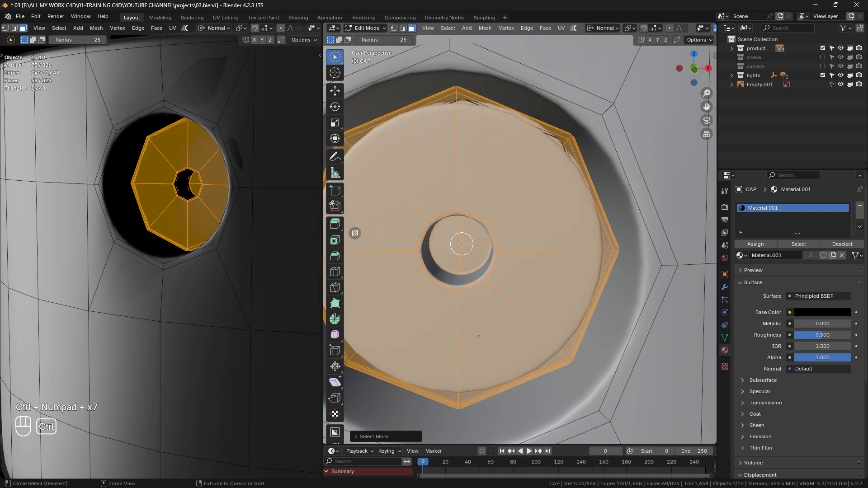
pyautogui.press('ctrl+KP_Add')
pyautogui.moveTo(461, 202); pyautogui.dragTo(459, 176, button='middle')
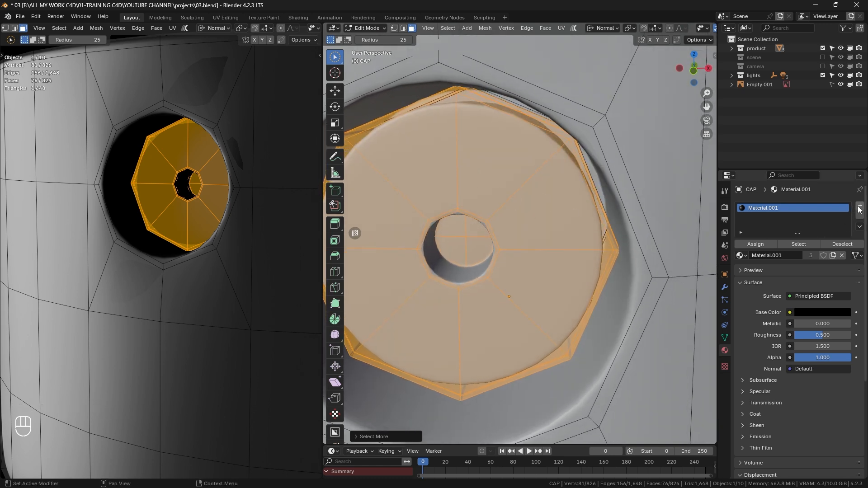
# Add a second slot with a new material to the CAP and assign it to the selected nozzle faces
pyautogui.click(860, 206)
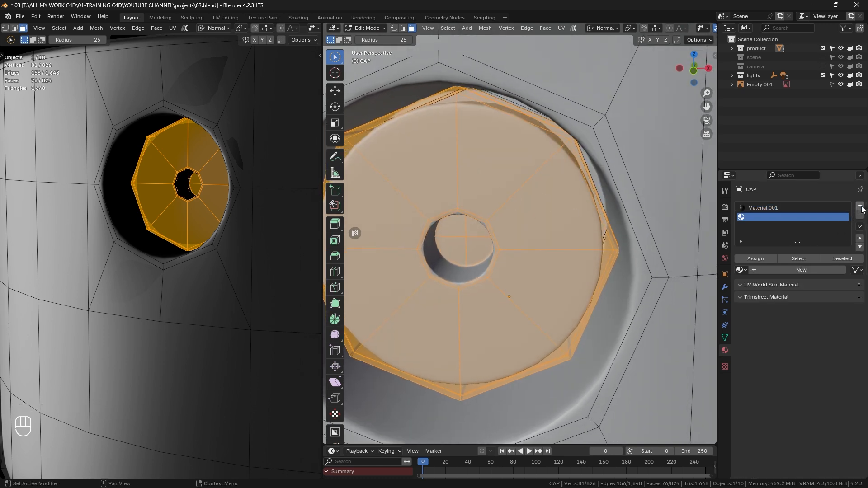
pyautogui.click(788, 272)
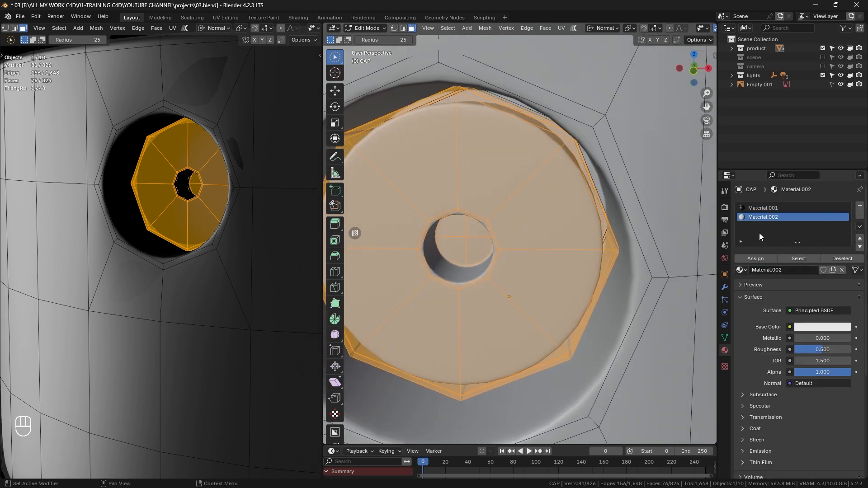
pyautogui.click(758, 259)
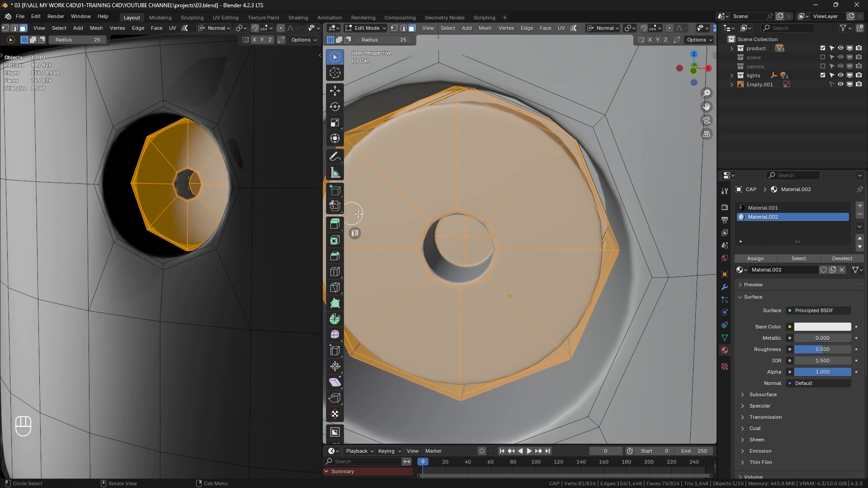
# Hide the overlays in the rendered view and inspect the nozzle's new material up close and on the whole bottle
pyautogui.scroll(-5, 267, 28)
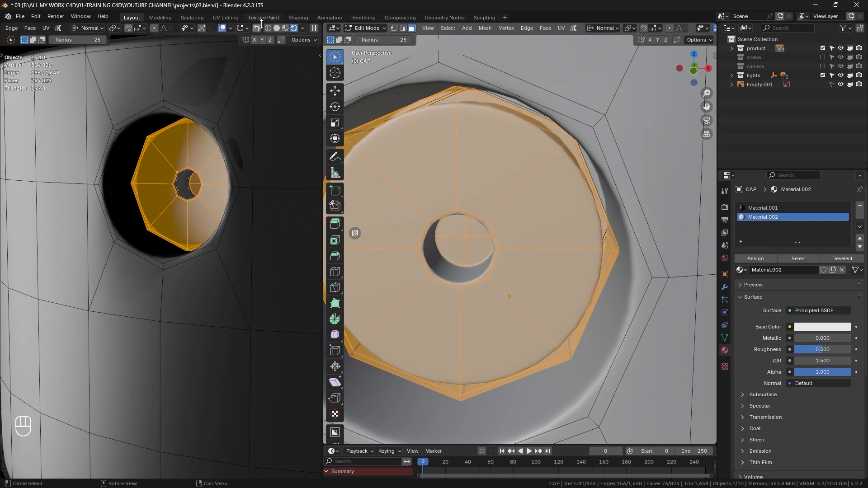
pyautogui.click(222, 28)
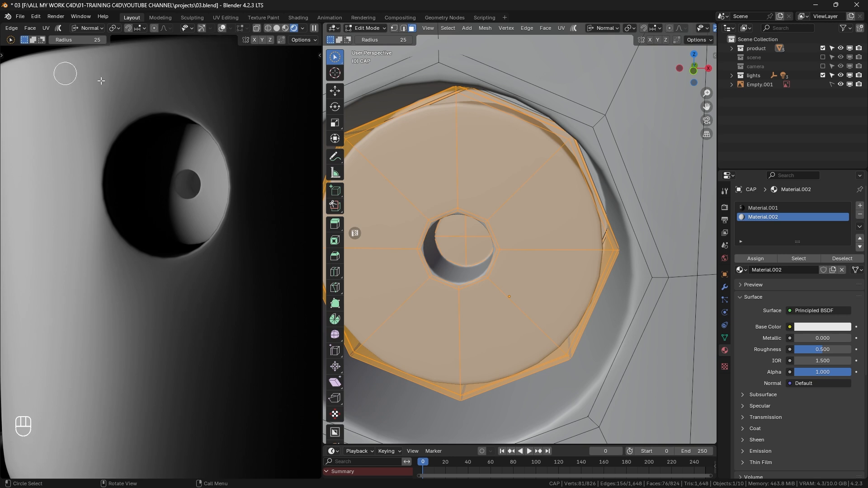
pyautogui.scroll(-6, 181, 166)
pyautogui.moveTo(181, 167)
pyautogui.mouseDown(button='middle')
pyautogui.moveTo(191, 171)
pyautogui.moveTo(117, 181)
pyautogui.moveTo(167, 170)
pyautogui.mouseUp(button='middle')
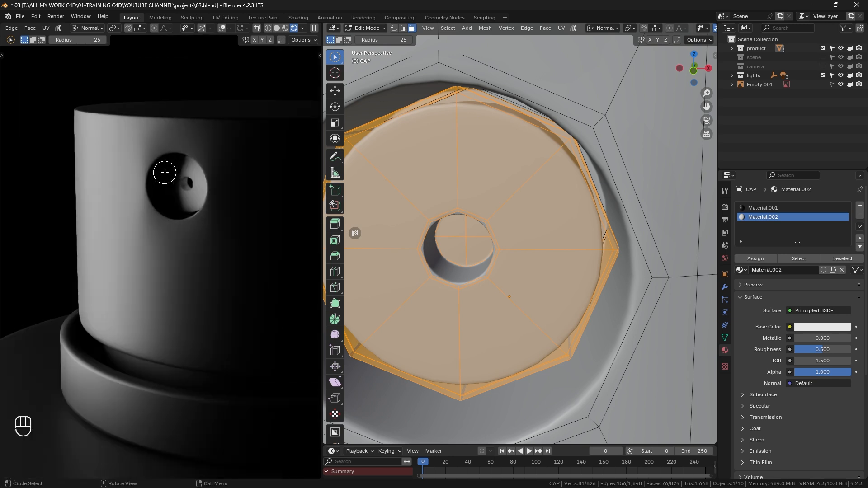
pyautogui.scroll(6, 191, 170)
pyautogui.moveTo(212, 149); pyautogui.dragTo(229, 177, button='middle')
pyautogui.scroll(2, 224, 177)
pyautogui.scroll(-15, 217, 189)
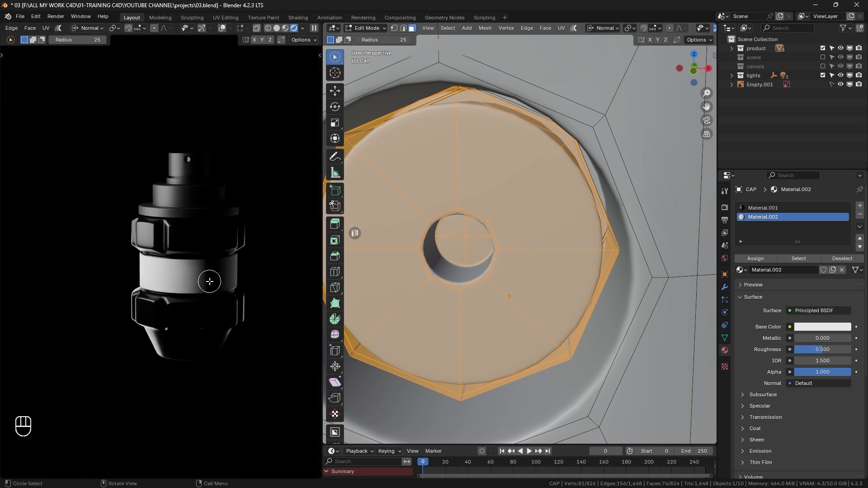
# Leave Edit Mode, give the LABEL band a new material and name it "label"
pyautogui.press('Tab')
pyautogui.click(202, 277)
pyautogui.scroll(-11, 489, 223)
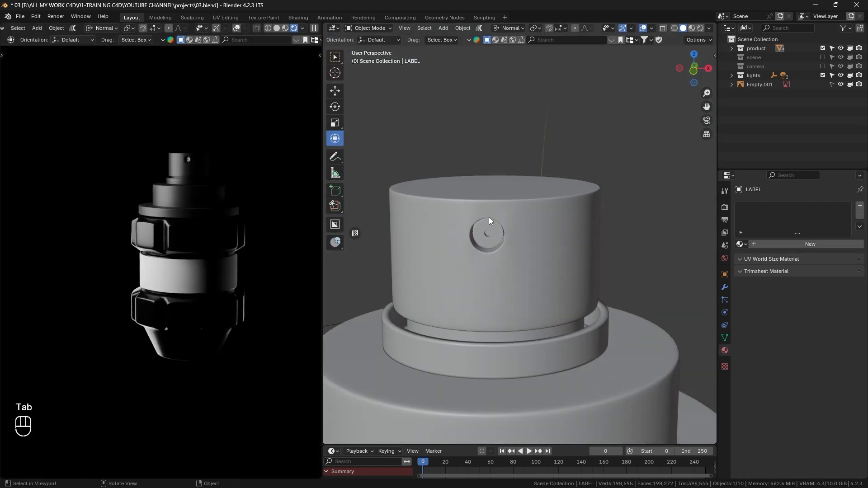
pyautogui.keyDown('shift'); pyautogui.moveTo(519, 333); pyautogui.dragTo(550, 188, button='middle'); pyautogui.keyUp('shift')
pyautogui.scroll(-5, 551, 191)
pyautogui.keyDown('shift'); pyautogui.moveTo(558, 309); pyautogui.dragTo(544, 238, button='middle'); pyautogui.keyUp('shift')
pyautogui.scroll(4, 544, 238)
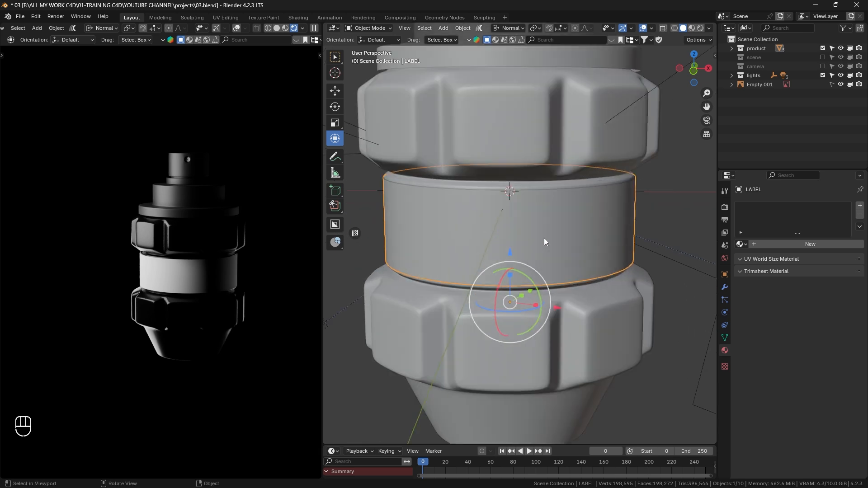
pyautogui.click(794, 242)
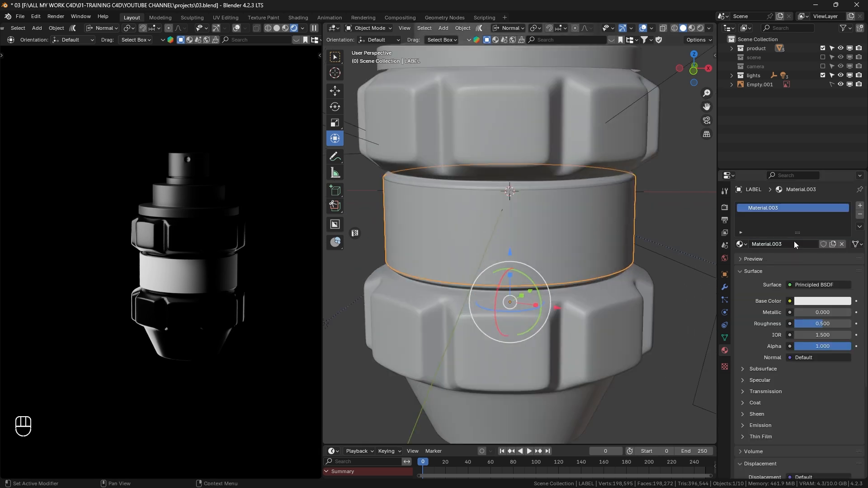
pyautogui.doubleClick(771, 208)
pyautogui.write('l')
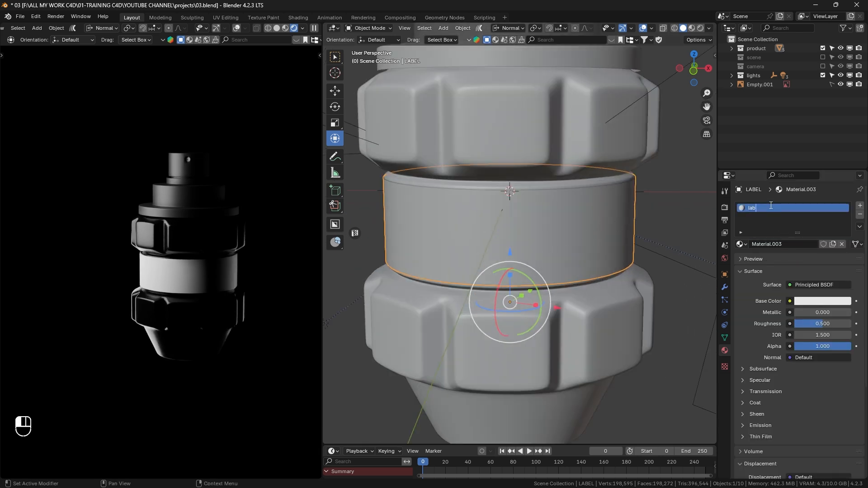
pyautogui.write('abel')
pyautogui.press('Return')
# Enlarge the timeline area, change it to the Shader Editor and frame the label material's nodes
pyautogui.moveTo(453, 446); pyautogui.dragTo(348, 266)
pyautogui.click(334, 268)
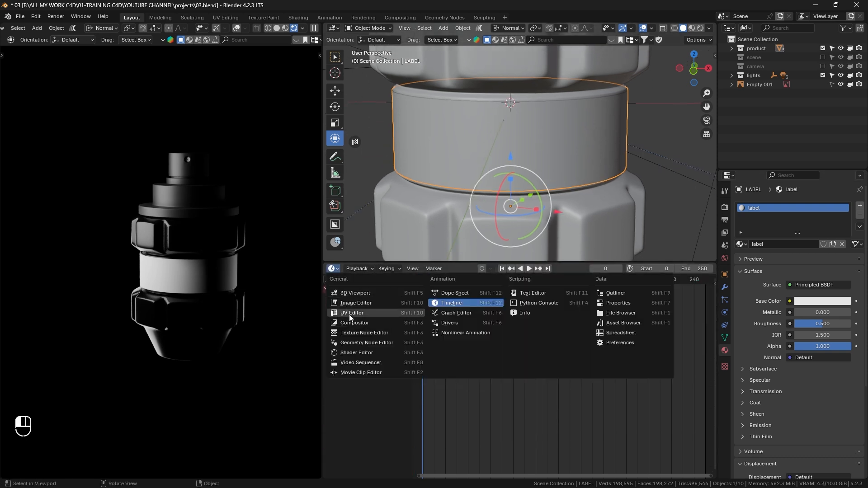
pyautogui.click(363, 355)
pyautogui.keyDown('shift'); pyautogui.moveTo(394, 387); pyautogui.dragTo(460, 336, button='middle'); pyautogui.keyUp('shift')
pyautogui.scroll(2, 479, 322)
pyautogui.scroll(1, 480, 321)
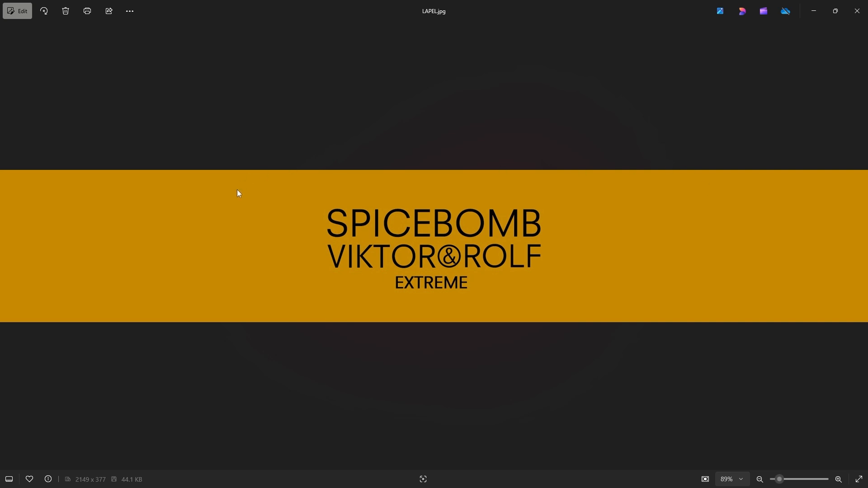
# Close the label artwork preview and add LAPEL.jpg as an Image Texture node beside the Principled BSDF
pyautogui.click(857, 11)
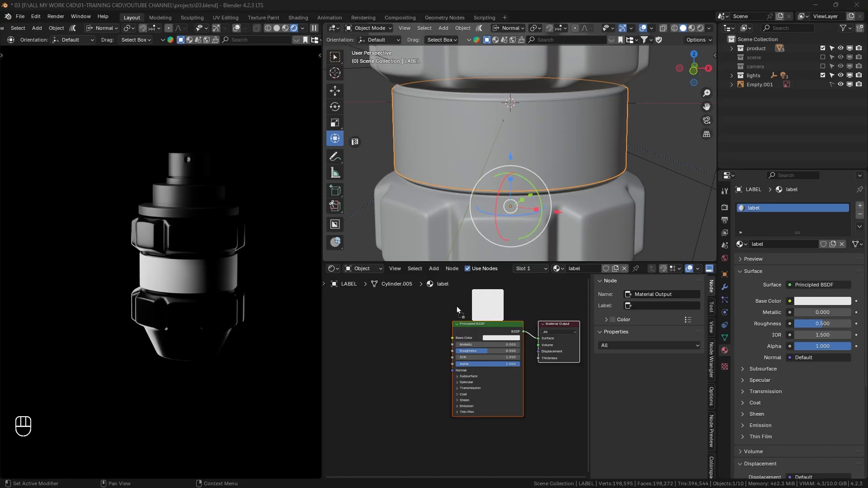
pyautogui.moveTo(342, 335); pyautogui.dragTo(326, 323)
pyautogui.scroll(3, 441, 337)
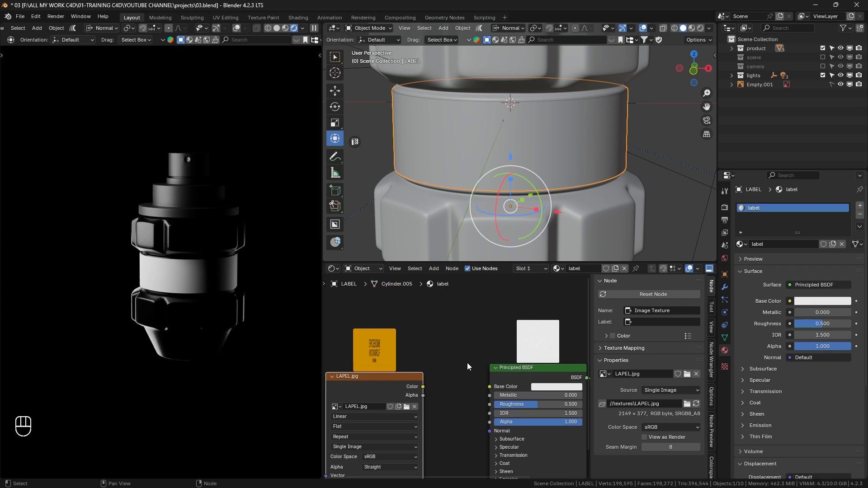
pyautogui.scroll(1, 437, 368)
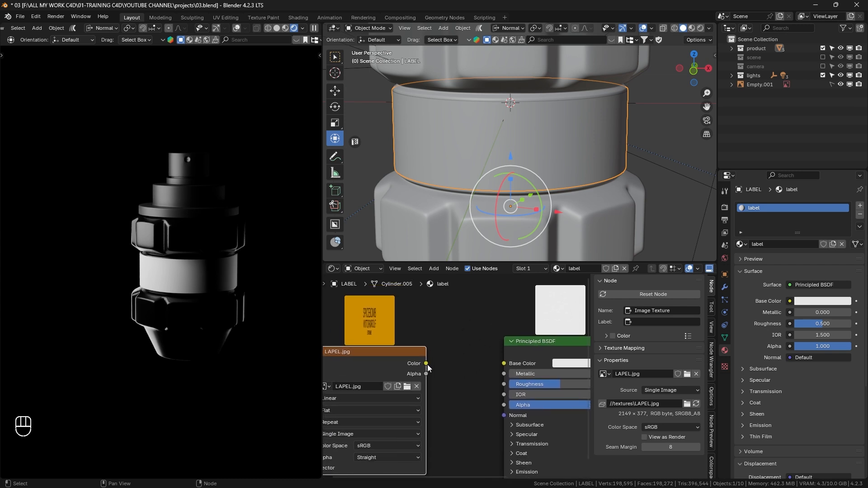
# Connect the LAPEL.jpg node's Color output to the Principled BSDF's Base Color and move the image node closer to the shader
pyautogui.moveTo(427, 364); pyautogui.dragTo(505, 364)
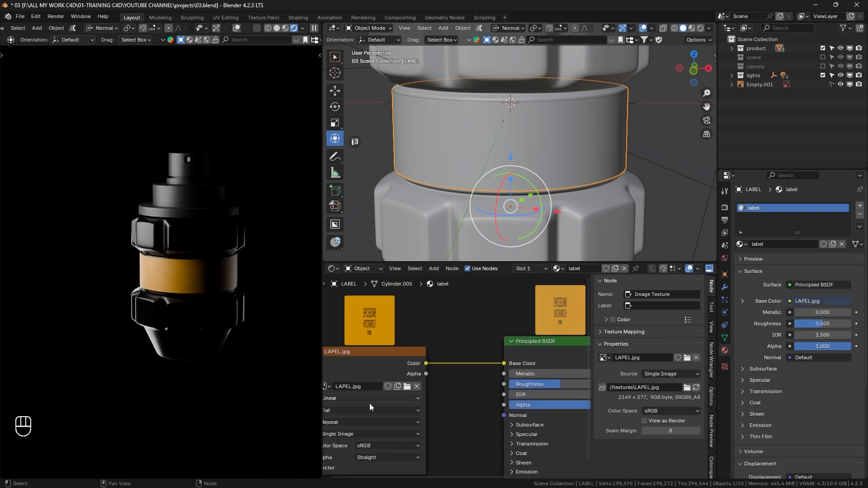
pyautogui.scroll(-2, 421, 368)
pyautogui.scroll(2, 492, 352)
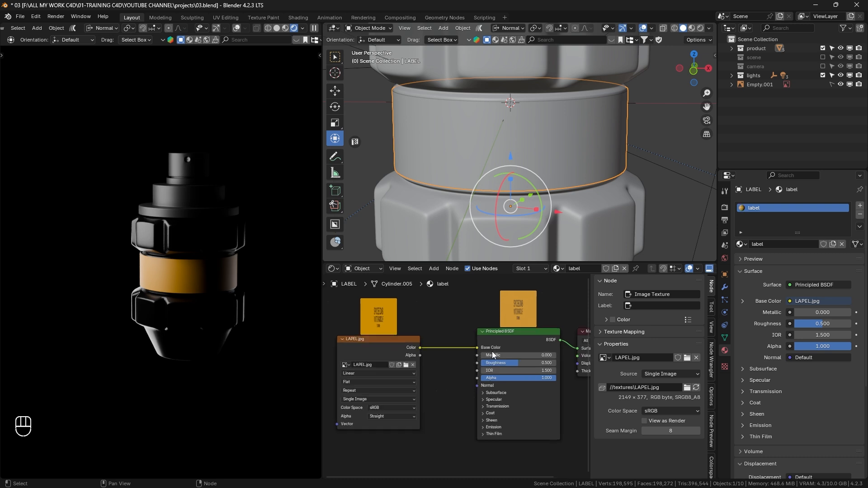
pyautogui.scroll(-2, 403, 362)
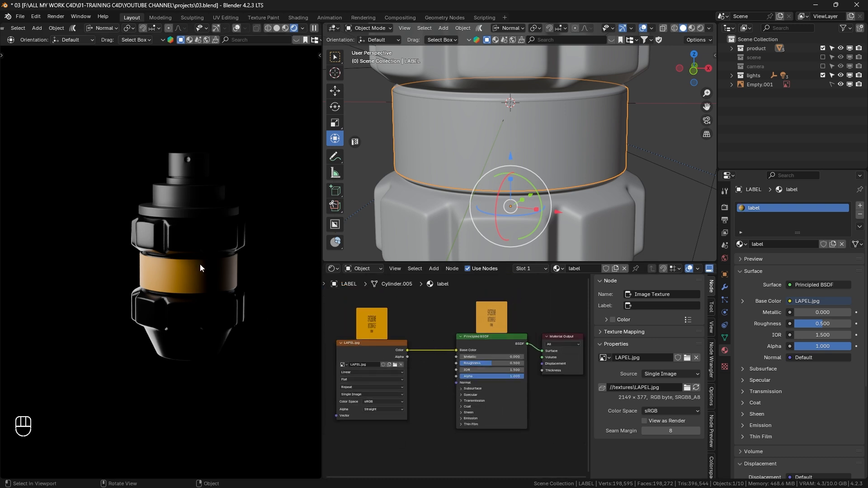
pyautogui.moveTo(395, 343); pyautogui.dragTo(433, 341)
# Change the node area to the UV Editor and display the UVs of all the label's faces in Edit Mode
pyautogui.moveTo(262, 262); pyautogui.dragTo(162, 236, button='middle')
pyautogui.scroll(2, 185, 277)
pyautogui.scroll(2, 185, 274)
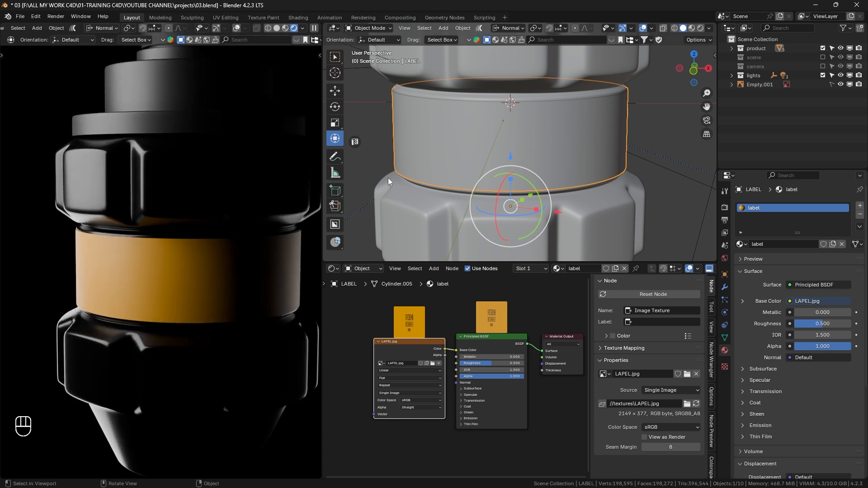
pyautogui.click(334, 268)
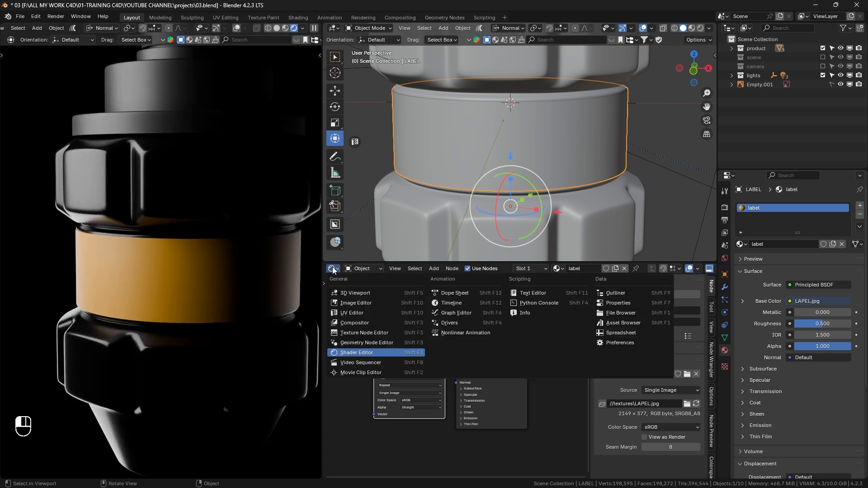
pyautogui.click(354, 314)
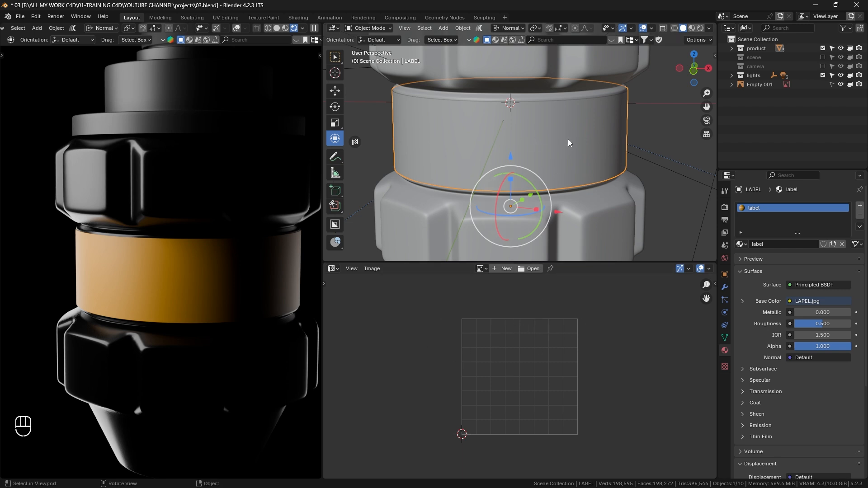
pyautogui.press('Tab')
pyautogui.press('a')
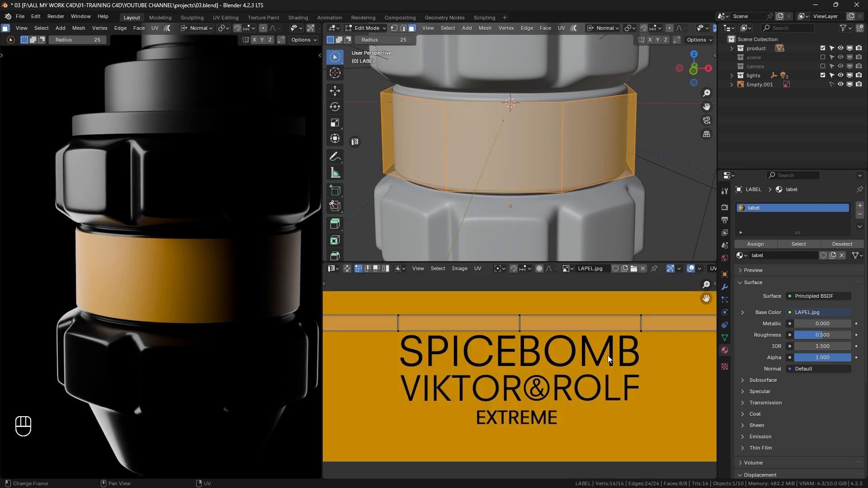
# Select the upper edge of the label's UV strip and move it up about 0.024 along Y towards the image's top edge
pyautogui.scroll(-8, 571, 348)
pyautogui.scroll(4, 564, 348)
pyautogui.keyDown('shift'); pyautogui.moveTo(616, 334); pyautogui.dragTo(579, 331, button='middle'); pyautogui.keyUp('shift')
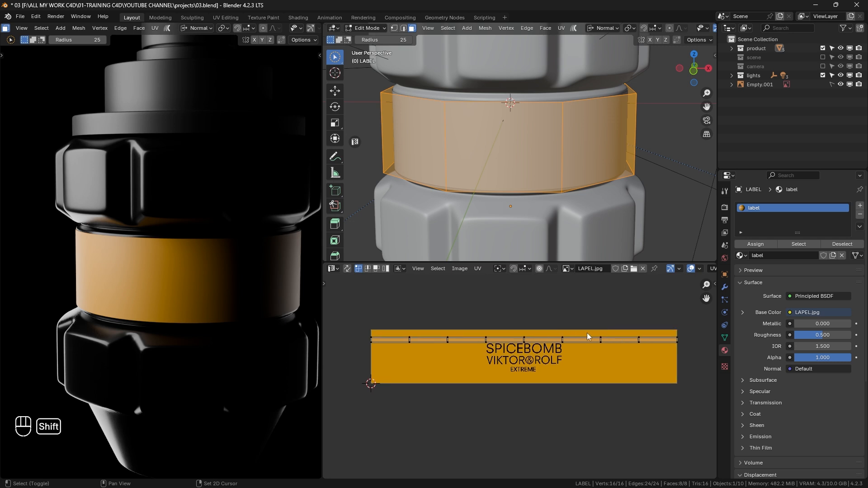
pyautogui.moveTo(697, 322); pyautogui.dragTo(357, 340)
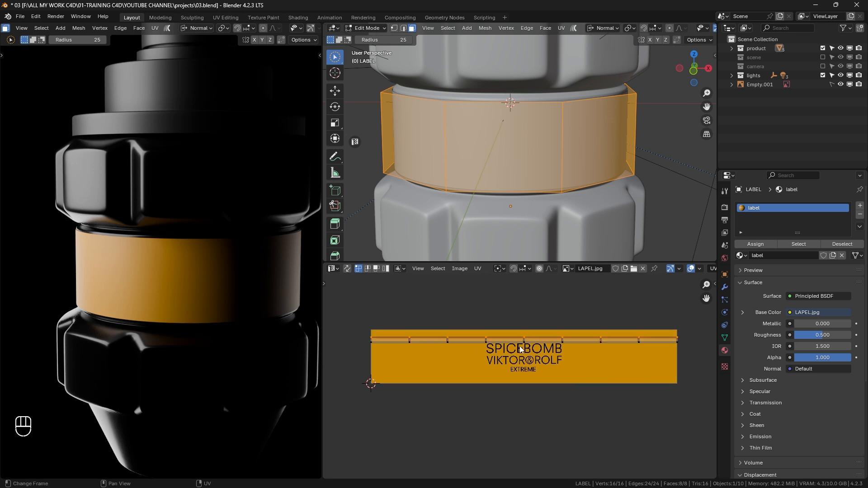
pyautogui.press('g')
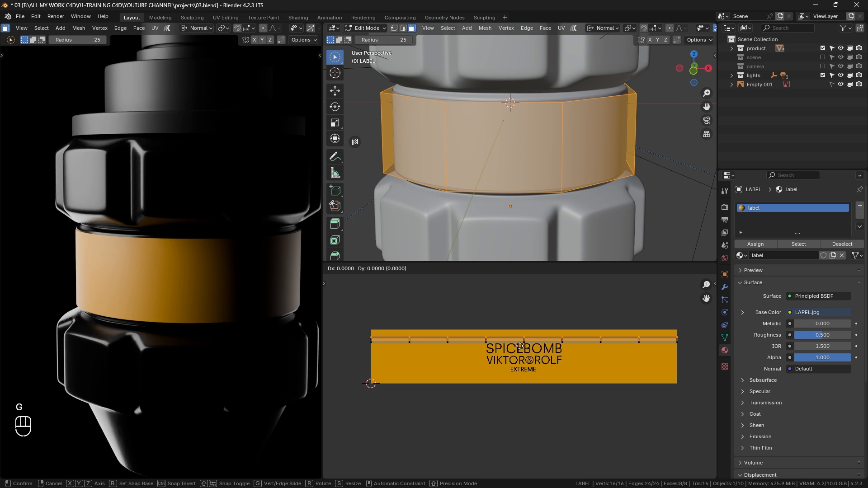
pyautogui.press('y')
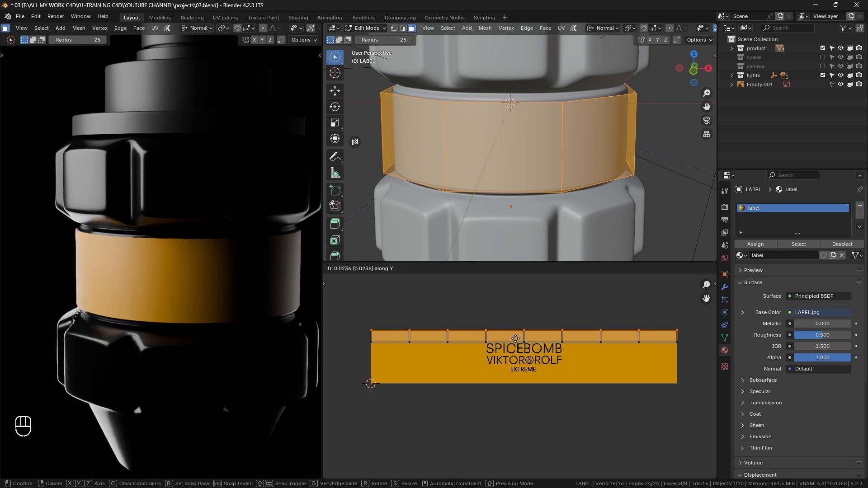
pyautogui.click(518, 340)
# Fine-tune the UV strip's upper edge along Y so it lines up with the top border of the image
pyautogui.scroll(5, 525, 337)
pyautogui.scroll(1, 524, 335)
pyautogui.keyDown('shift'); pyautogui.moveTo(514, 301); pyautogui.dragTo(541, 371, button='middle'); pyautogui.keyUp('shift')
pyautogui.scroll(3, 492, 349)
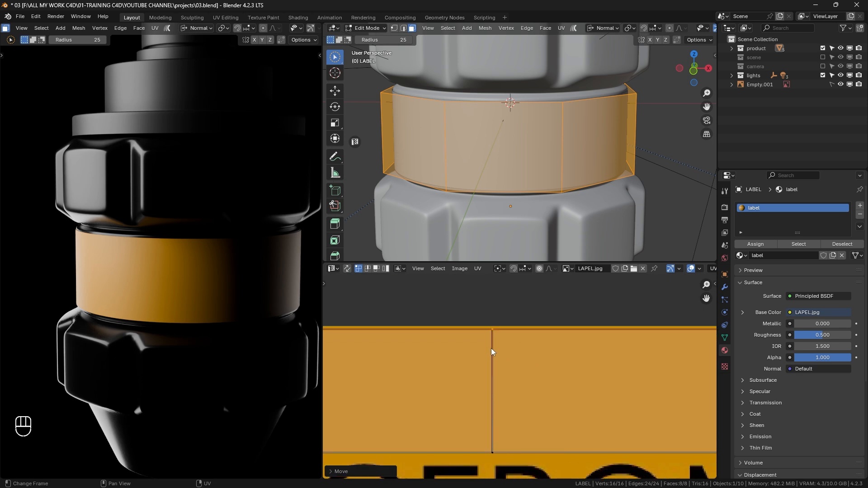
pyautogui.press('g')
pyautogui.press('y')
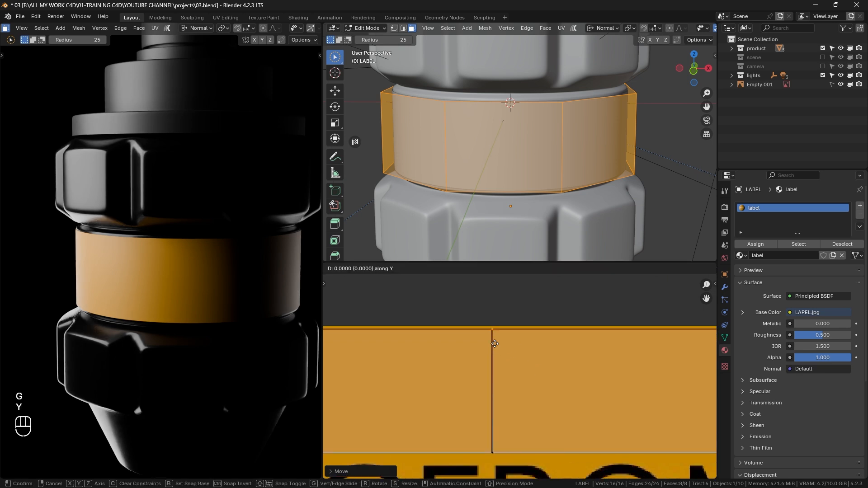
pyautogui.click(494, 342)
# Select the lower edge of the UV strip and move it down about 0.13 along Y to the image's bottom edge
pyautogui.scroll(-6, 490, 372)
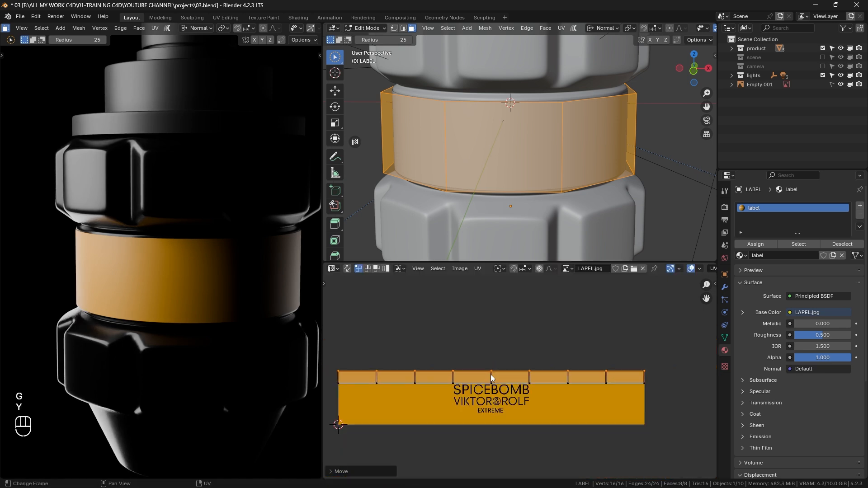
pyautogui.moveTo(696, 360); pyautogui.dragTo(362, 370)
pyautogui.scroll(6, 487, 388)
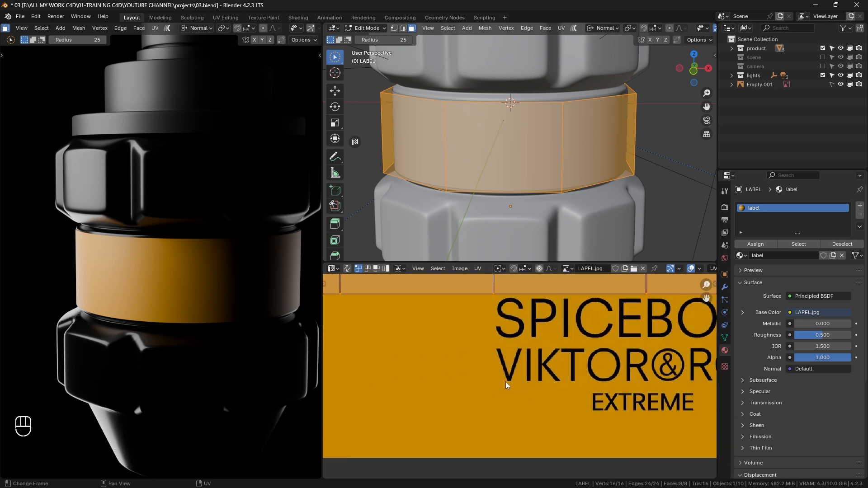
pyautogui.press('g')
pyautogui.press('y')
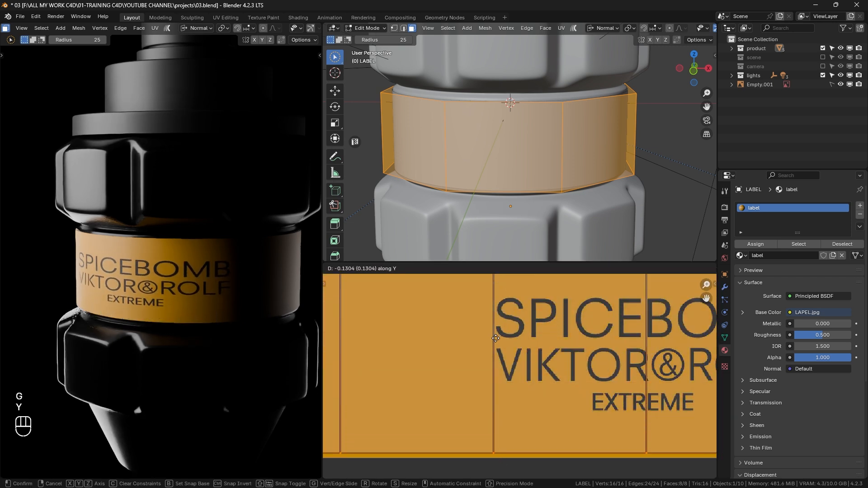
pyautogui.click(495, 342)
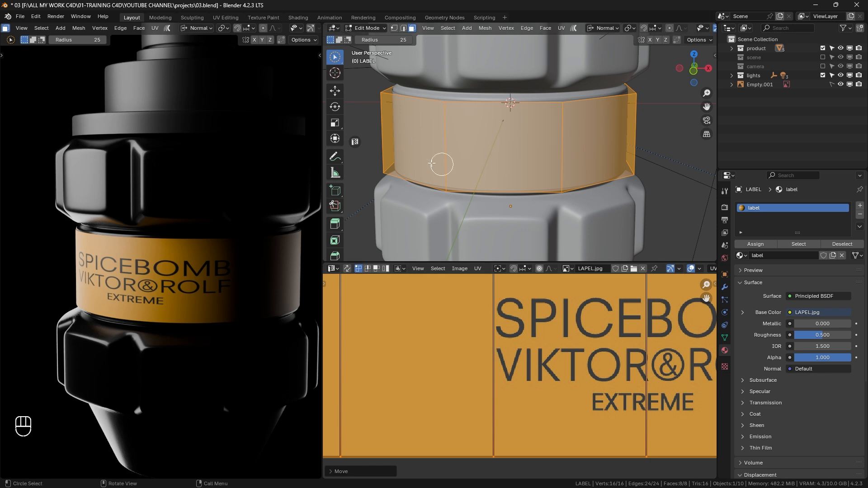
# Enlarge the main 3D viewport and show the label from the front in Rendered shading beside the reference image
pyautogui.scroll(-5, 259, 221)
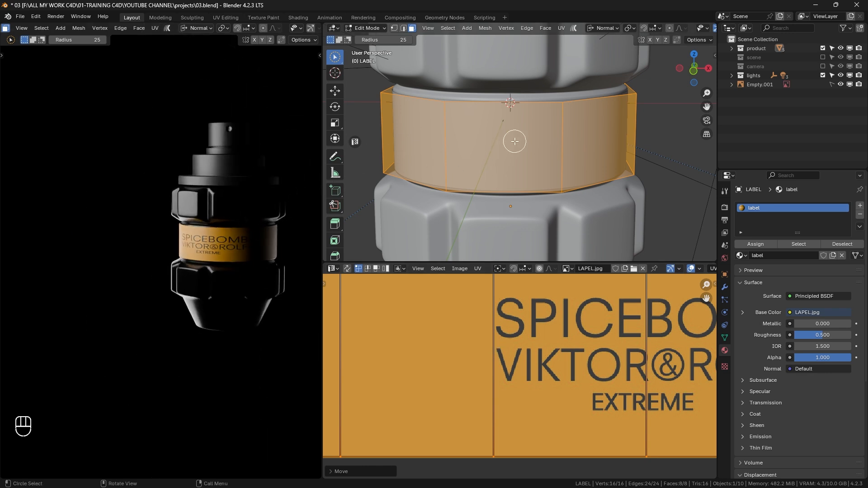
pyautogui.click(695, 73)
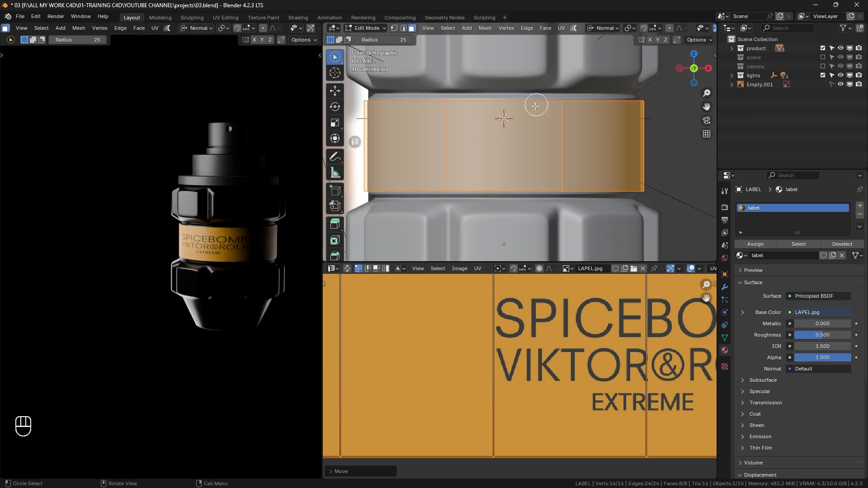
pyautogui.scroll(-4, 506, 124)
pyautogui.moveTo(536, 260); pyautogui.dragTo(522, 387)
pyautogui.scroll(2, 486, 181)
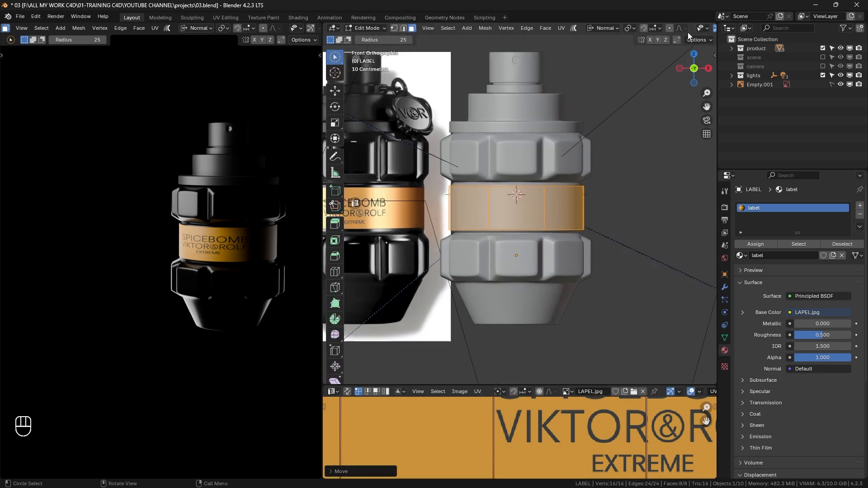
pyautogui.scroll(-5, 701, 29)
pyautogui.click(701, 28)
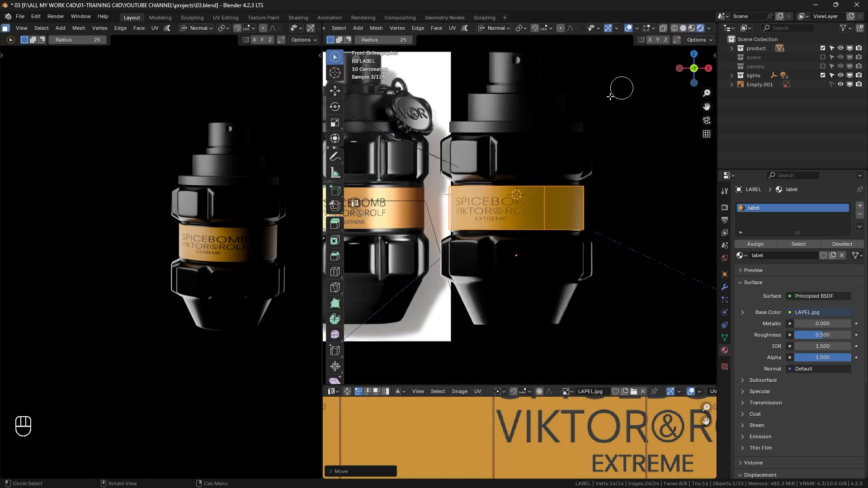
pyautogui.scroll(4, 546, 209)
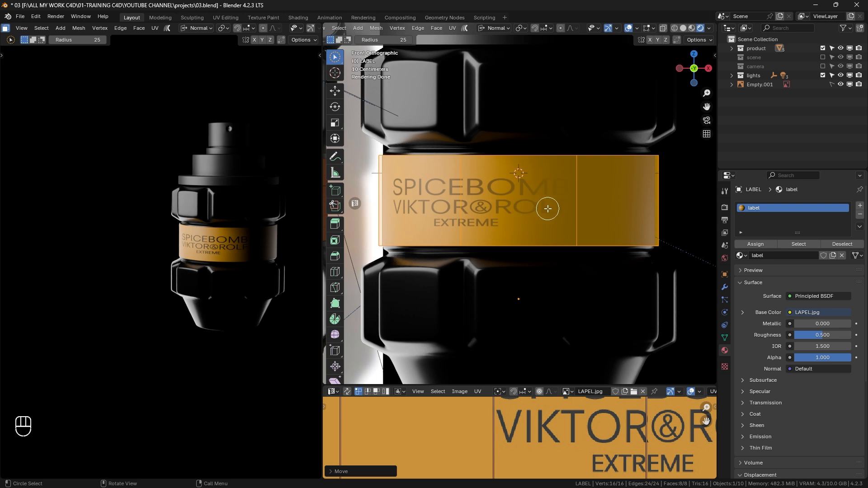
# Leave Edit Mode and set the label's origin to its geometry
pyautogui.press('Tab')
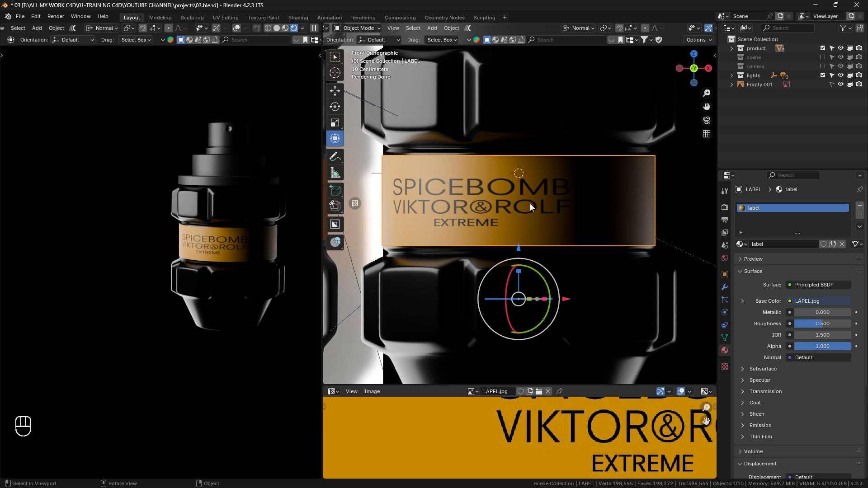
pyautogui.rightClick(530, 204)
pyautogui.moveTo(509, 252)
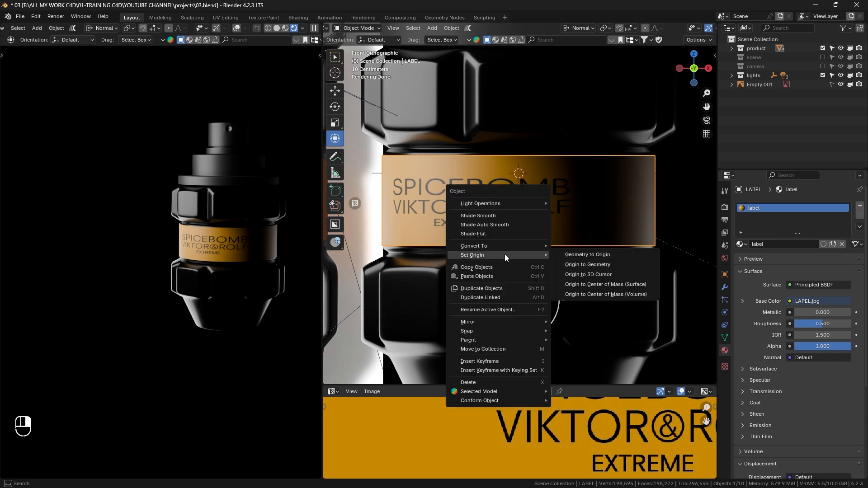
pyautogui.click(581, 267)
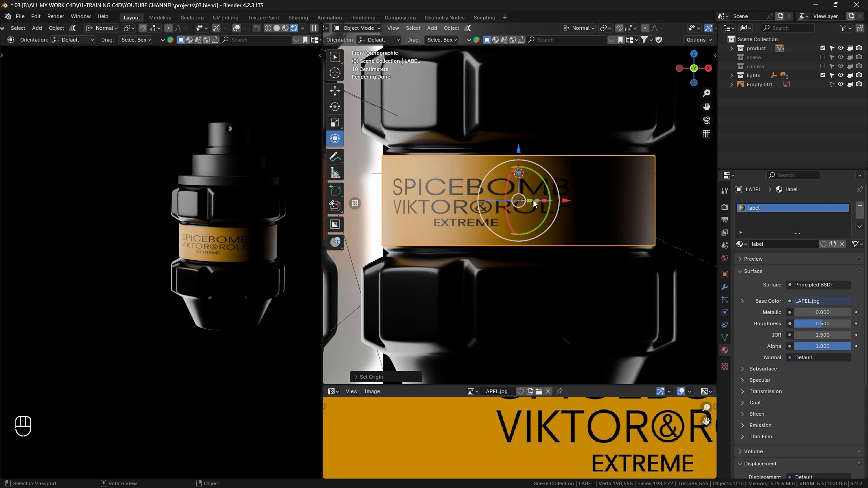
# Rotate the label about 25° around its Z axis to bring the lettering closer to the centre of the front
pyautogui.press('r')
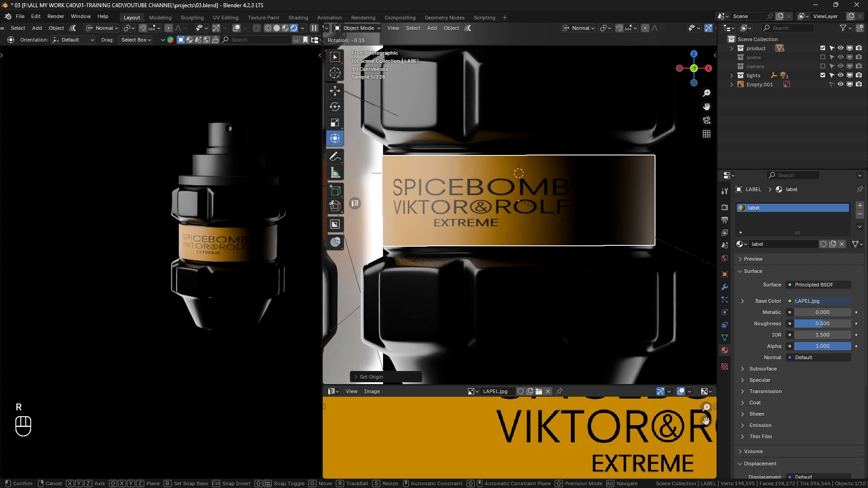
pyautogui.press('z')
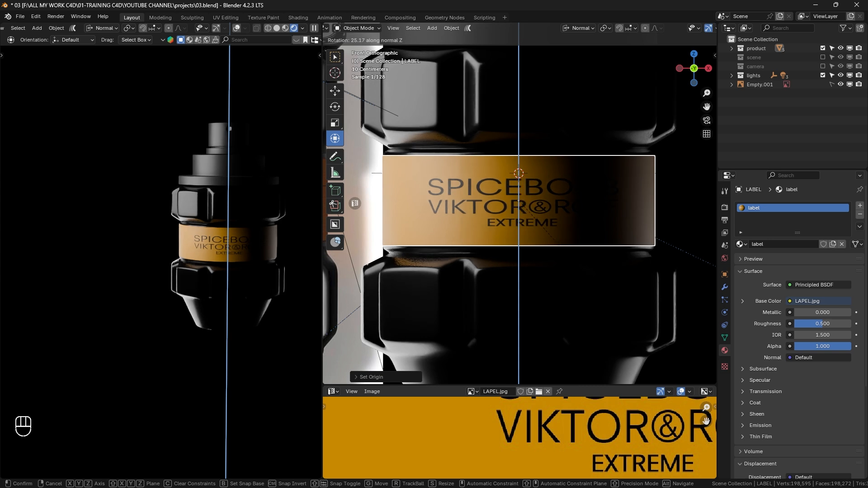
pyautogui.click(568, 257)
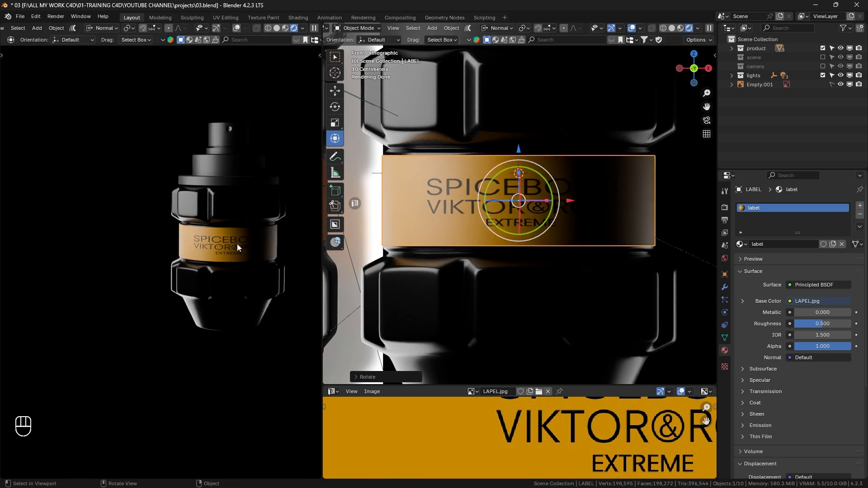
pyautogui.scroll(-3, 206, 210)
pyautogui.moveTo(264, 262); pyautogui.dragTo(65, 307, button='middle')
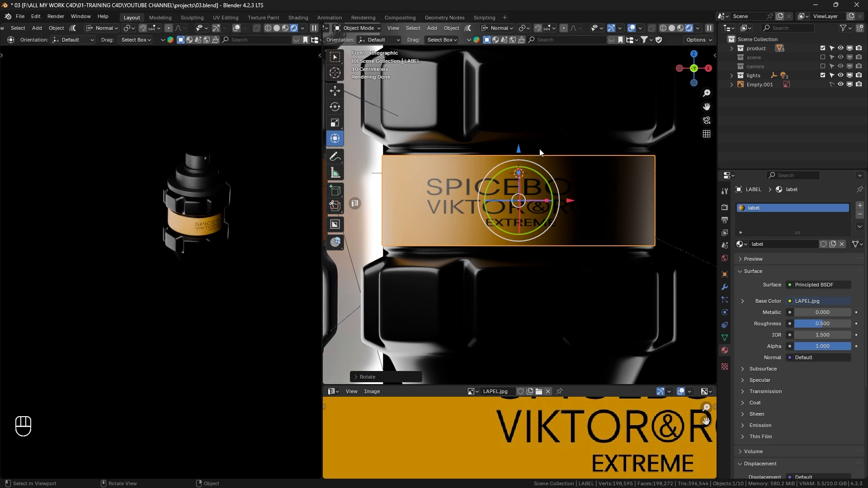
# Return the main viewport to Solid shading and view the whole bottle in perspective
pyautogui.scroll(-3, 652, 151)
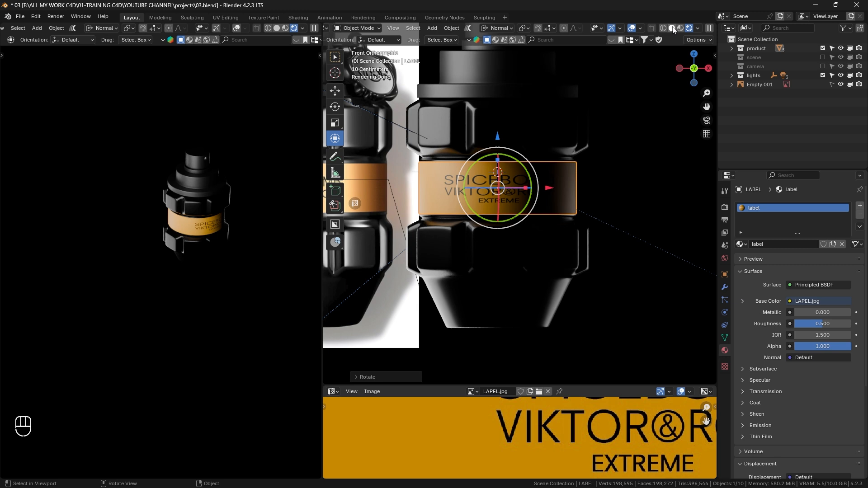
pyautogui.click(672, 28)
pyautogui.moveTo(442, 164); pyautogui.dragTo(447, 151, button='middle')
pyautogui.moveTo(195, 194)
pyautogui.keyDown('shift'); pyautogui.mouseDown(button='middle')
pyautogui.moveTo(195, 185)
pyautogui.moveTo(236, 174)
pyautogui.mouseUp(button='middle'); pyautogui.keyUp('shift')
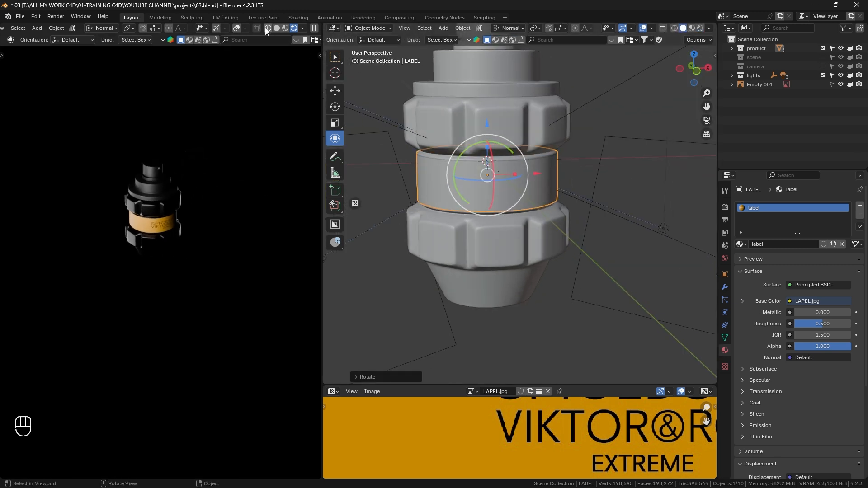
# Turn on gizmos and overlays in the rendered view, look through the camera and fit its frame in the view
pyautogui.click(217, 28)
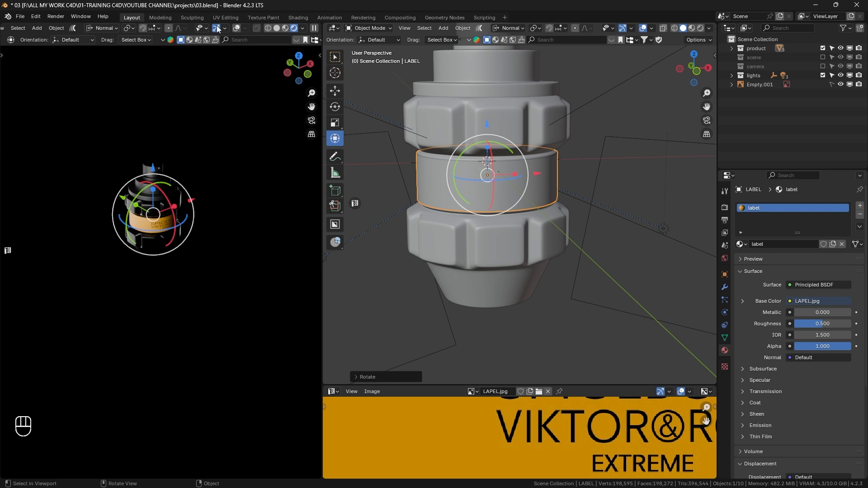
pyautogui.click(235, 29)
pyautogui.click(312, 120)
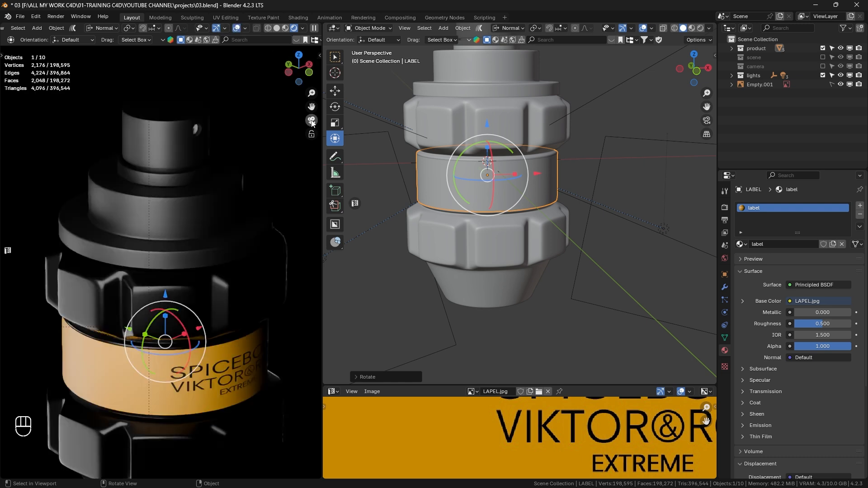
pyautogui.press('Home')
pyautogui.keyDown('shift'); pyautogui.moveTo(256, 256); pyautogui.dragTo(232, 246, button='middle'); pyautogui.keyUp('shift')
pyautogui.scroll(1, 221, 241)
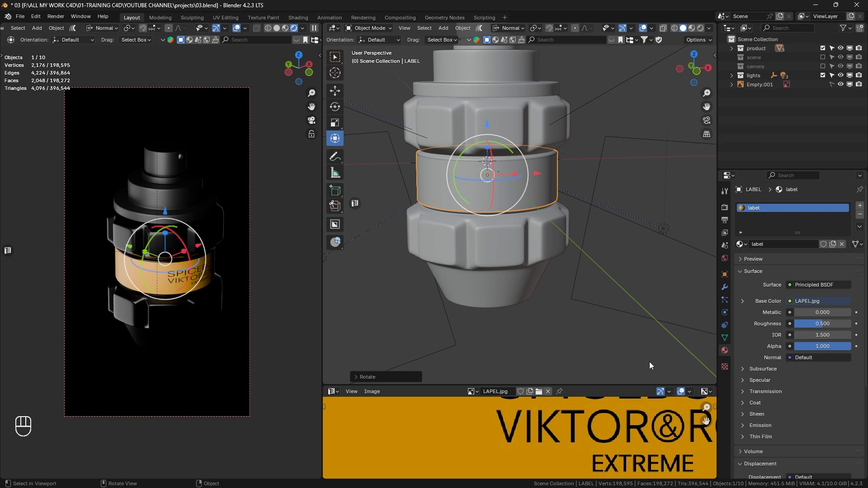
# Close the UV Editor area so that the main 3D viewport takes over its space
pyautogui.click(335, 392)
pyautogui.rightClick(422, 392)
pyautogui.click(407, 468)
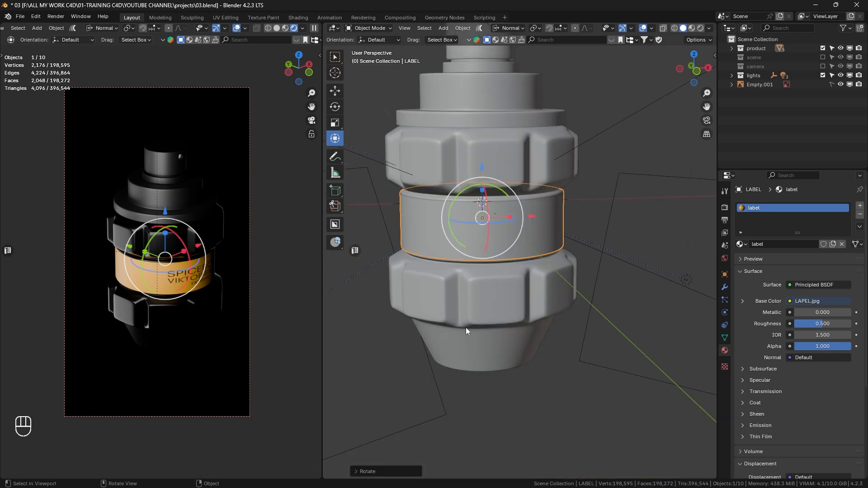
# Add a cylinder mesh at the centre of the perfume bottle
pyautogui.moveTo(511, 217); pyautogui.dragTo(511, 265, button='middle')
pyautogui.scroll(2, 510, 264)
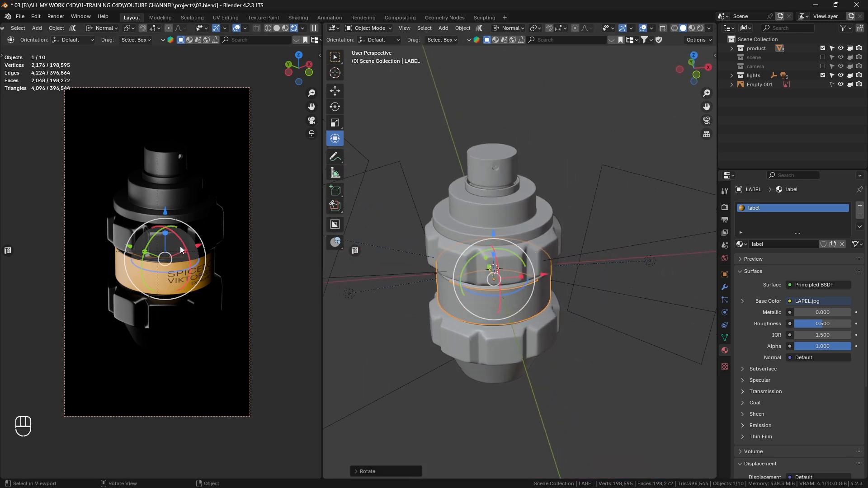
pyautogui.hotkey('shift', 'a')
pyautogui.moveTo(542, 256)
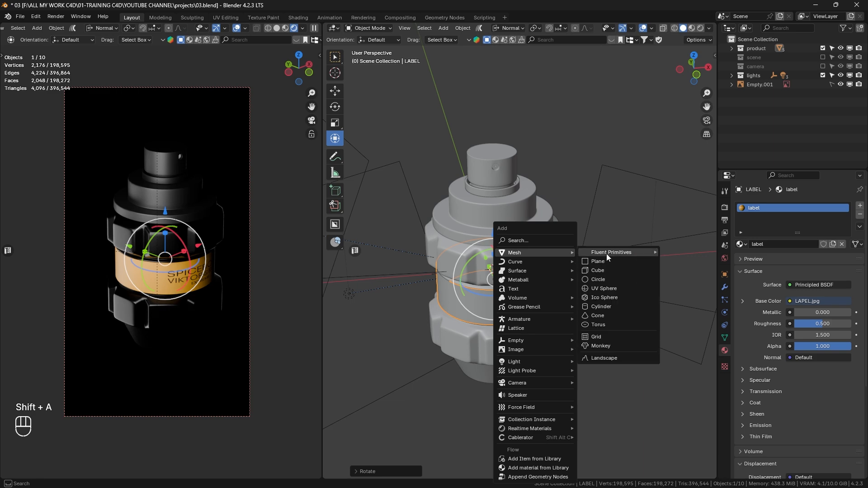
pyautogui.click(603, 307)
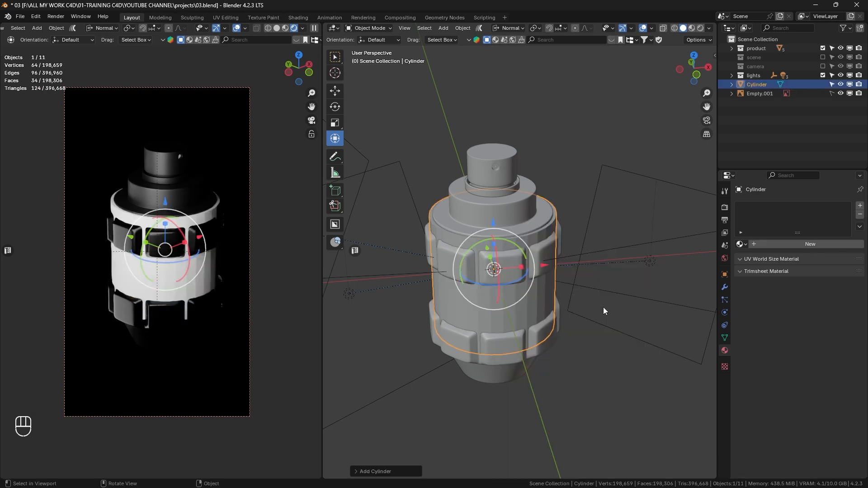
# Scale the new cylinder up to several times its size and lower it along Z to form a podium under the bottle
pyautogui.scroll(-2, 588, 304)
pyautogui.press('s')
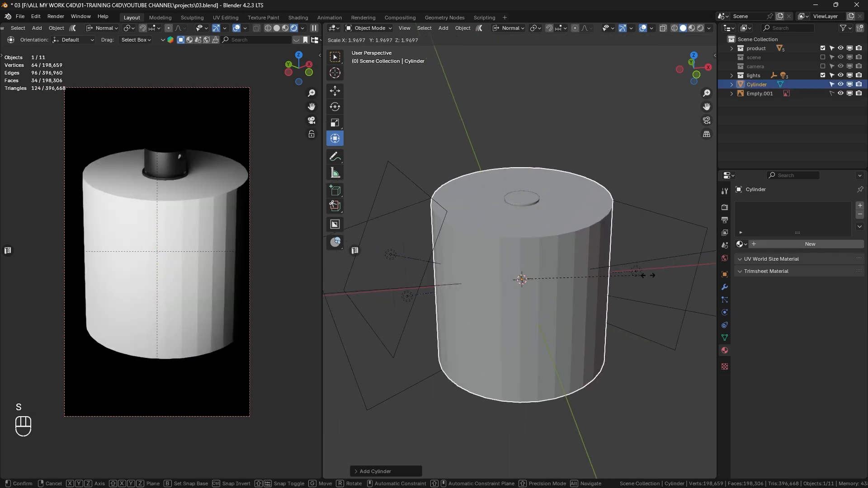
pyautogui.click(410, 266)
pyautogui.press('g')
pyautogui.press('z')
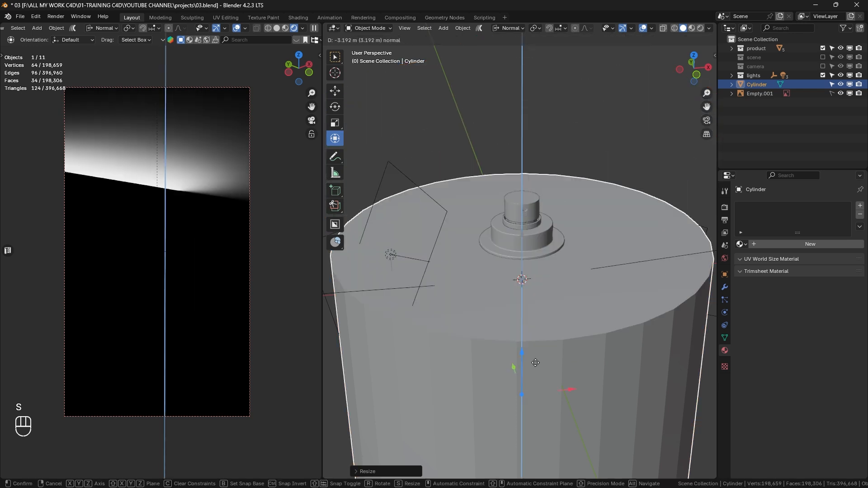
pyautogui.click(548, 406)
pyautogui.scroll(-3, 547, 357)
pyautogui.scroll(-2, 547, 359)
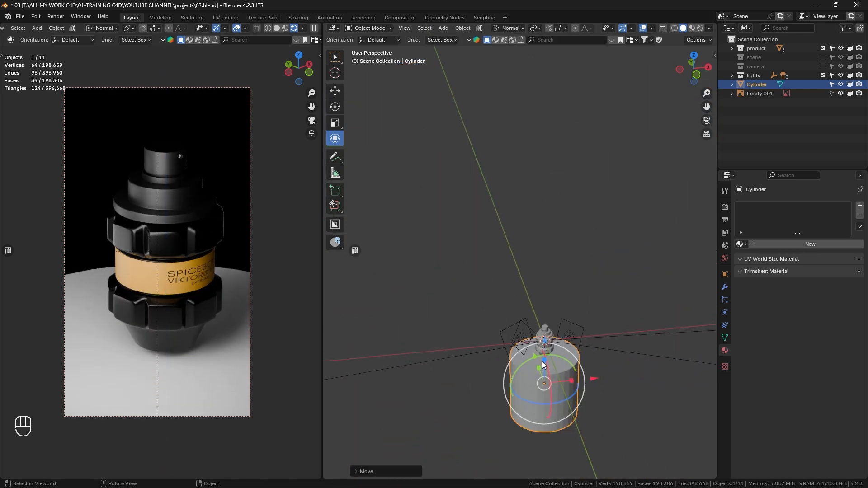
# Set the render resolution to 1920 px wide by 1080 px high
pyautogui.click(725, 207)
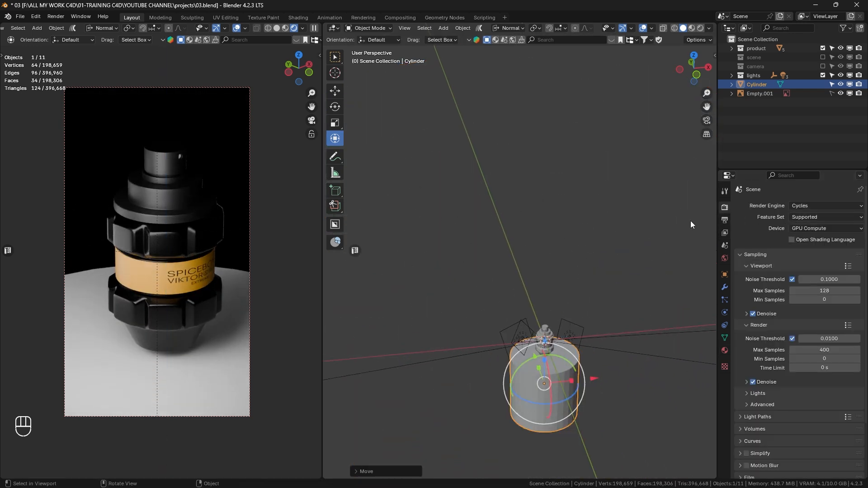
pyautogui.click(726, 220)
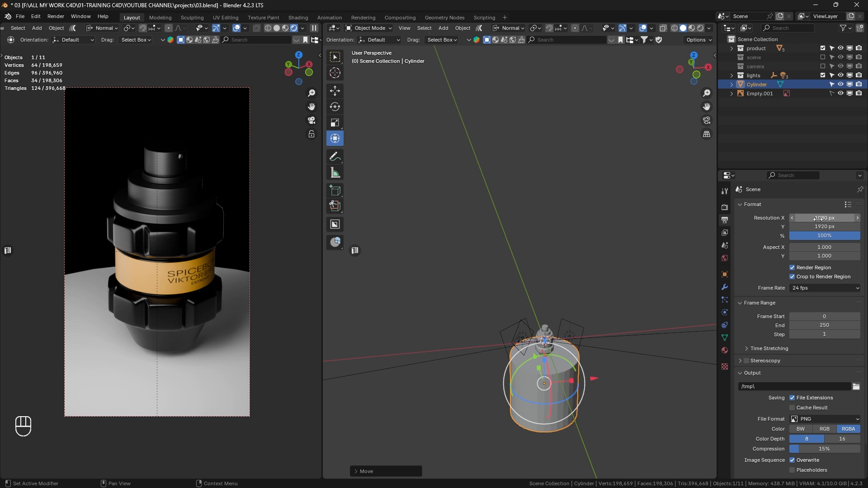
pyautogui.click(816, 218)
pyautogui.write('19')
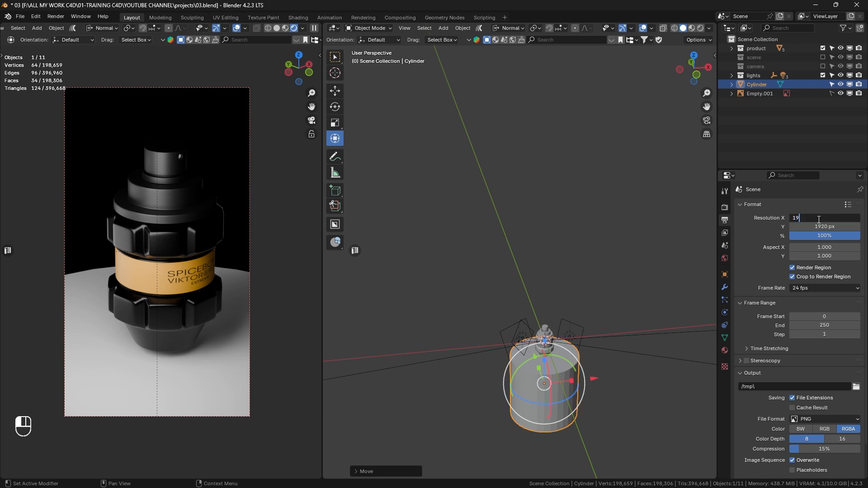
pyautogui.write('20')
pyautogui.press('Tab')
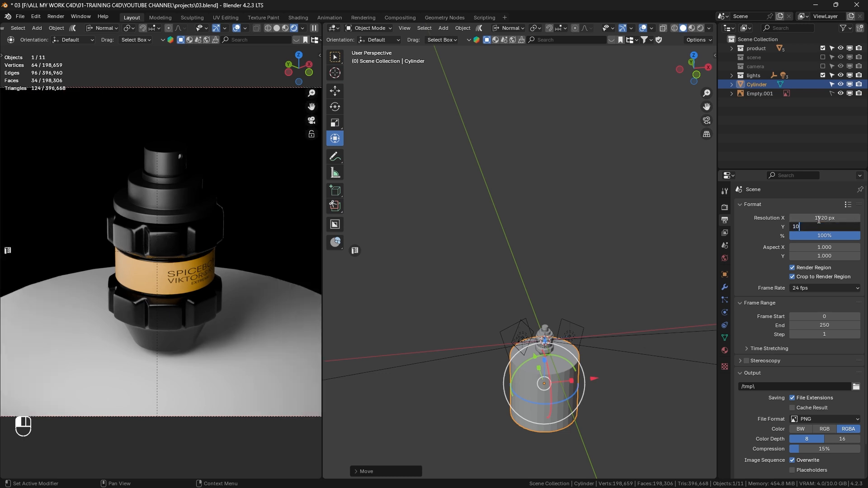
pyautogui.write('1080')
pyautogui.press('Return')
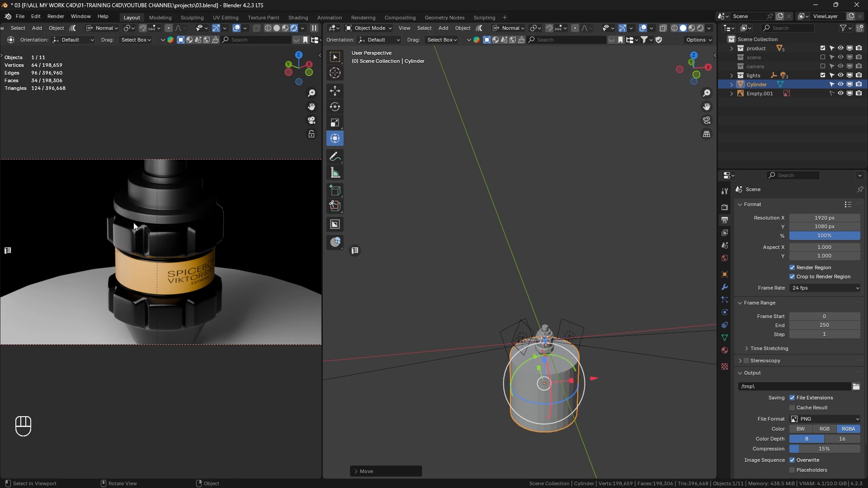
# Reframe the shot through the camera, pulling it back and centring it so the whole bottle fits the landscape frame
pyautogui.scroll(-3, 165, 238)
pyautogui.scroll(2, 166, 237)
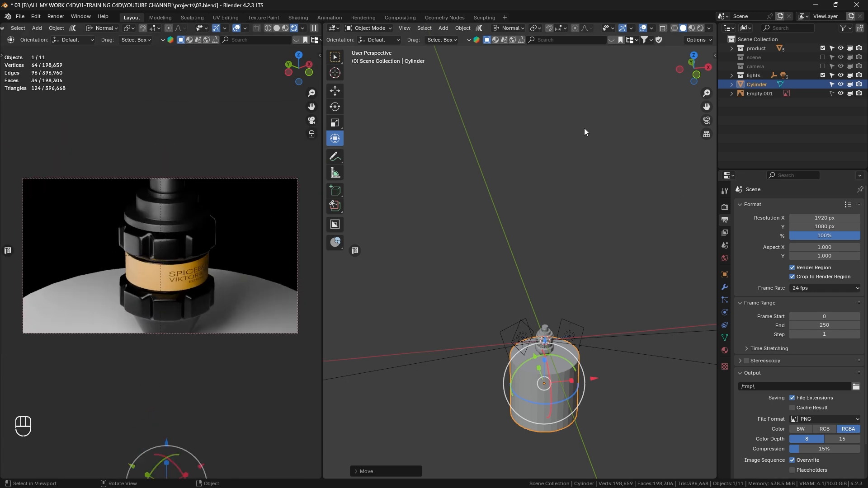
pyautogui.click(707, 120)
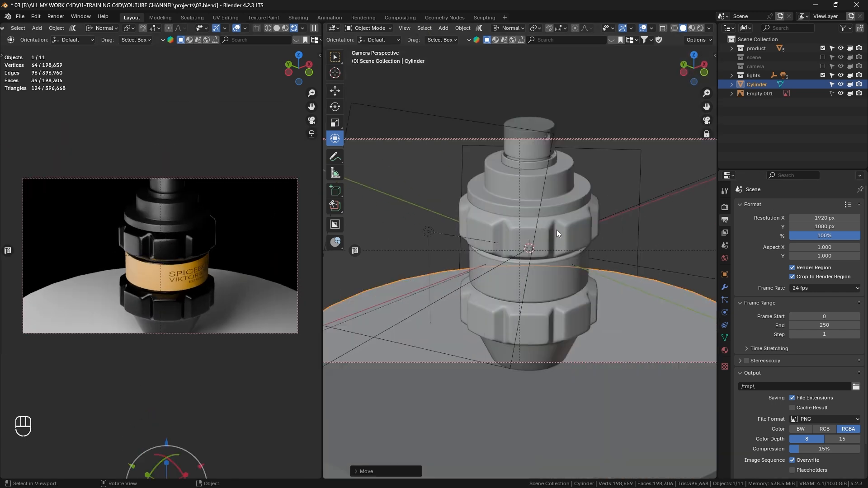
pyautogui.scroll(-3, 557, 229)
pyautogui.moveTo(560, 229)
pyautogui.keyDown('shift'); pyautogui.mouseDown(button='middle')
pyautogui.moveTo(582, 226)
pyautogui.moveTo(569, 232)
pyautogui.mouseUp(button='middle'); pyautogui.keyUp('shift')
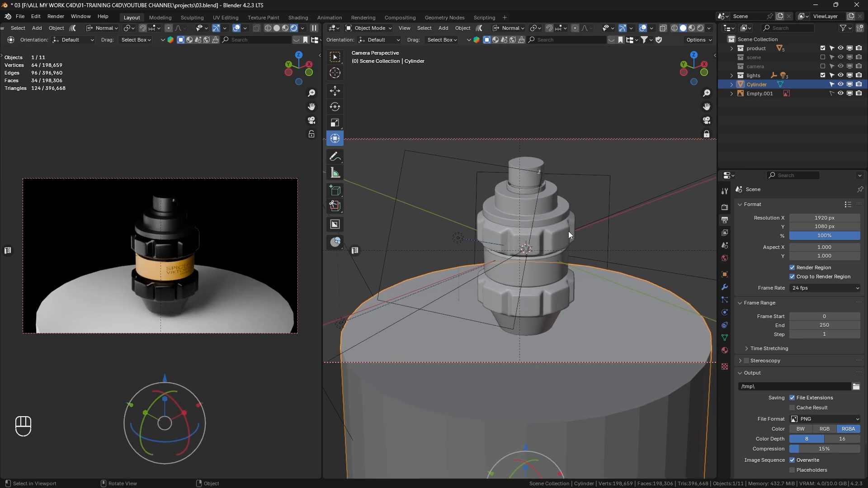
pyautogui.scroll(-2, 568, 231)
pyautogui.keyDown('shift'); pyautogui.moveTo(568, 232); pyautogui.dragTo(536, 240, button='middle'); pyautogui.keyUp('shift')
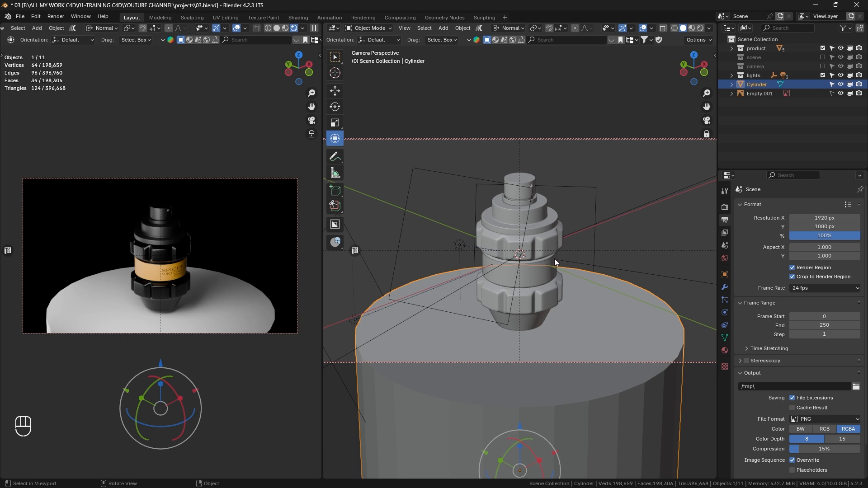
# Leave the camera view, enlarge the podium cylinder further and lower it until its top face meets the bottle's base
pyautogui.click(707, 121)
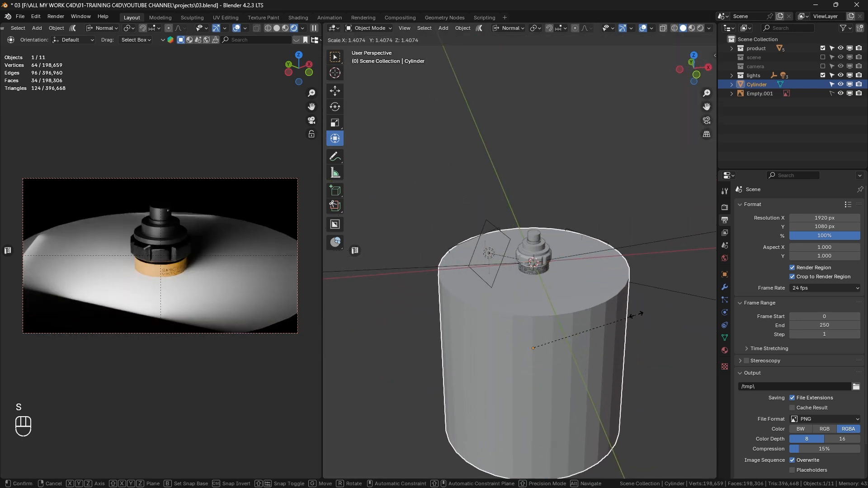
pyautogui.click(580, 329)
pyautogui.moveTo(579, 324); pyautogui.dragTo(547, 308, button='middle')
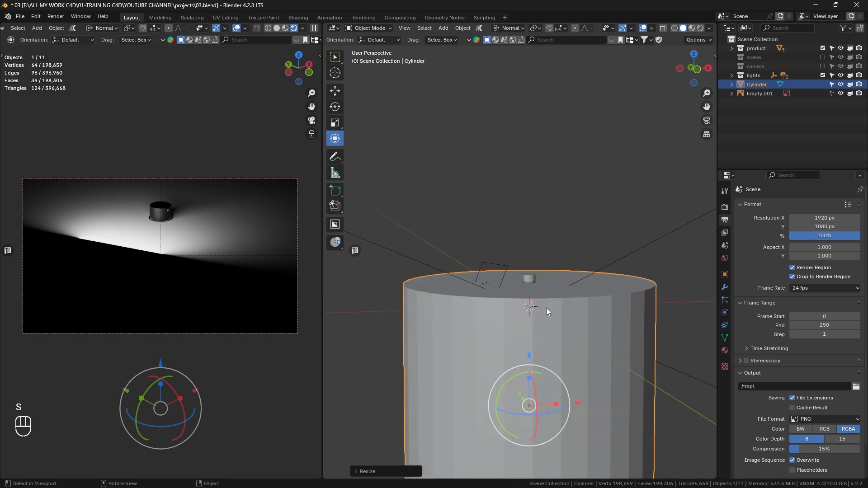
pyautogui.moveTo(531, 357); pyautogui.dragTo(530, 430)
pyautogui.press('s')
pyautogui.click(531, 365)
pyautogui.scroll(5, 526, 364)
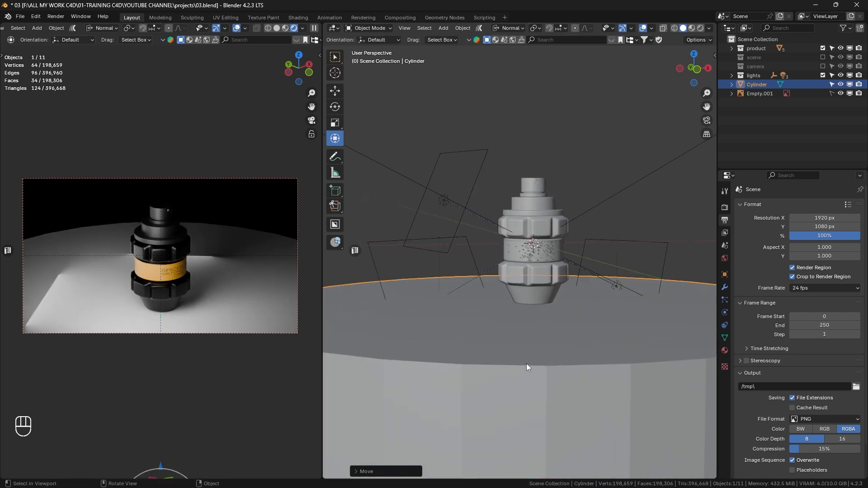
pyautogui.scroll(-3, 550, 338)
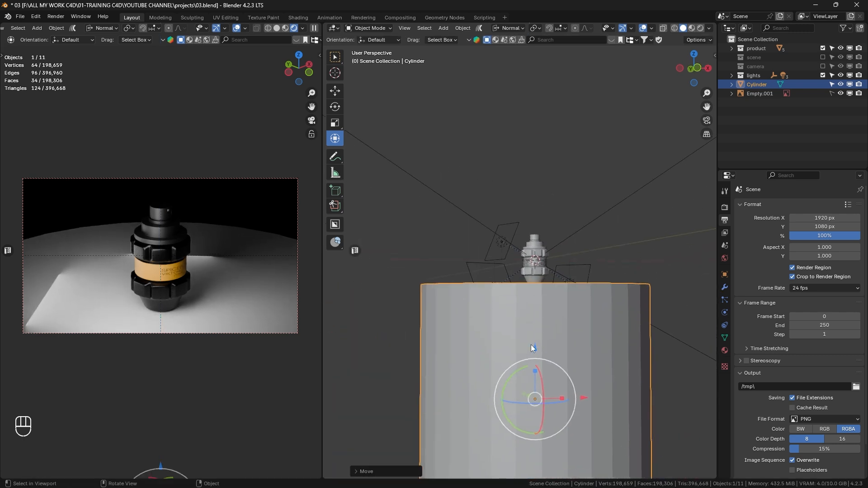
pyautogui.moveTo(535, 345); pyautogui.dragTo(533, 354)
pyautogui.moveTo(533, 354); pyautogui.dragTo(557, 281, button='middle')
pyautogui.scroll(2, 556, 280)
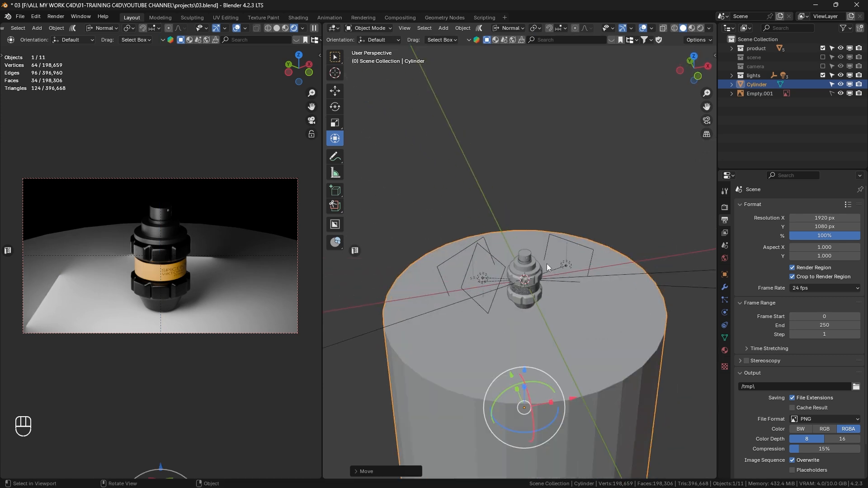
# Delete the 01-key, 02-fill and 03-back lights from the lights collection, keeping the Empty
pyautogui.click(732, 76)
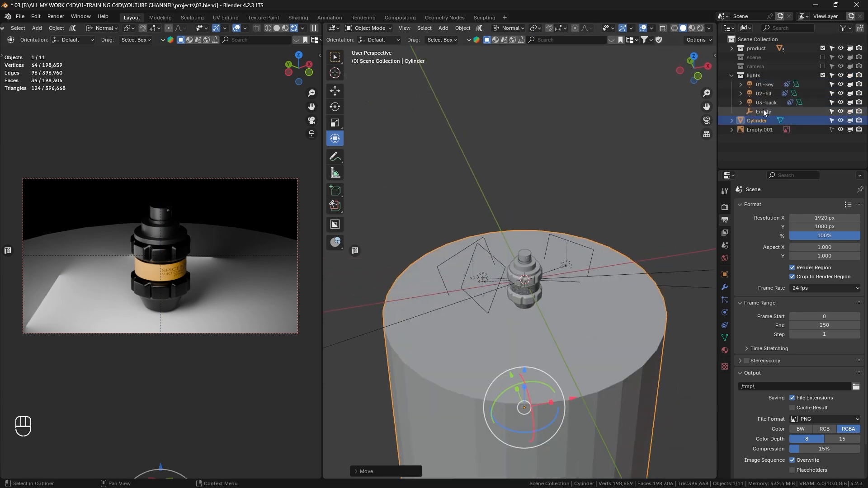
pyautogui.click(764, 111)
pyautogui.click(588, 252)
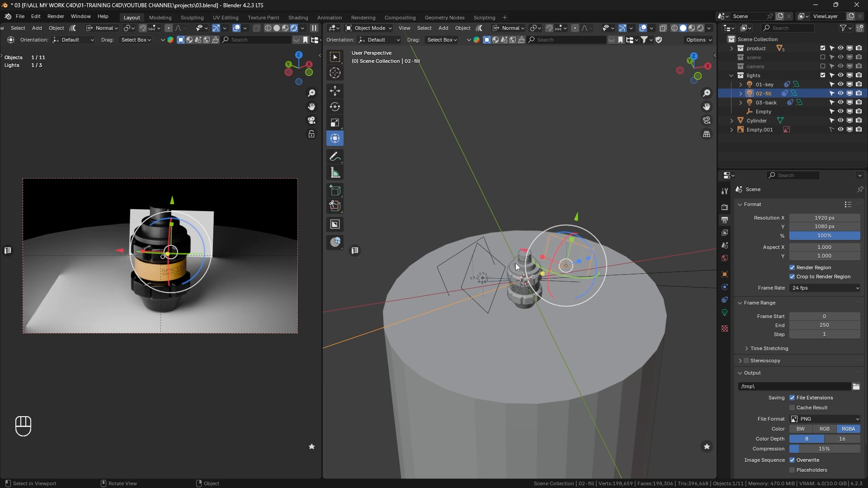
pyautogui.scroll(3, 506, 256)
pyautogui.keyDown('shift'); pyautogui.click(389, 248); pyautogui.keyUp('shift')
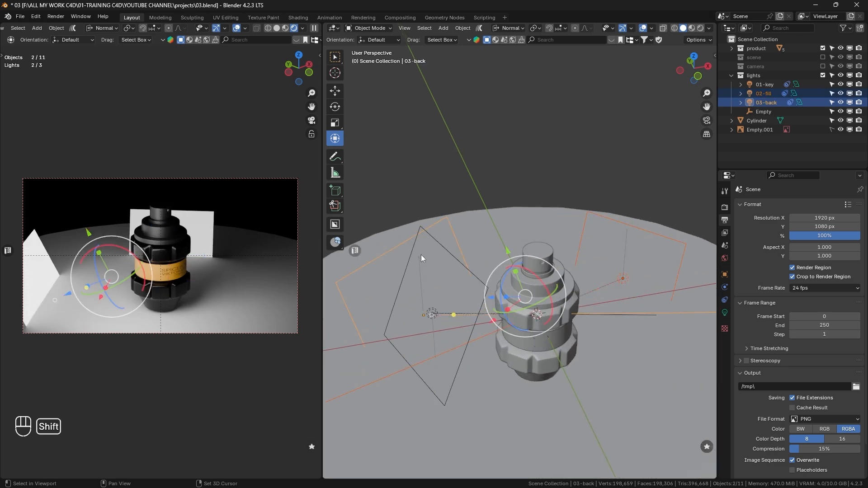
pyautogui.click(651, 231)
pyautogui.scroll(-4, 629, 267)
pyautogui.moveTo(594, 241); pyautogui.dragTo(555, 242, button='middle')
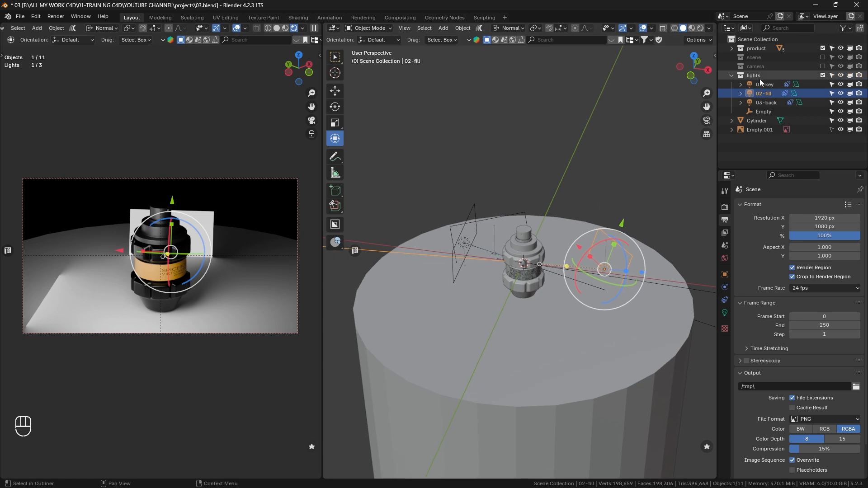
pyautogui.click(763, 86)
pyautogui.moveTo(421, 226); pyautogui.dragTo(495, 272, button='middle')
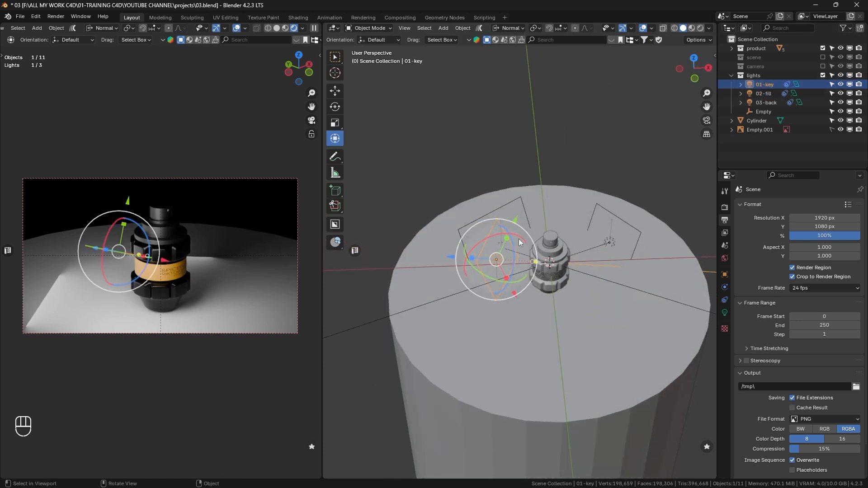
pyautogui.keyDown('shift'); pyautogui.click(763, 103); pyautogui.keyUp('shift')
pyautogui.press('Delete')
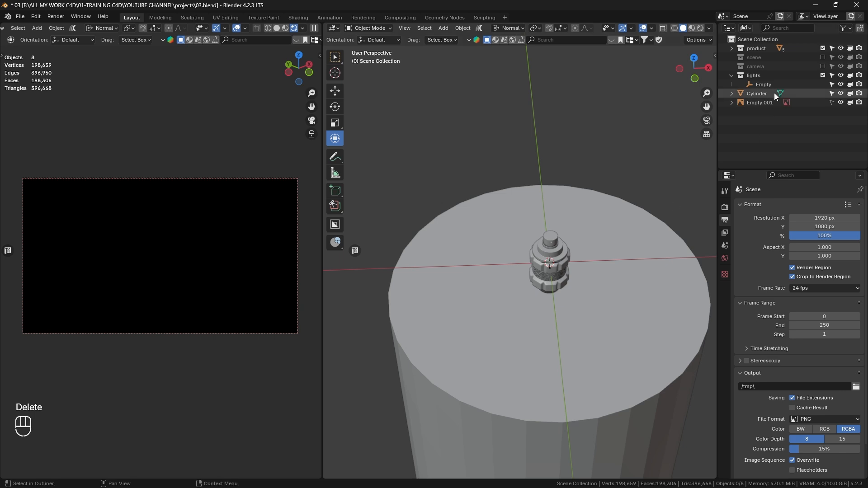
# Add a new area light at the Empty's position in the middle of the bottle
pyautogui.doubleClick(764, 85)
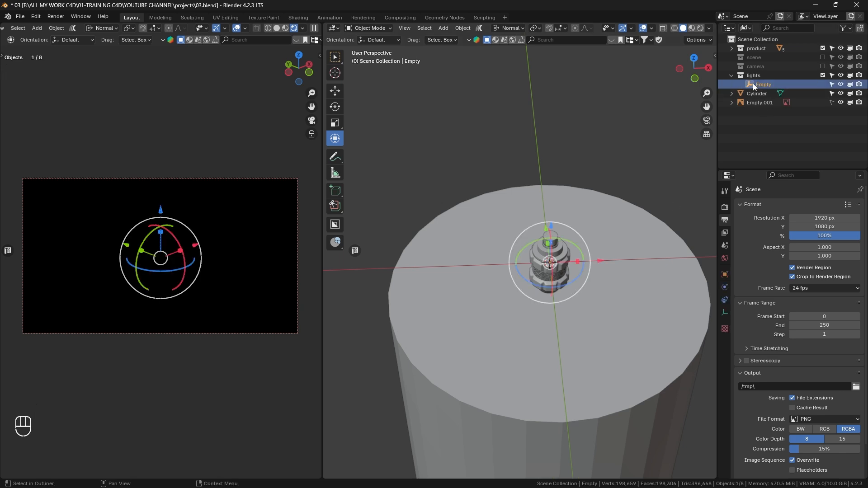
pyautogui.moveTo(579, 144); pyautogui.dragTo(568, 119, button='middle')
pyautogui.scroll(6, 538, 204)
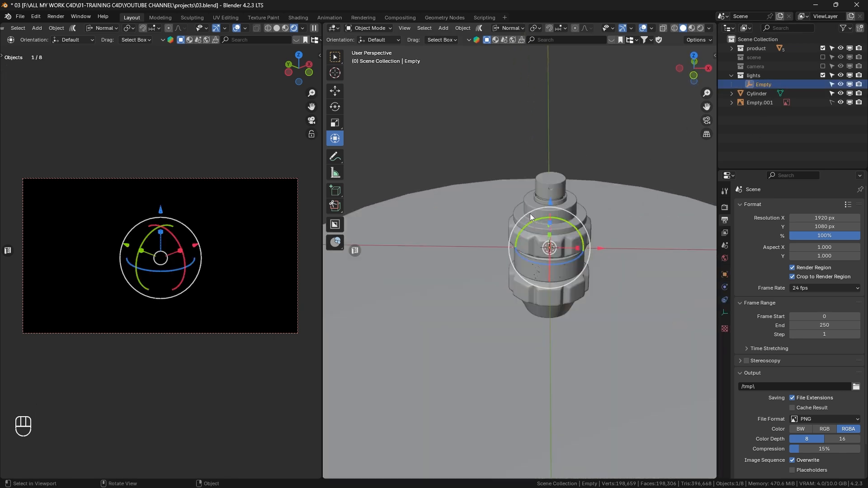
pyautogui.moveTo(539, 181); pyautogui.dragTo(611, 239, button='middle')
pyautogui.hotkey('shift', 'a')
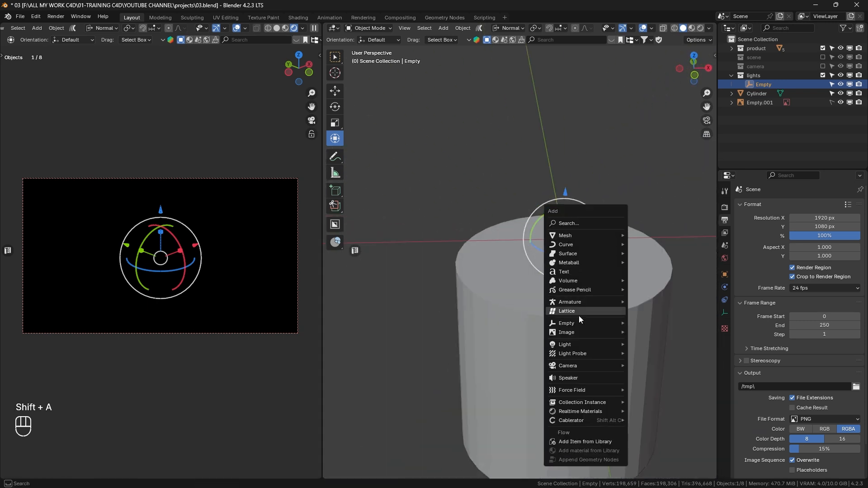
pyautogui.moveTo(586, 344)
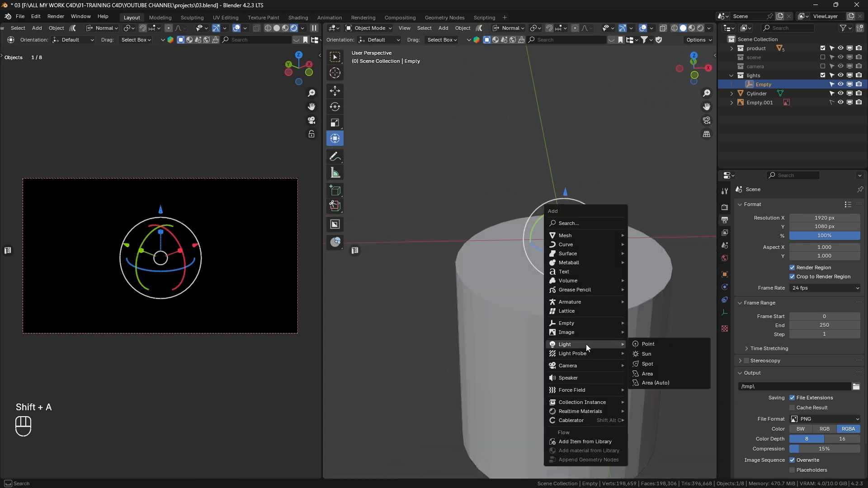
pyautogui.click(660, 375)
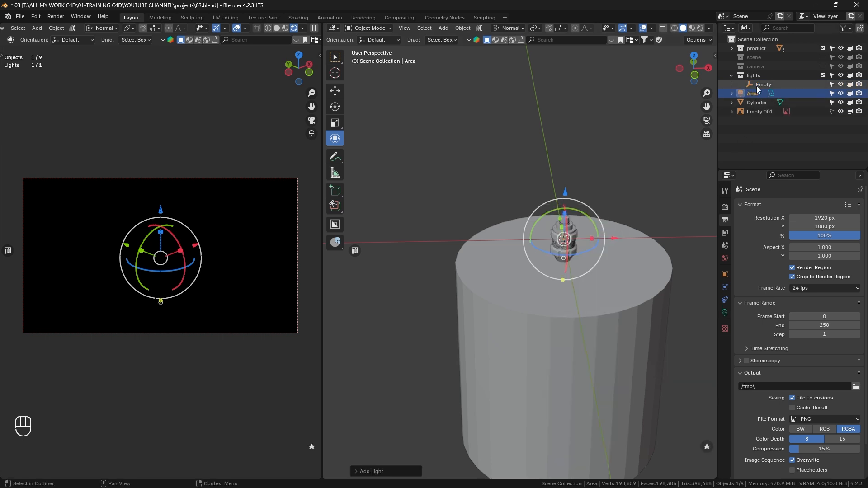
# Put the new area light into the lights collection and rename it key
pyautogui.moveTo(753, 94); pyautogui.dragTo(757, 76)
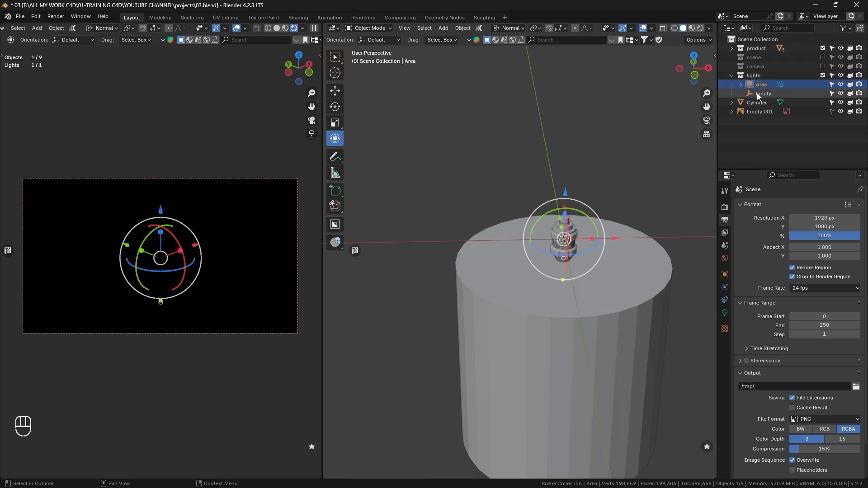
pyautogui.doubleClick(764, 83)
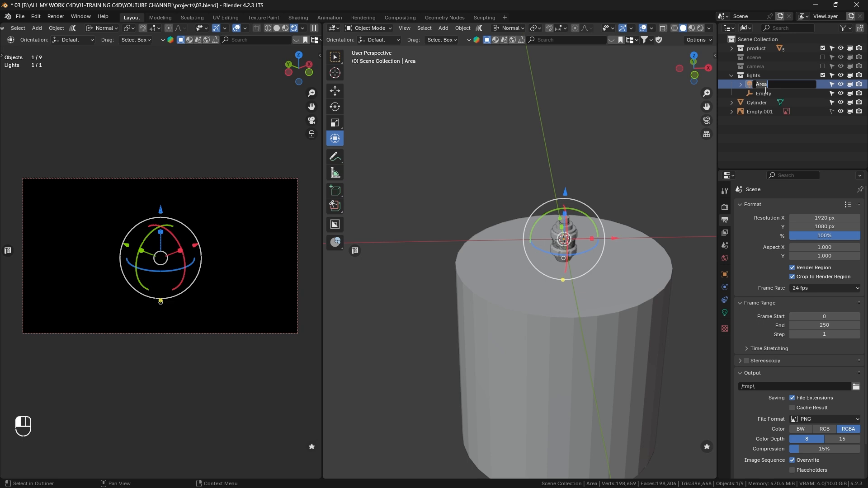
pyautogui.write('key')
pyautogui.press('Return')
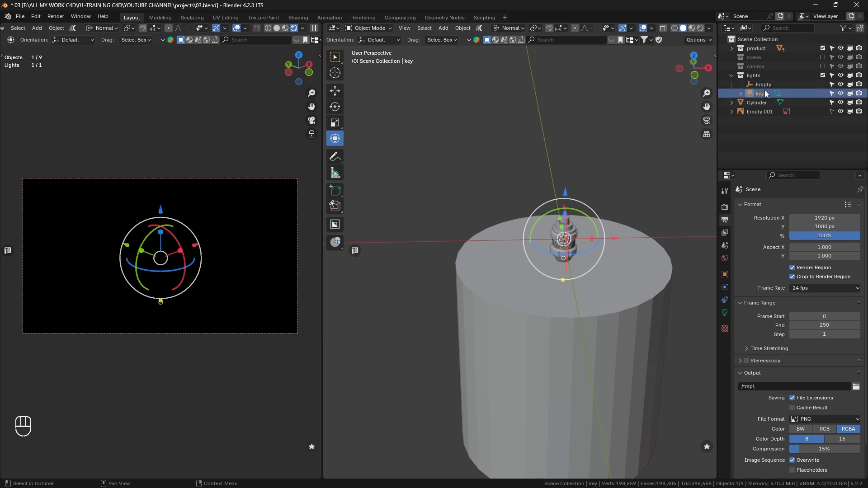
# Add a Track To constraint to the key light
pyautogui.click(724, 301)
pyautogui.click(804, 205)
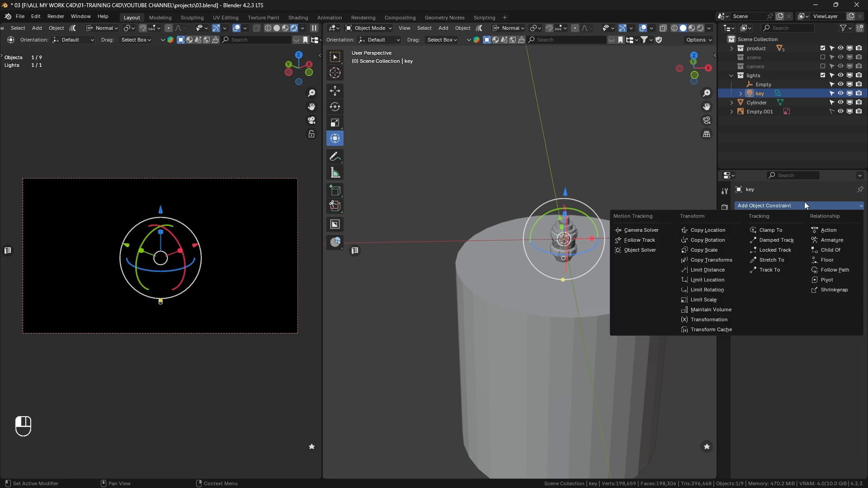
pyautogui.click(778, 269)
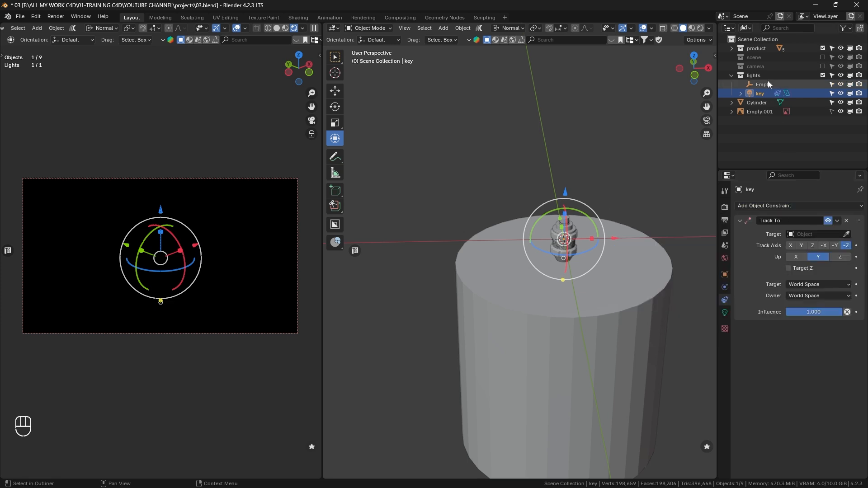
# Rename the Empty as target and make it the target of the key light's Track To constraint
pyautogui.doubleClick(761, 86)
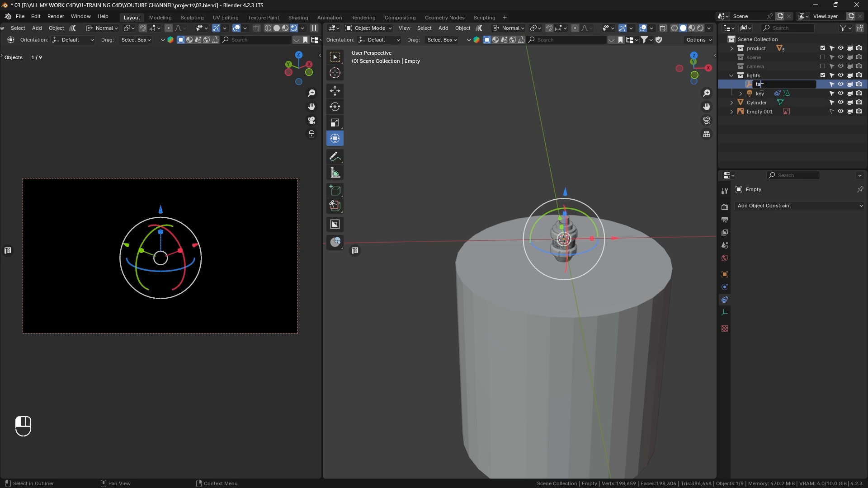
pyautogui.press('Return')
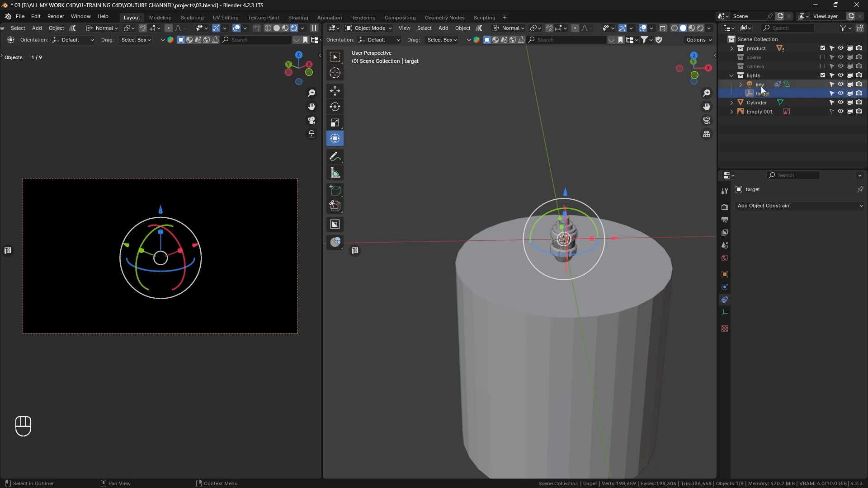
pyautogui.click(762, 86)
pyautogui.click(847, 234)
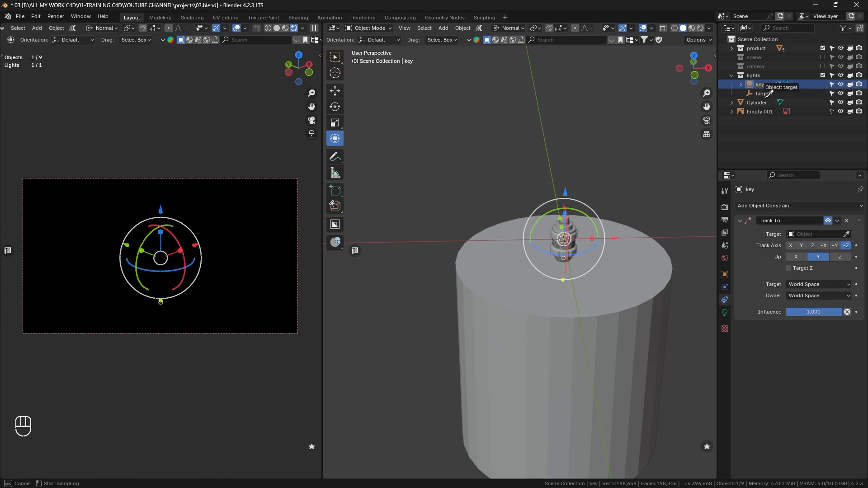
pyautogui.click(766, 90)
# Move the key light out of the bottle to a spot well above the podium's edge
pyautogui.press('KP_Decimal')
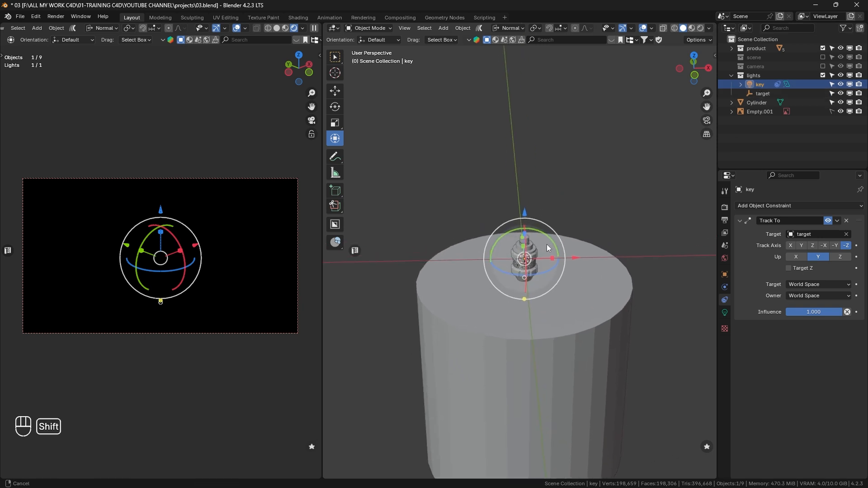
pyautogui.keyDown('shift'); pyautogui.moveTo(547, 244); pyautogui.dragTo(538, 258, button='middle'); pyautogui.keyUp('shift')
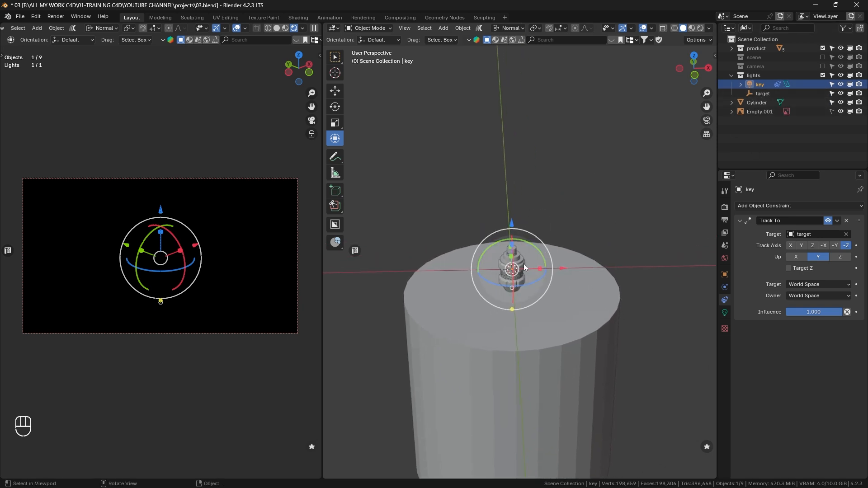
pyautogui.press('g')
pyautogui.click(615, 180)
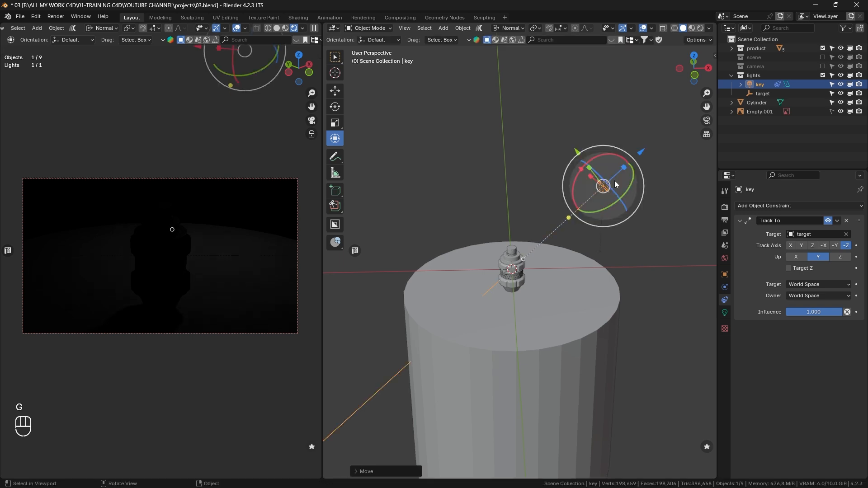
# Re-enable the camera collection so the camera shows in the scene
pyautogui.moveTo(614, 180); pyautogui.dragTo(503, 273, button='middle')
pyautogui.scroll(2, 503, 272)
pyautogui.click(824, 66)
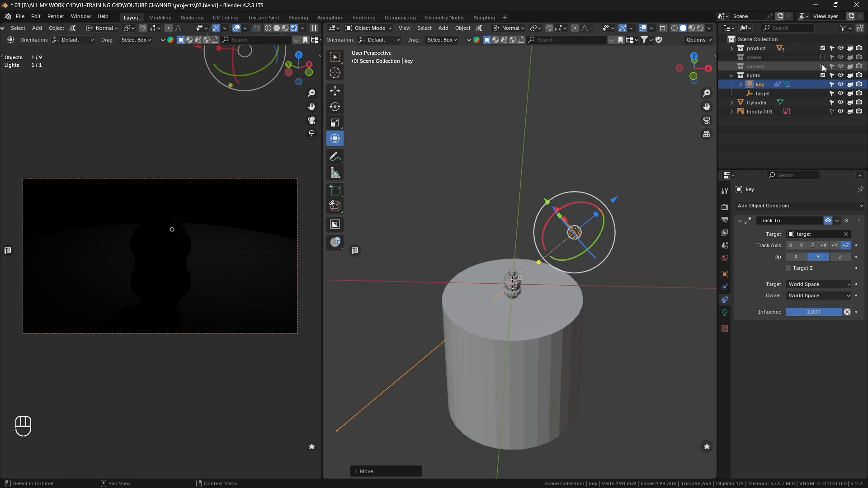
pyautogui.scroll(-5, 546, 271)
pyautogui.scroll(5, 530, 287)
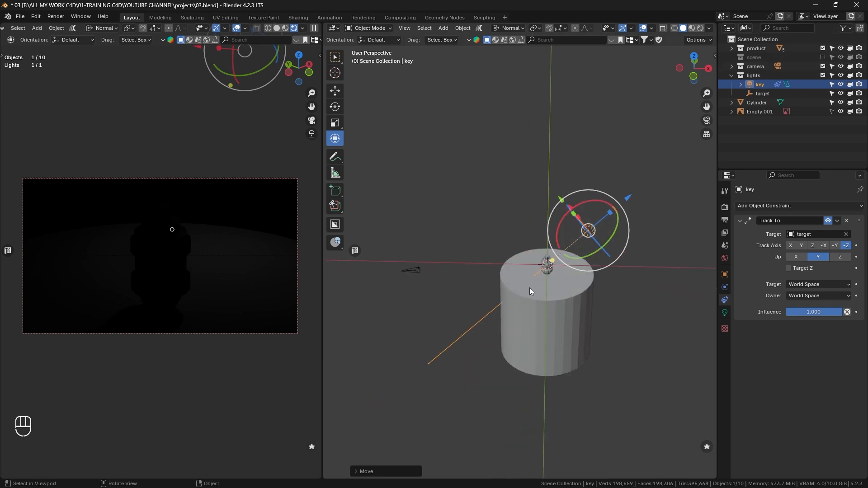
# Move the key light to the other side of the podium and raise it along its own Y axis
pyautogui.moveTo(530, 288); pyautogui.dragTo(588, 301, button='middle')
pyautogui.keyDown('shift'); pyautogui.moveTo(520, 255); pyautogui.dragTo(533, 291, button='middle'); pyautogui.keyUp('shift')
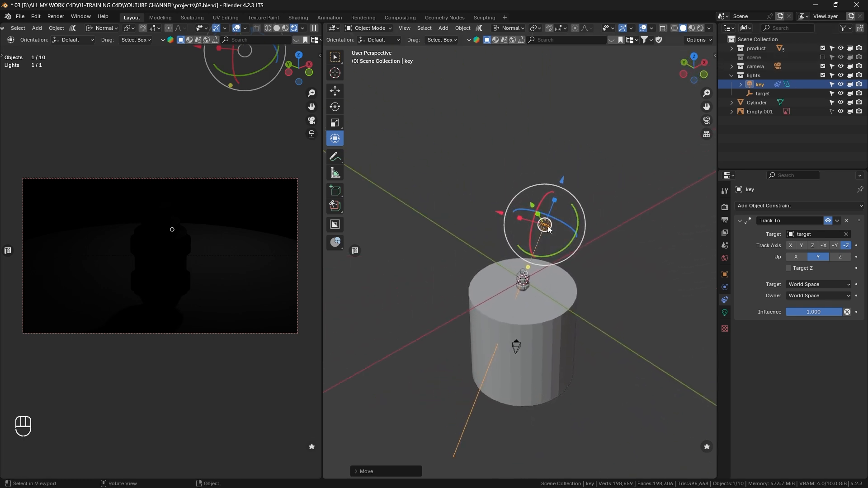
pyautogui.press('g')
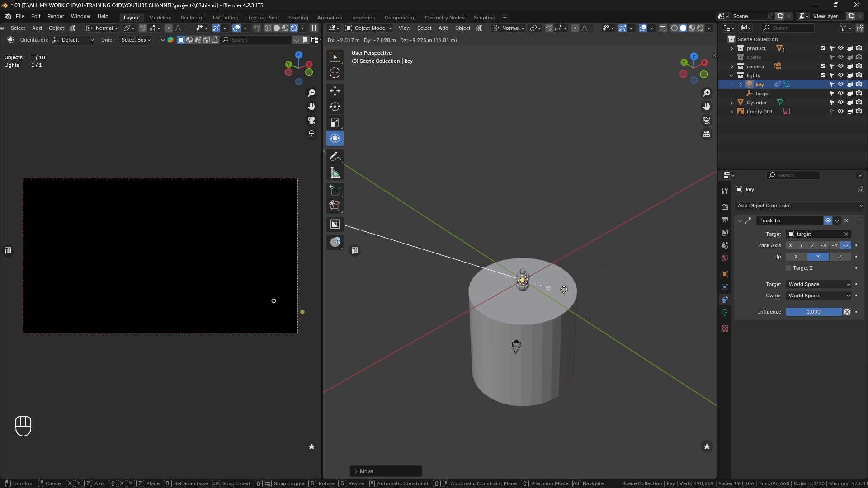
pyautogui.click(581, 327)
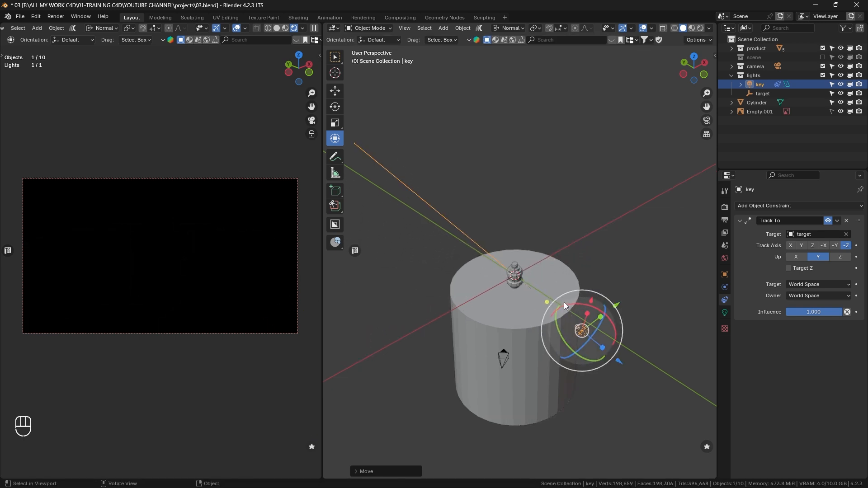
pyautogui.scroll(4, 565, 302)
pyautogui.moveTo(593, 292); pyautogui.dragTo(599, 275, button='middle')
pyautogui.moveTo(627, 328); pyautogui.dragTo(659, 151)
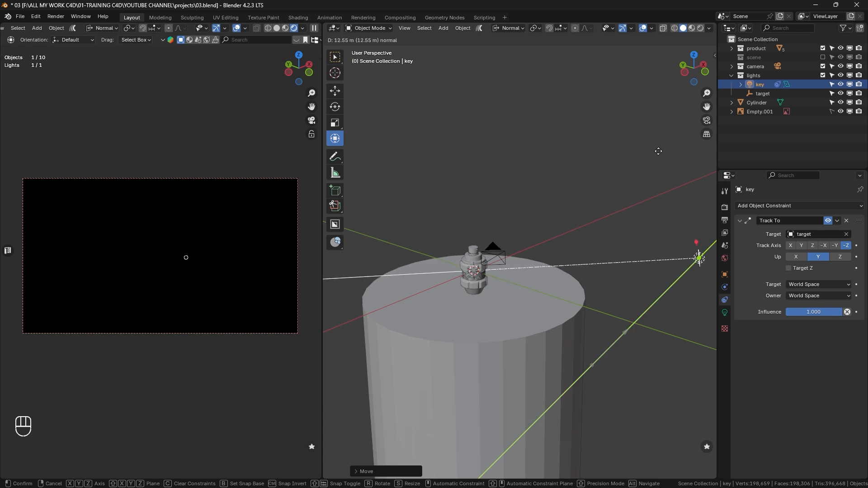
# Bring the key light closer to the bottle beside the podium's rim and raise it slightly above the podium top
pyautogui.moveTo(611, 271); pyautogui.dragTo(588, 282, button='middle')
pyautogui.keyDown('shift'); pyautogui.moveTo(588, 281); pyautogui.dragTo(480, 304, button='middle'); pyautogui.keyUp('shift')
pyautogui.keyDown('shift'); pyautogui.moveTo(592, 296); pyautogui.dragTo(503, 333, button='middle'); pyautogui.keyUp('shift')
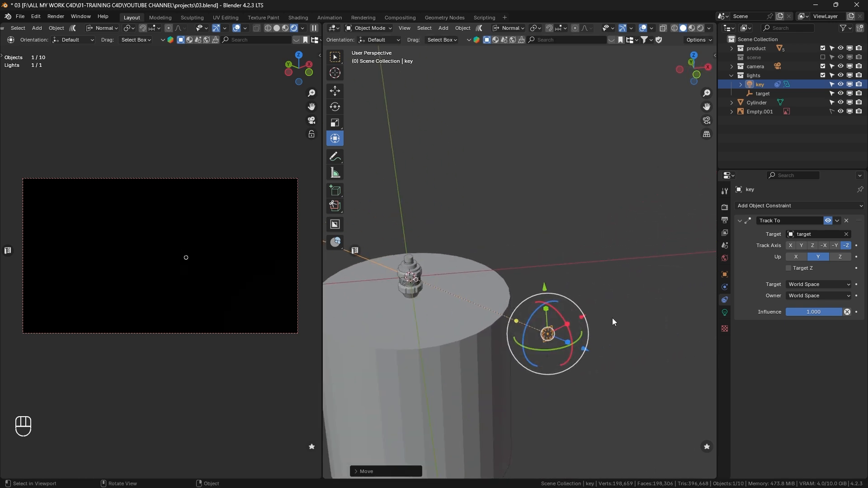
pyautogui.moveTo(559, 323); pyautogui.dragTo(520, 312, button='middle')
pyautogui.moveTo(541, 313); pyautogui.dragTo(484, 320)
pyautogui.keyDown('shift'); pyautogui.moveTo(488, 319); pyautogui.dragTo(615, 321, button='middle'); pyautogui.keyUp('shift')
pyautogui.moveTo(606, 315); pyautogui.dragTo(652, 307, button='middle')
pyautogui.moveTo(694, 331); pyautogui.dragTo(635, 313)
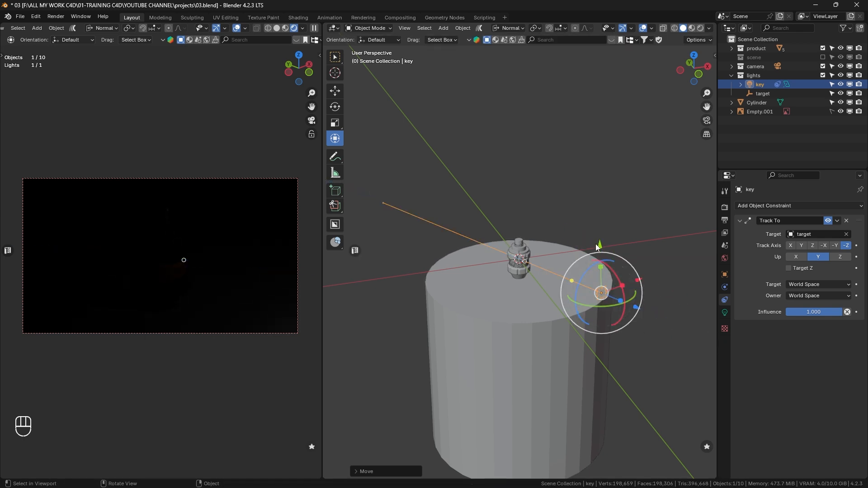
pyautogui.moveTo(596, 243)
pyautogui.mouseDown()
pyautogui.moveTo(597, 204)
pyautogui.moveTo(598, 238)
pyautogui.mouseUp()
# Scale the key light up to a panel larger than the bottle and set its power to 1000 W
pyautogui.press('s')
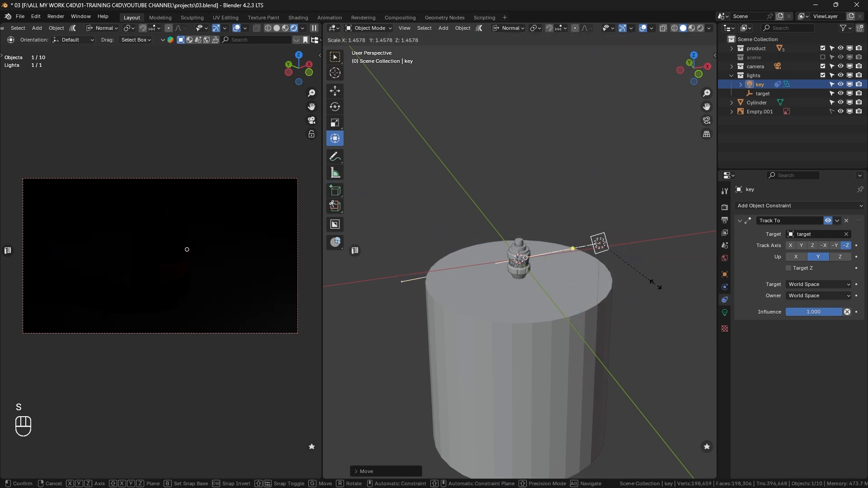
pyautogui.click(617, 281)
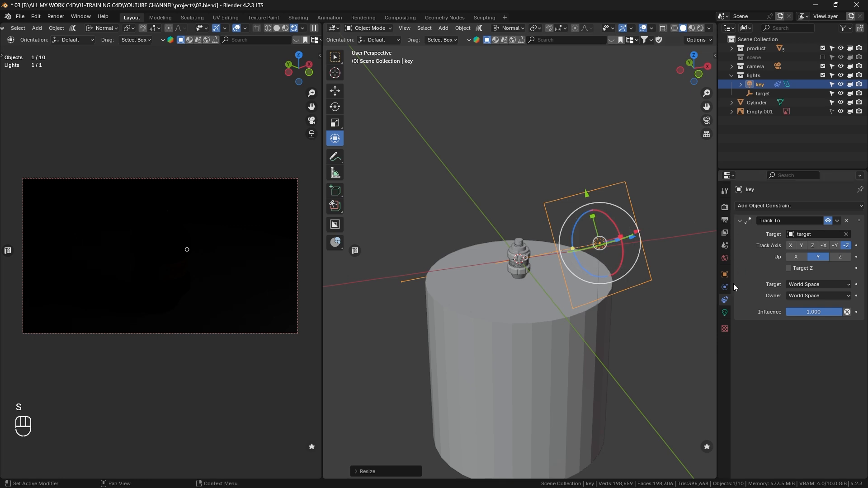
pyautogui.click(725, 312)
pyautogui.click(812, 267)
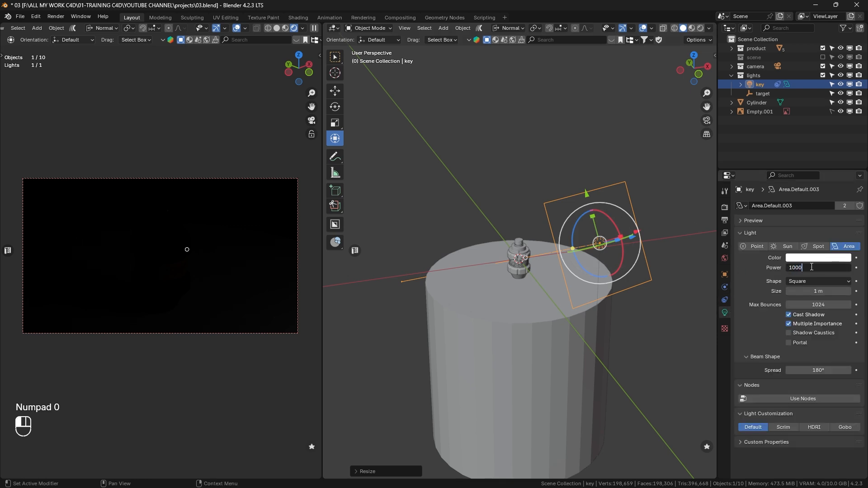
pyautogui.press('Return')
# Raise the key light a little along its own Y axis
pyautogui.keyDown('shift'); pyautogui.moveTo(505, 238); pyautogui.dragTo(509, 262, button='middle'); pyautogui.keyUp('shift')
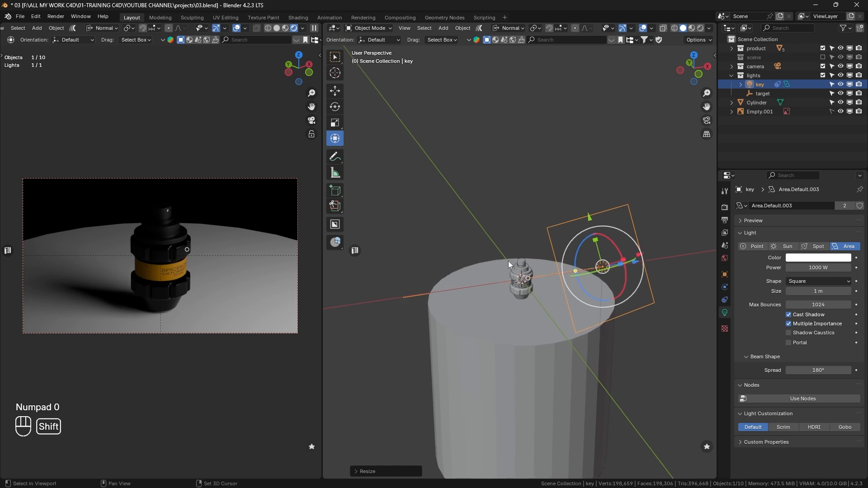
pyautogui.scroll(2, 538, 259)
pyautogui.keyDown('shift'); pyautogui.moveTo(634, 257); pyautogui.dragTo(583, 261, button='middle'); pyautogui.keyUp('shift')
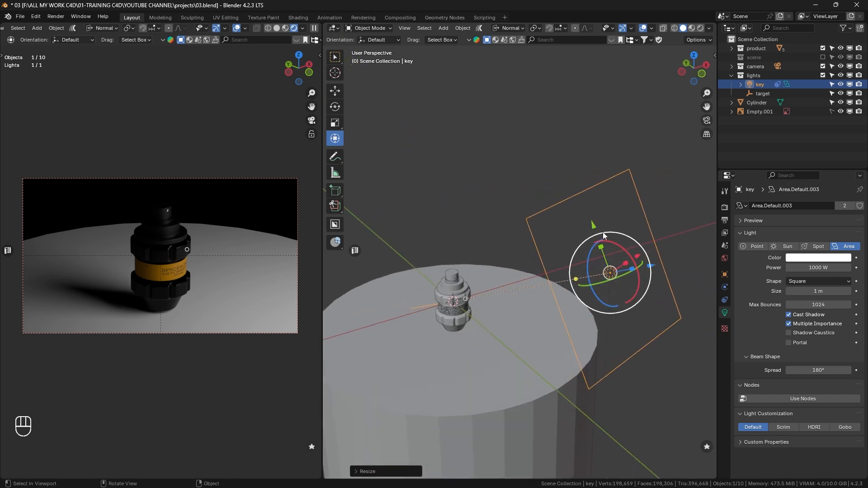
pyautogui.moveTo(595, 225); pyautogui.dragTo(576, 191)
# Set the key light's power to 1500 W and increase it further to 2000 W
pyautogui.moveTo(553, 261); pyautogui.dragTo(601, 280, button='middle')
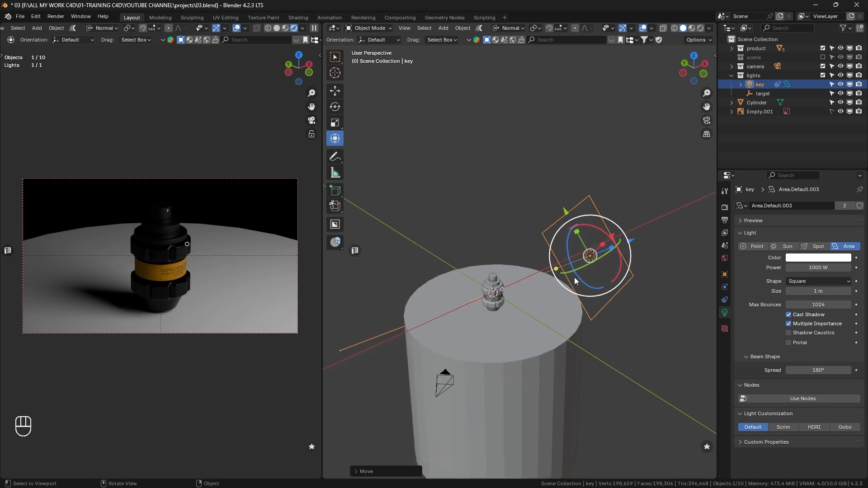
pyautogui.click(792, 268)
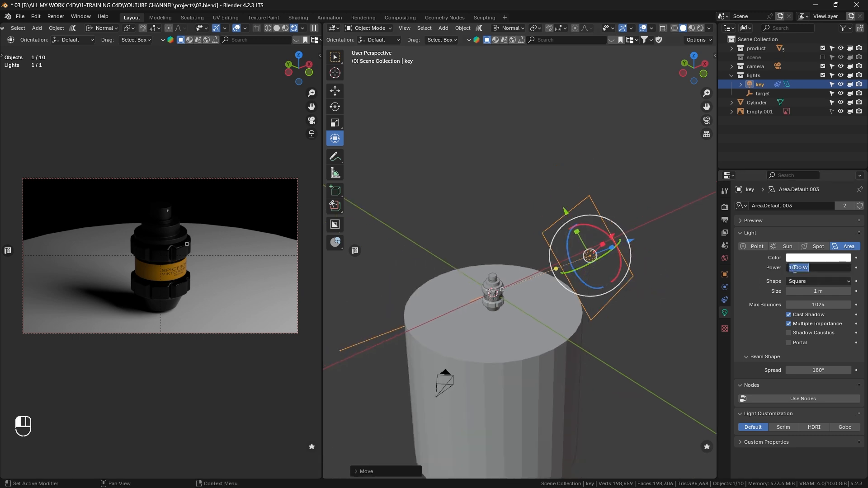
pyautogui.press('Return')
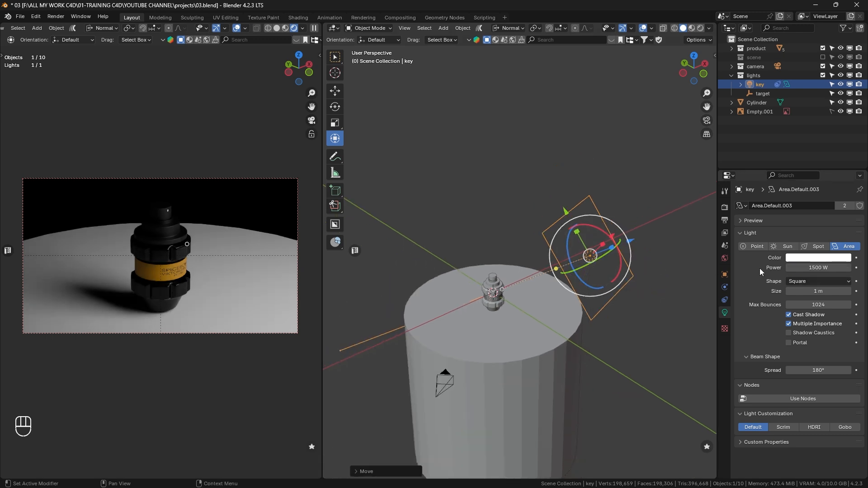
pyautogui.click(802, 268)
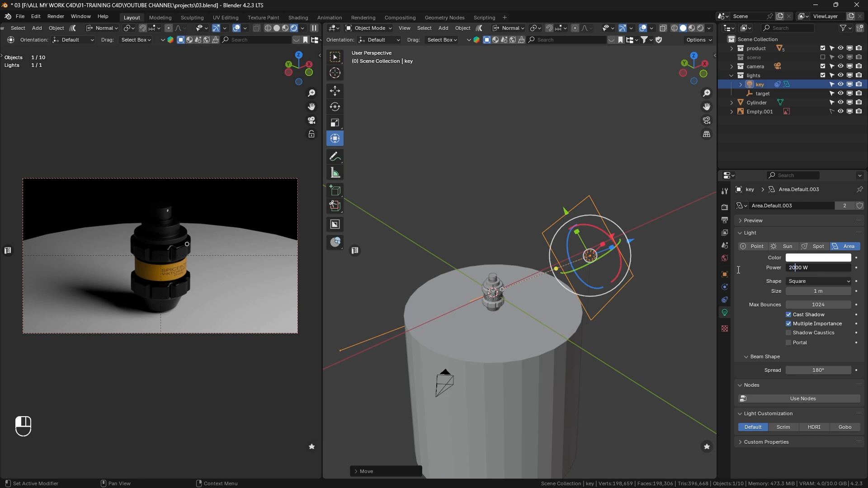
pyautogui.press('Return')
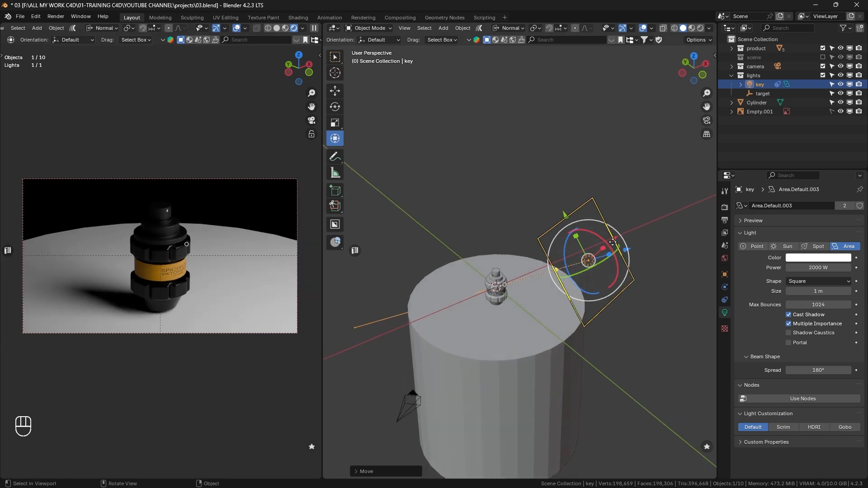
# Duplicate the key light and place the copy on the opposite side of the bottle
pyautogui.scroll(-4, 633, 271)
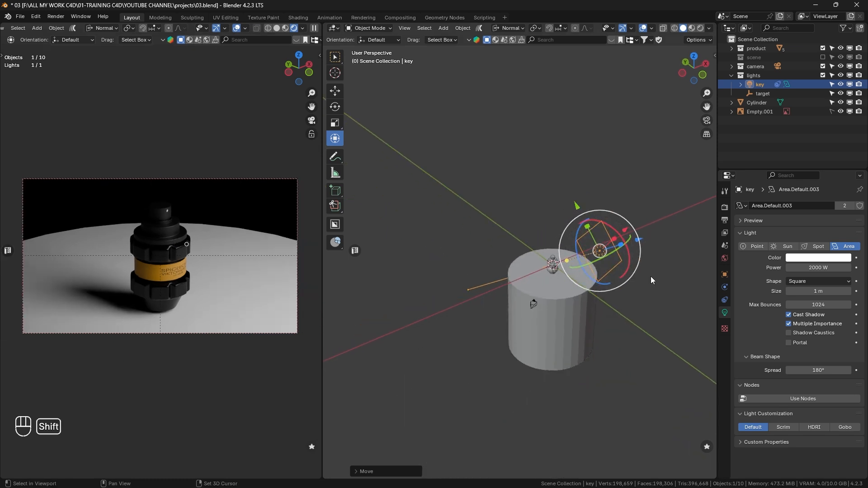
pyautogui.hotkey('shift', 'd')
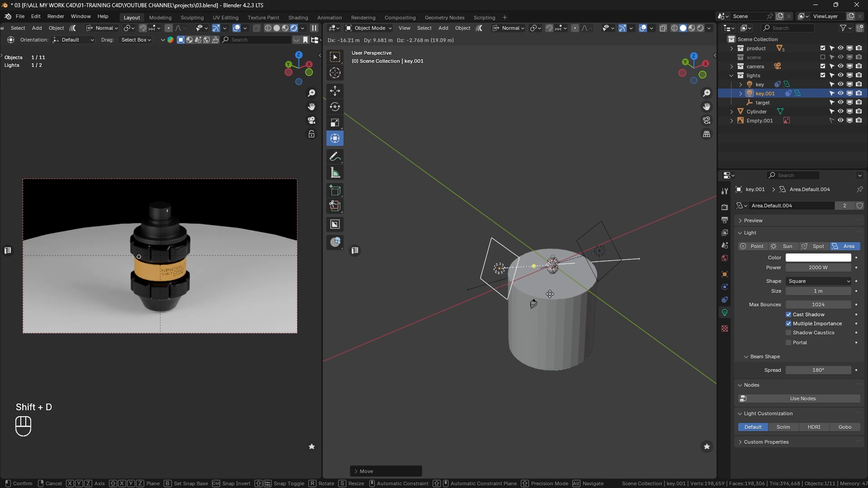
pyautogui.click(545, 294)
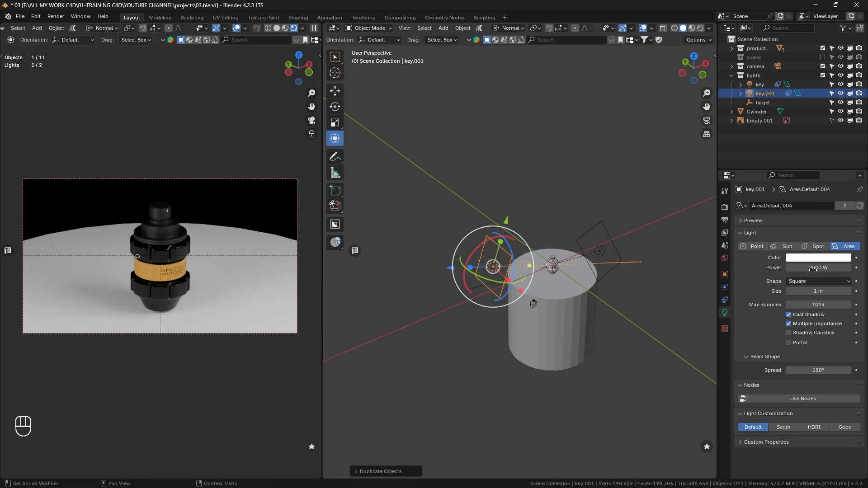
# Try 500 W on the duplicated light and settle its power at 1000 W
pyautogui.click(790, 269)
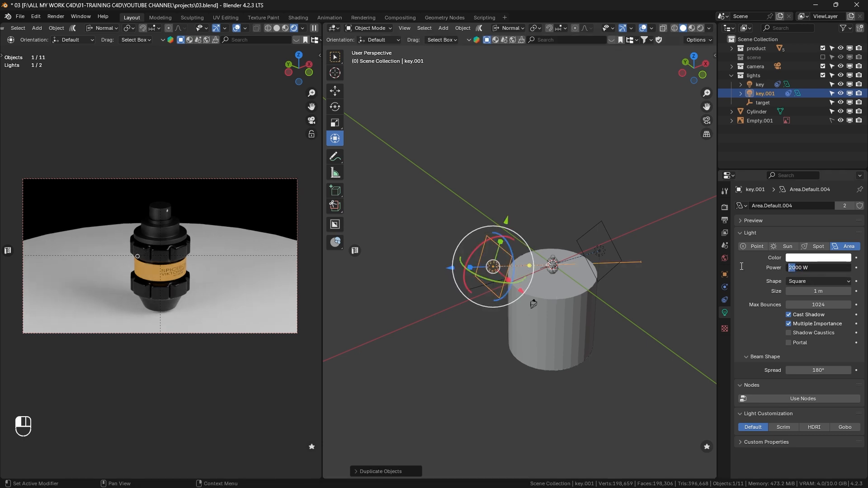
pyautogui.doubleClick(799, 270)
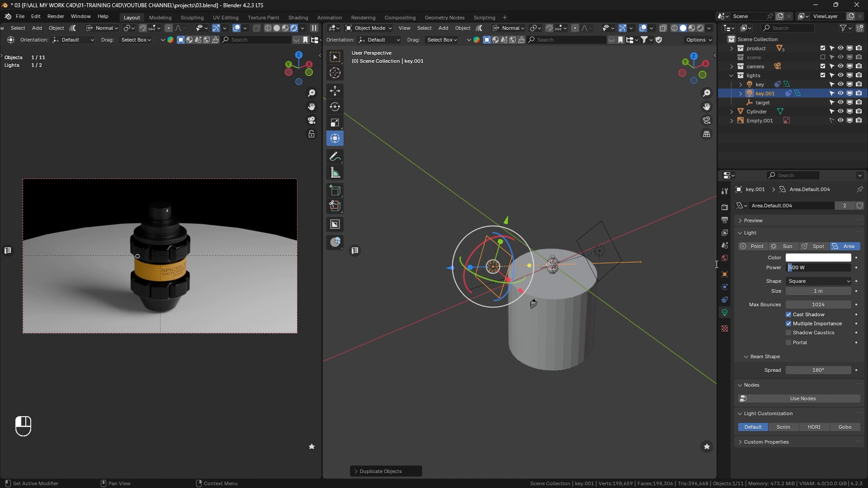
pyautogui.press('Return')
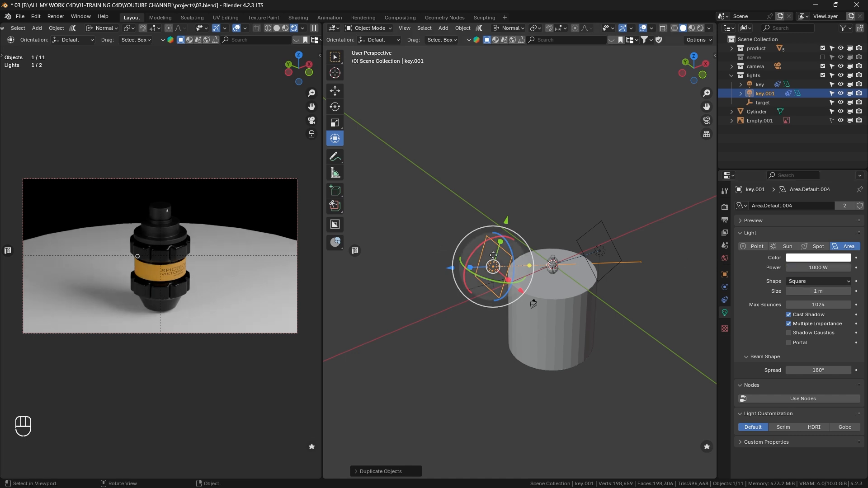
# Select the original key light and set its power to 3000 W
pyautogui.keyDown('shift'); pyautogui.moveTo(588, 241); pyautogui.dragTo(580, 251, button='middle'); pyautogui.keyUp('shift')
pyautogui.click(585, 255)
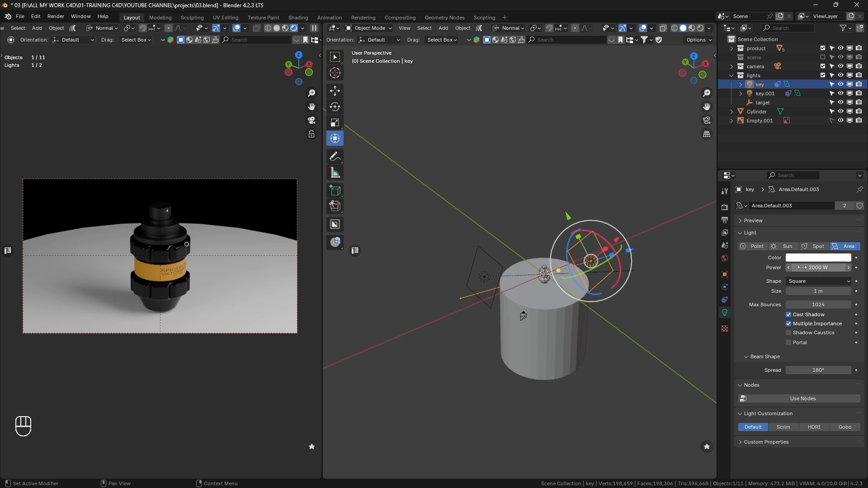
pyautogui.click(795, 268)
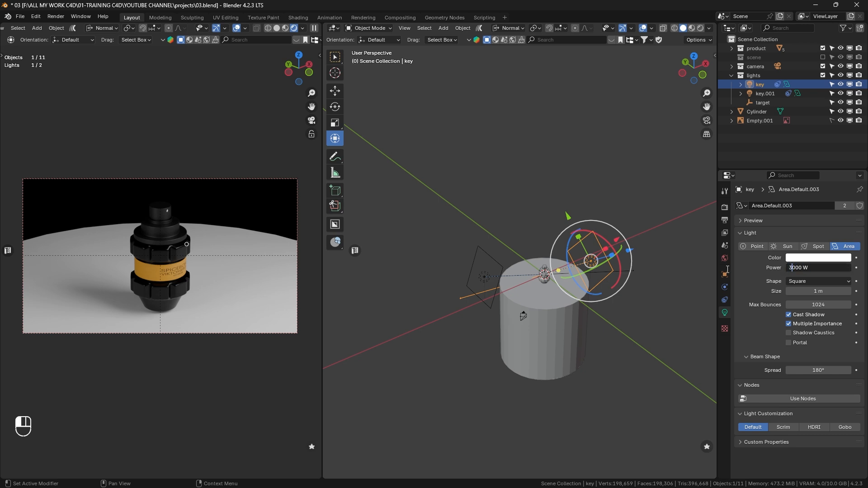
pyautogui.write('3')
pyautogui.press('Return')
pyautogui.moveTo(549, 264); pyautogui.dragTo(504, 284, button='middle')
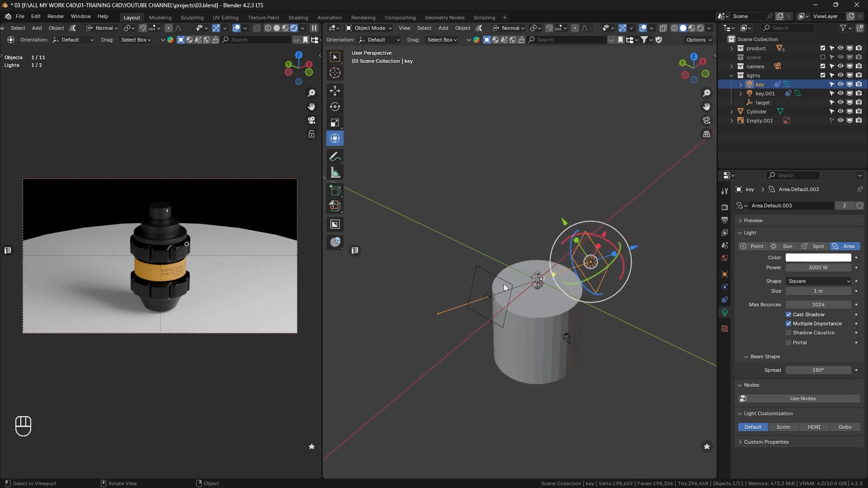
# Duplicate the 1000 W area light beside the podium and place the copy behind the bottle
pyautogui.click(495, 275)
pyautogui.click(501, 279)
pyautogui.moveTo(452, 267); pyautogui.dragTo(713, 281, button='middle')
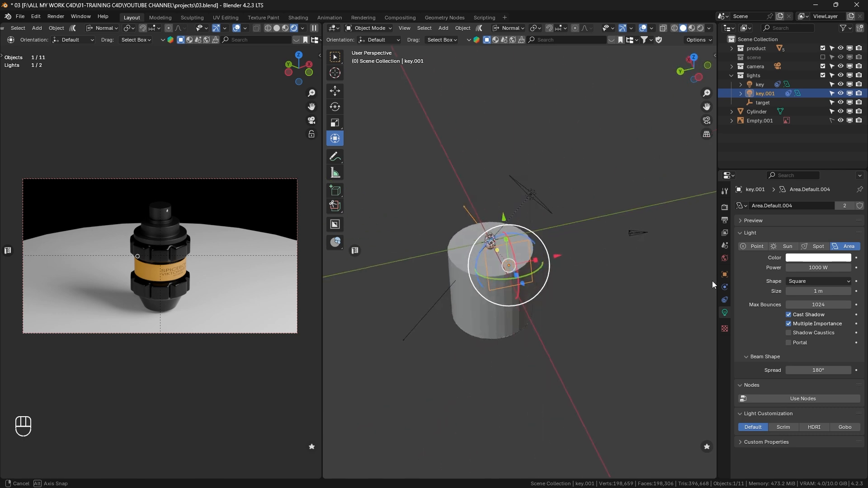
pyautogui.hotkey('shift', 'd')
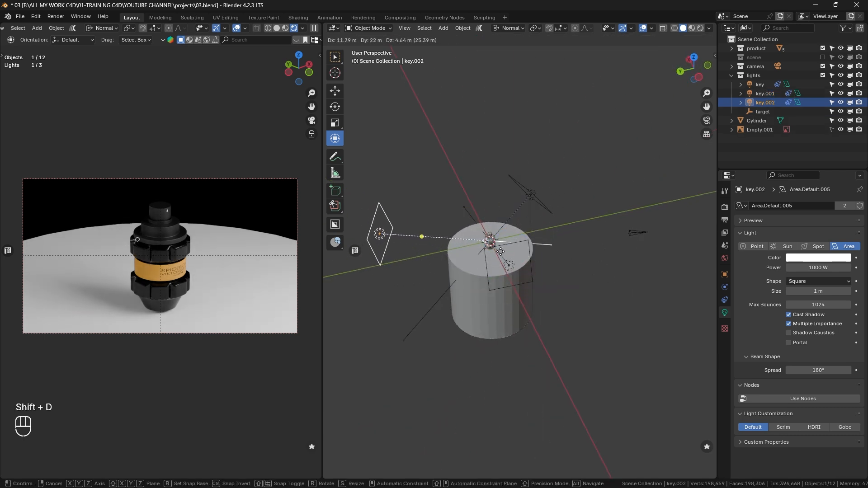
pyautogui.click(452, 252)
pyautogui.moveTo(452, 252); pyautogui.dragTo(423, 208, button='middle')
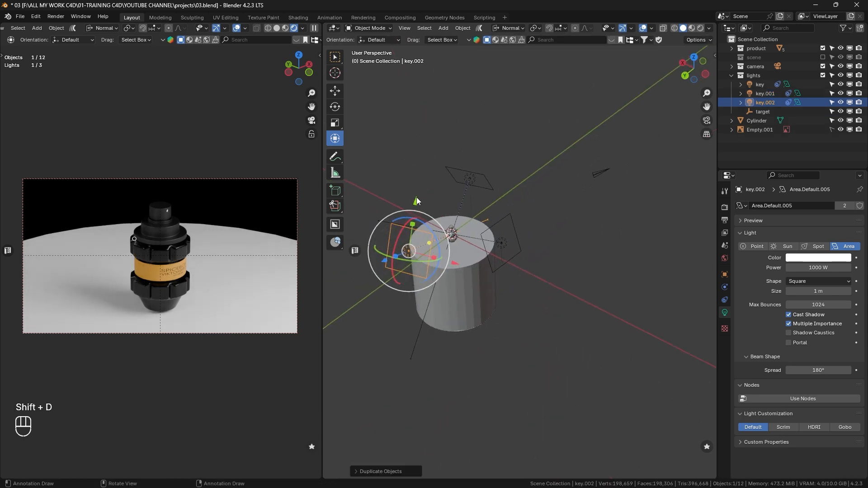
# Lower the copied light behind the bottle and move it closer to the bottle
pyautogui.moveTo(417, 201); pyautogui.dragTo(414, 218)
pyautogui.moveTo(409, 226); pyautogui.dragTo(522, 311, button='middle')
pyautogui.keyDown('shift'); pyautogui.moveTo(442, 258); pyautogui.dragTo(587, 264, button='middle'); pyautogui.keyUp('shift')
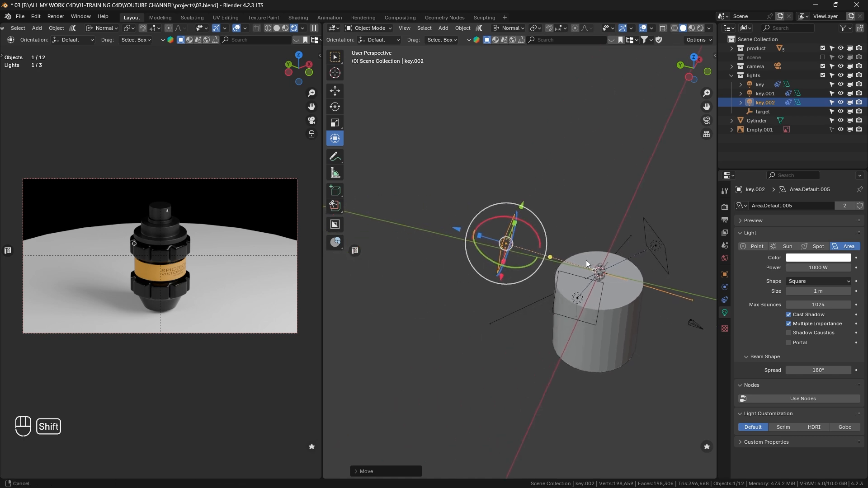
pyautogui.moveTo(457, 230); pyautogui.dragTo(524, 246)
pyautogui.moveTo(525, 246); pyautogui.dragTo(664, 273, button='middle')
# Check the bottle closely in the rendered camera view and shift the copied rear light sideways behind it
pyautogui.scroll(5, 171, 236)
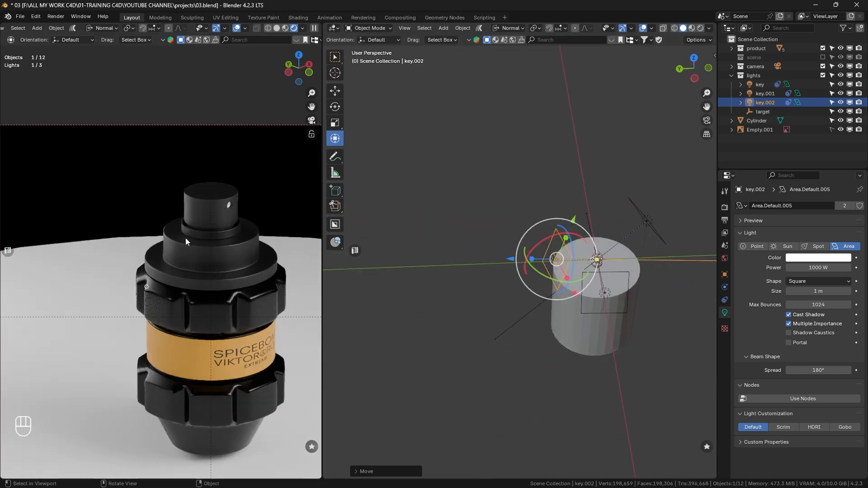
pyautogui.keyDown('shift'); pyautogui.moveTo(224, 254); pyautogui.dragTo(163, 200, button='middle'); pyautogui.keyUp('shift')
pyautogui.scroll(-1, 178, 232)
pyautogui.scroll(2, 178, 232)
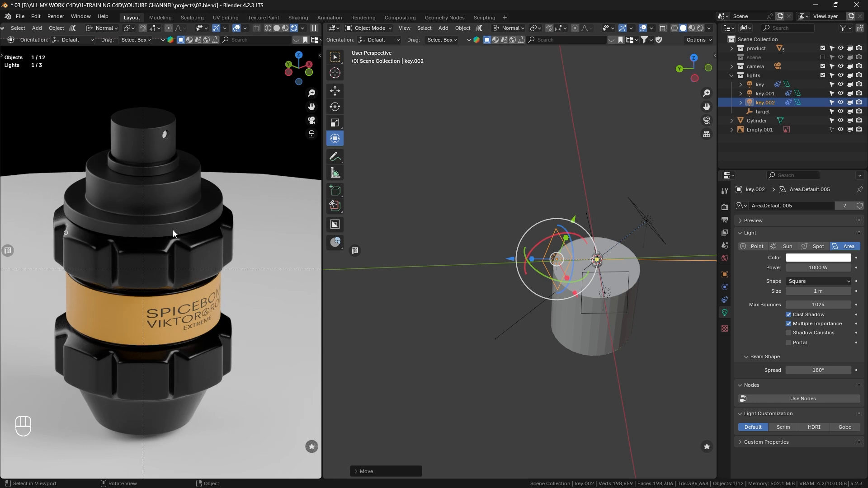
pyautogui.moveTo(534, 262); pyautogui.dragTo(627, 298, button='middle')
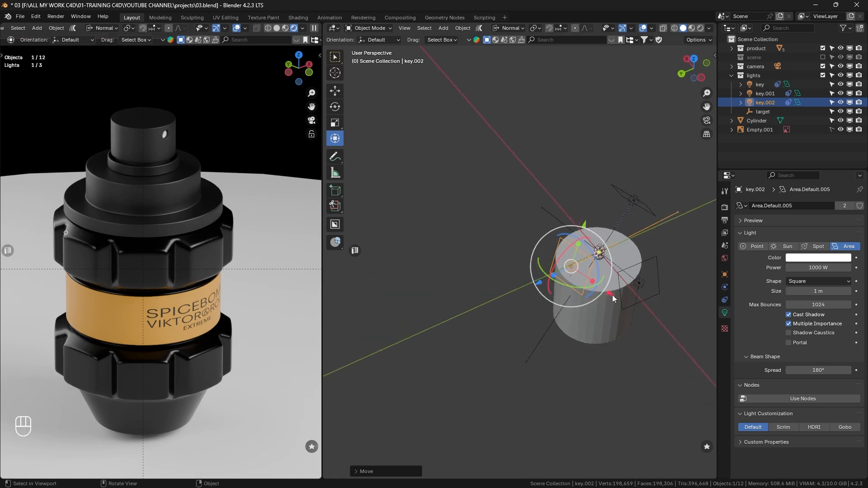
pyautogui.moveTo(612, 295); pyautogui.dragTo(582, 294)
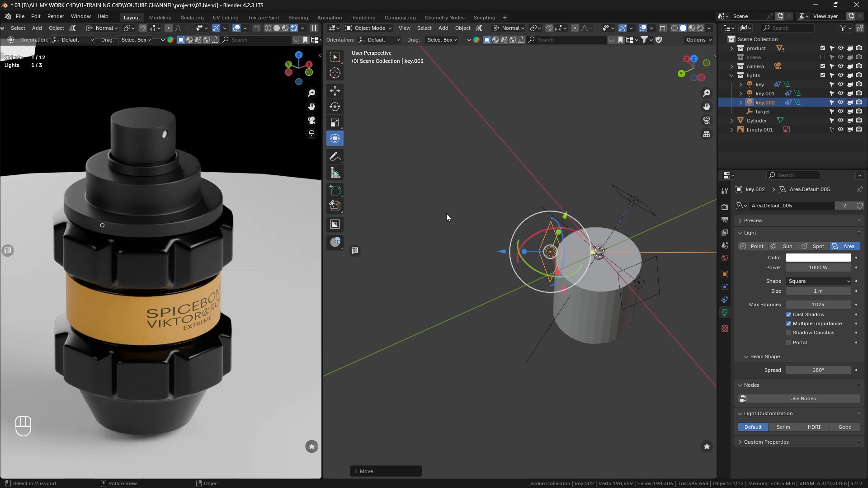
# Rename the light key.001 as fill
pyautogui.click(761, 85)
pyautogui.click(763, 94)
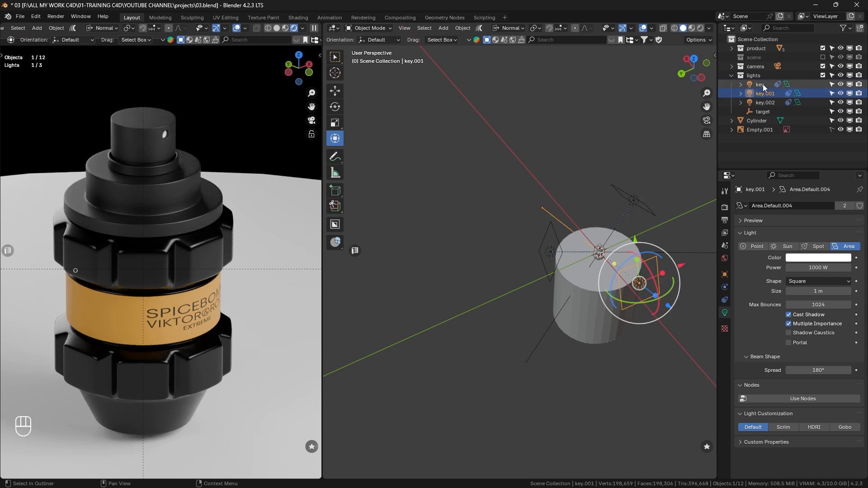
pyautogui.click(762, 85)
pyautogui.click(763, 94)
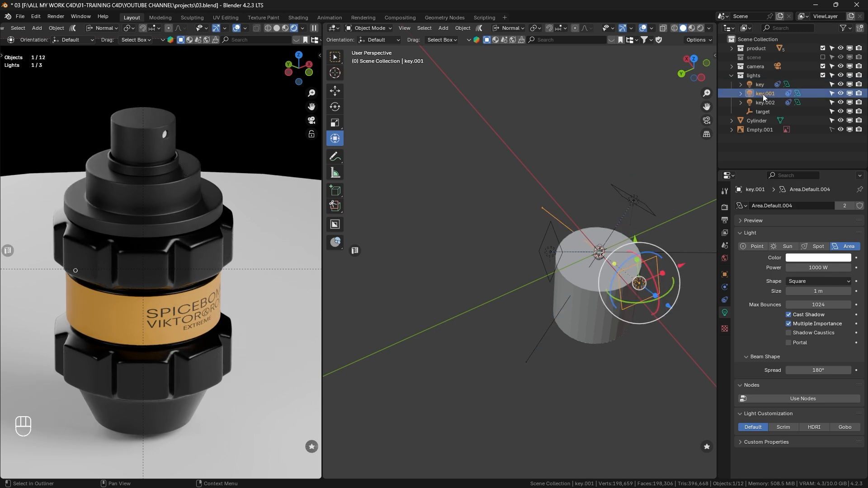
pyautogui.doubleClick(767, 94)
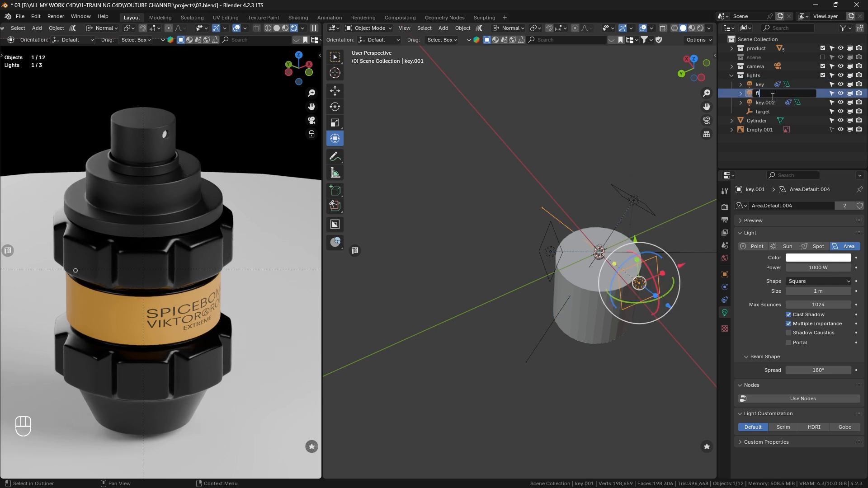
pyautogui.press('Return')
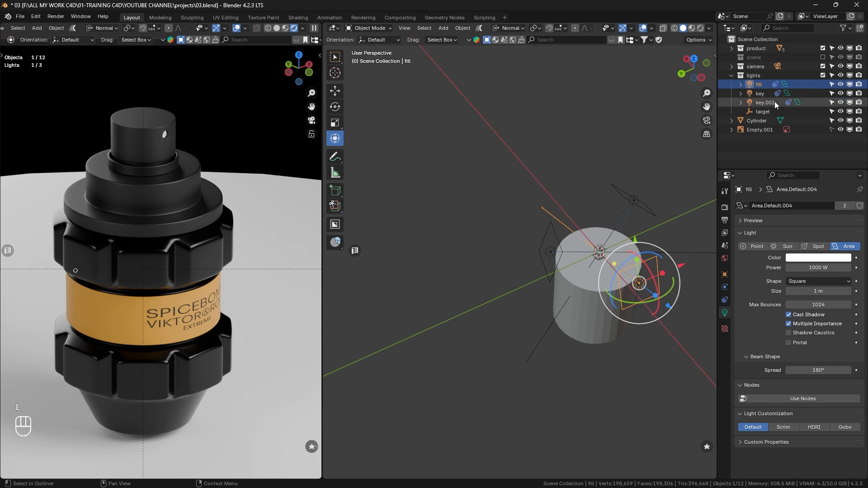
# Rename the light key.002 as back
pyautogui.click(771, 106)
pyautogui.doubleClick(773, 104)
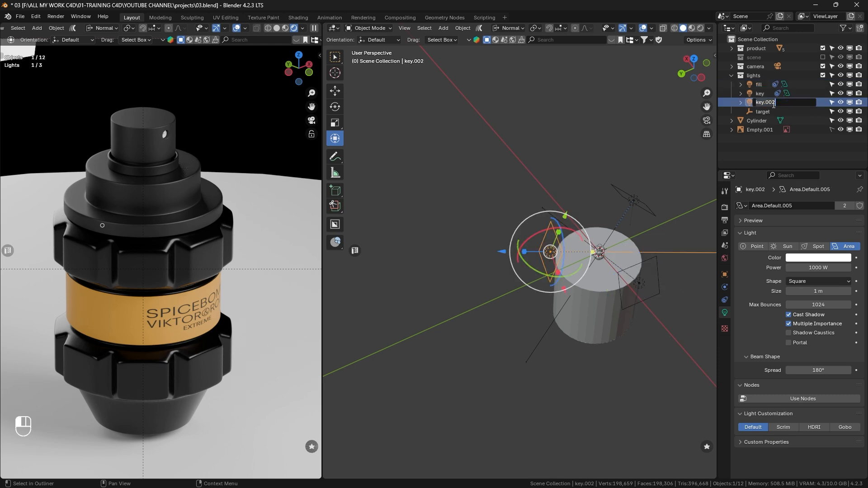
pyautogui.press('Return')
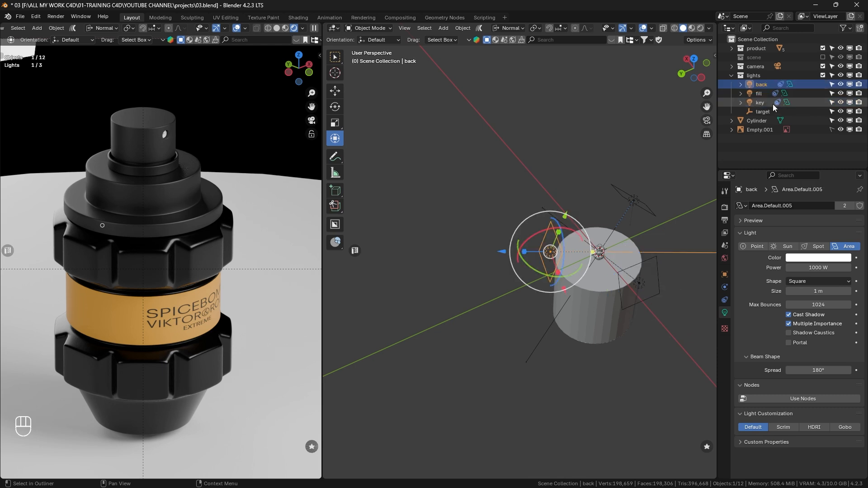
# Isolate the key and fill lights in turn to examine each one's contribution to the render, and restore all three lights
pyautogui.moveTo(565, 280); pyautogui.dragTo(534, 213, button='middle')
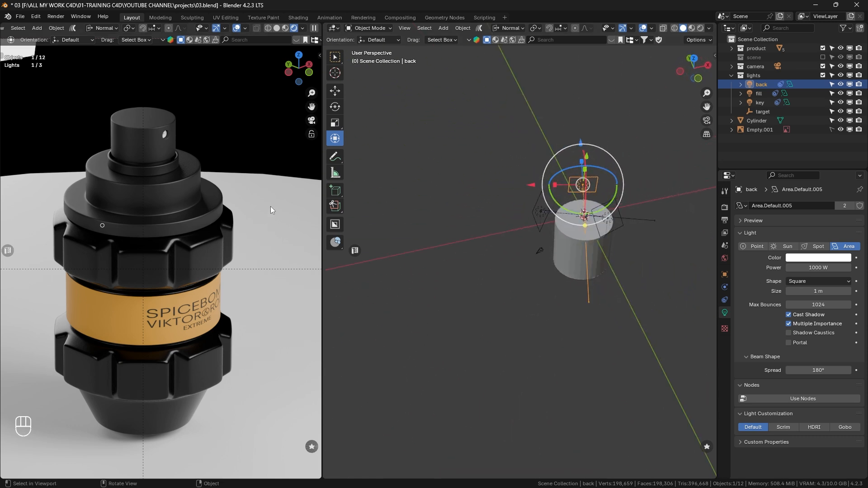
pyautogui.moveTo(592, 205); pyautogui.dragTo(609, 206, button='middle')
pyautogui.scroll(-6, 187, 238)
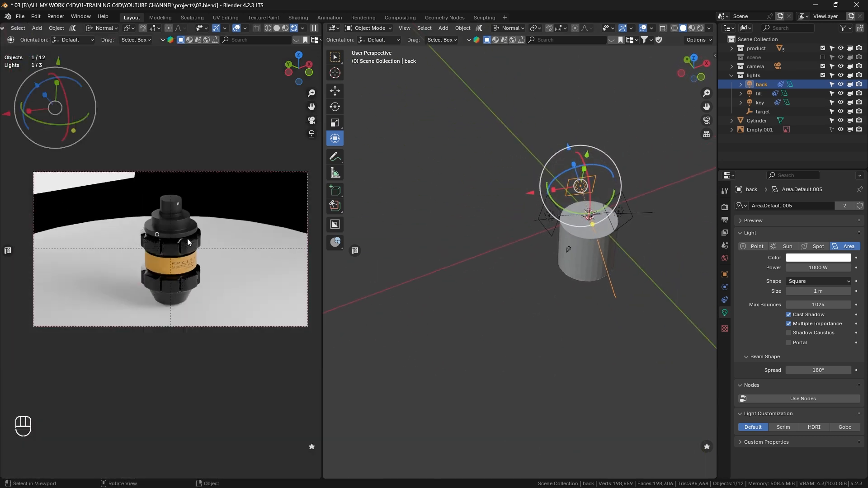
pyautogui.scroll(-2, 188, 239)
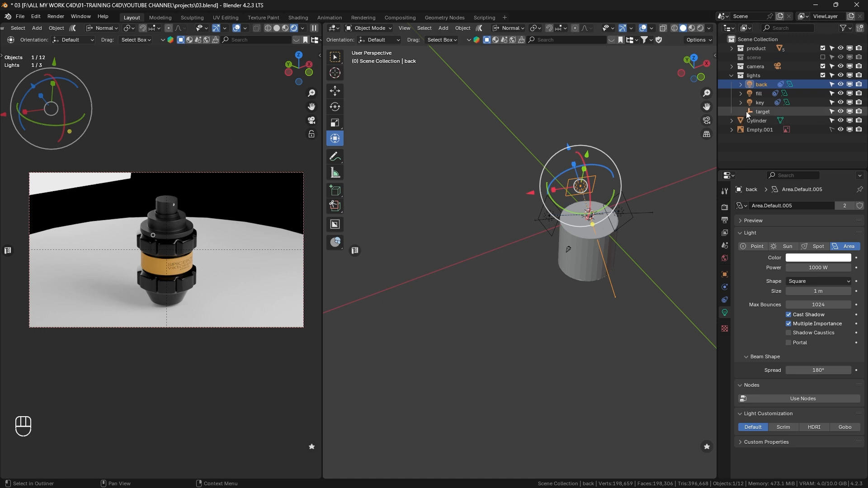
pyautogui.click(841, 85)
pyautogui.click(841, 94)
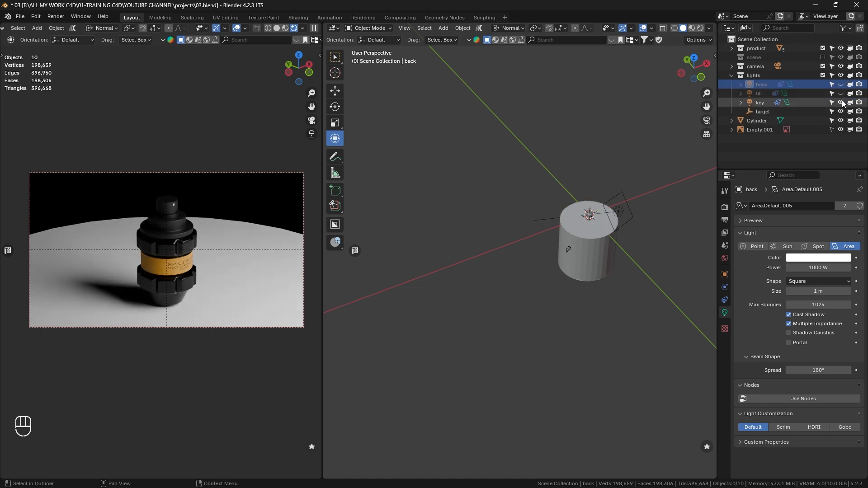
pyautogui.click(841, 102)
pyautogui.click(841, 94)
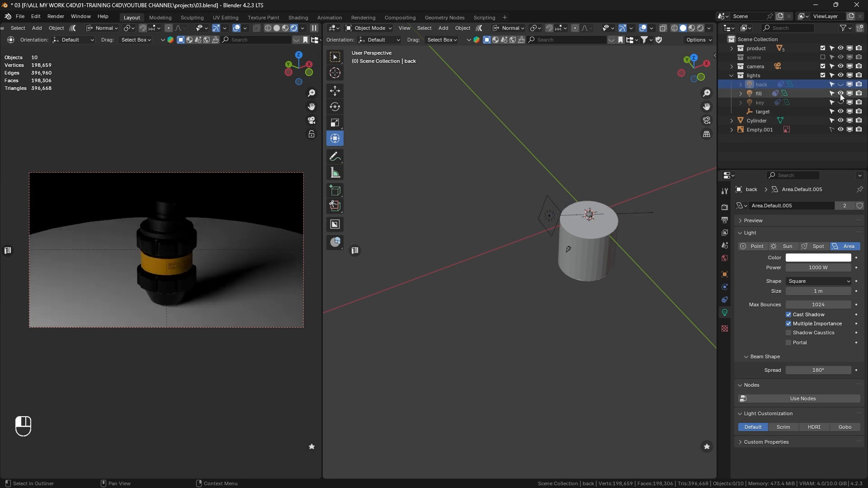
pyautogui.click(842, 94)
pyautogui.click(842, 94)
pyautogui.click(841, 94)
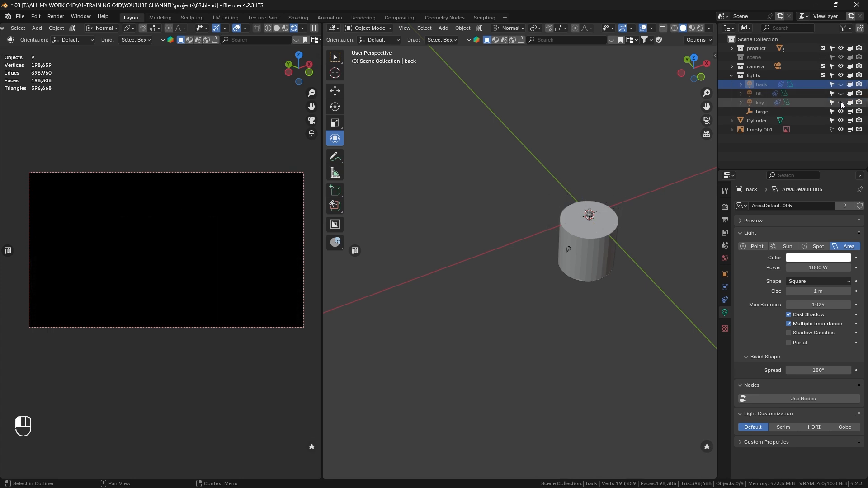
pyautogui.moveTo(840, 86); pyautogui.dragTo(841, 103)
# Create a new light linking collection for the back light in its object shading settings
pyautogui.click(764, 85)
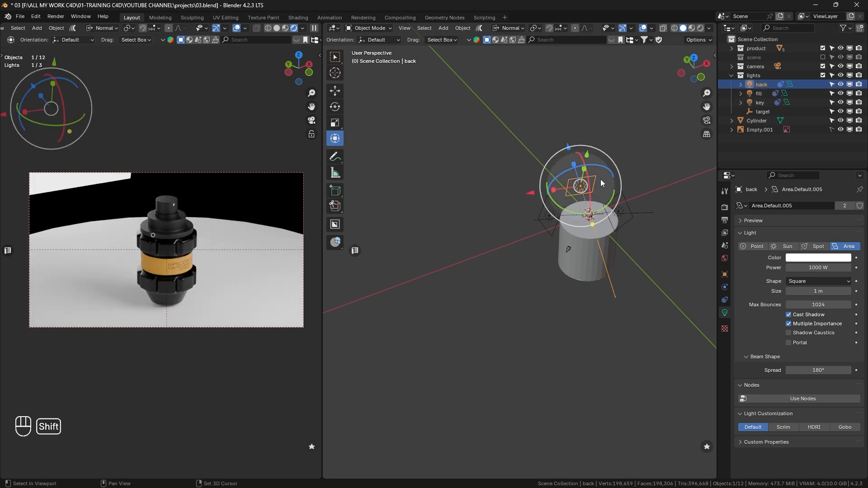
pyautogui.keyDown('shift'); pyautogui.moveTo(518, 221); pyautogui.dragTo(475, 255, button='middle'); pyautogui.keyUp('shift')
pyautogui.scroll(3, 475, 255)
pyautogui.keyDown('shift'); pyautogui.moveTo(598, 225); pyautogui.dragTo(516, 200, button='middle'); pyautogui.keyUp('shift')
pyautogui.scroll(2, 536, 199)
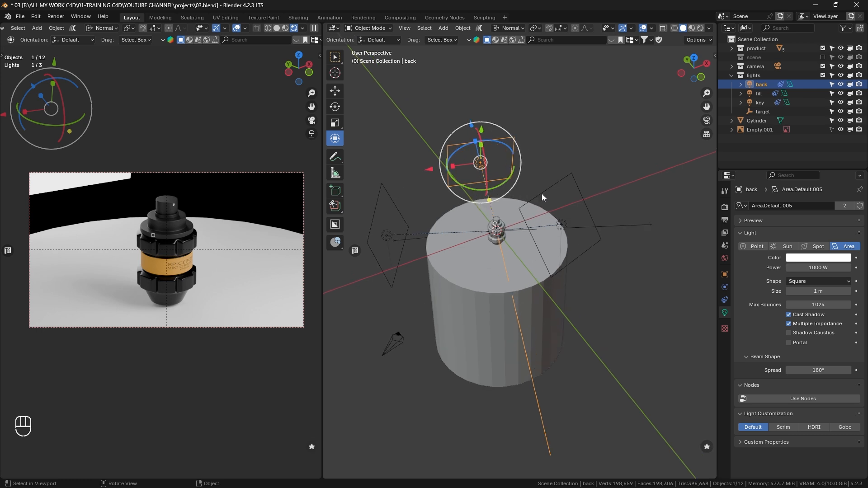
pyautogui.click(725, 275)
pyautogui.click(749, 398)
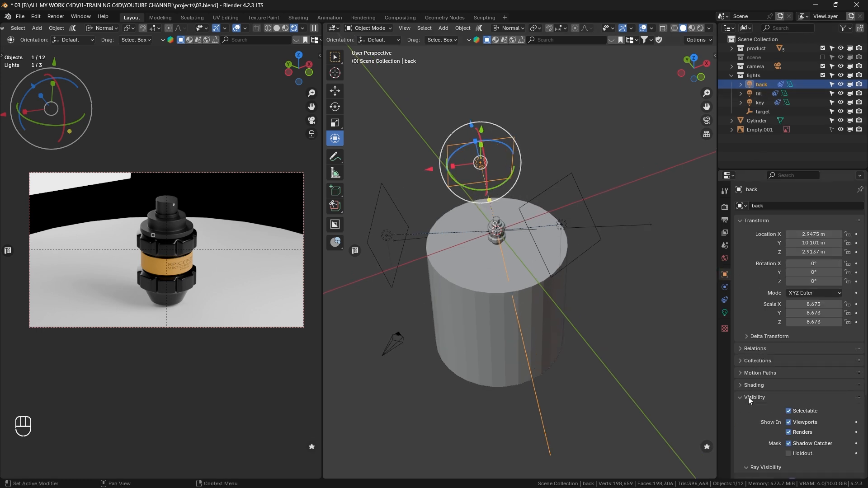
pyautogui.click(752, 385)
pyautogui.click(746, 432)
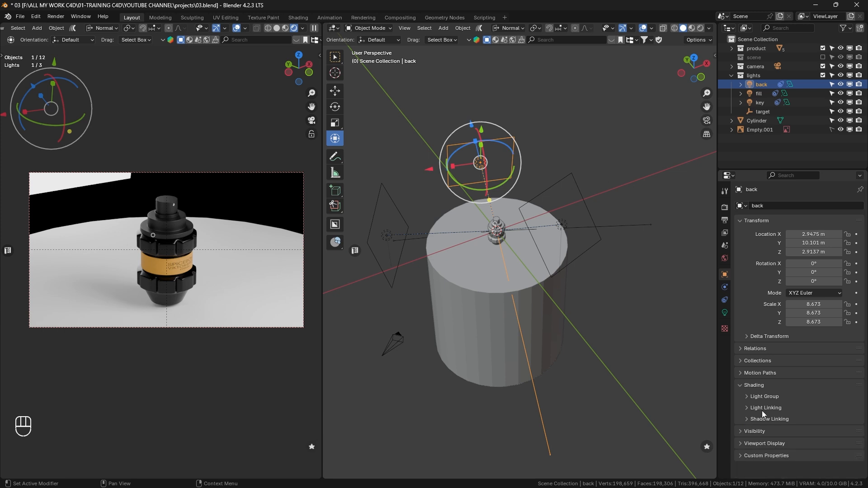
pyautogui.click(765, 408)
pyautogui.click(791, 421)
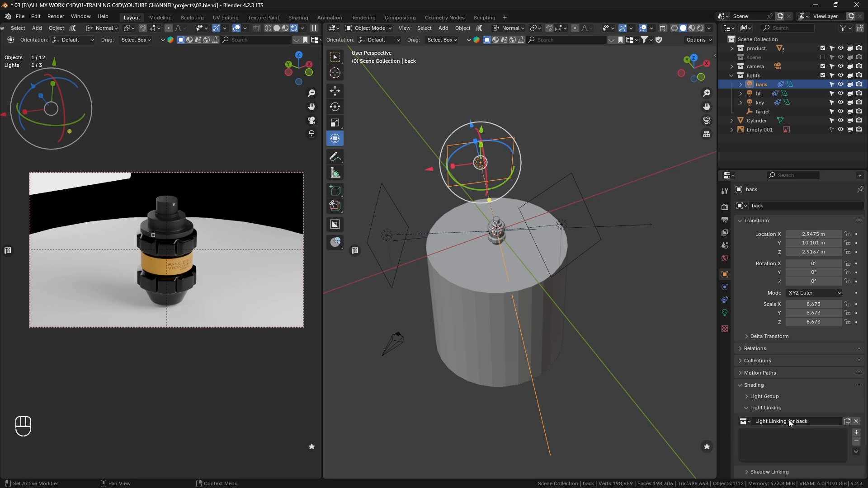
# Add the product collection to the back light's light linking and hide the fill and key lights to isolate its effect
pyautogui.click(754, 409)
pyautogui.click(760, 409)
pyautogui.moveTo(758, 49); pyautogui.dragTo(769, 448)
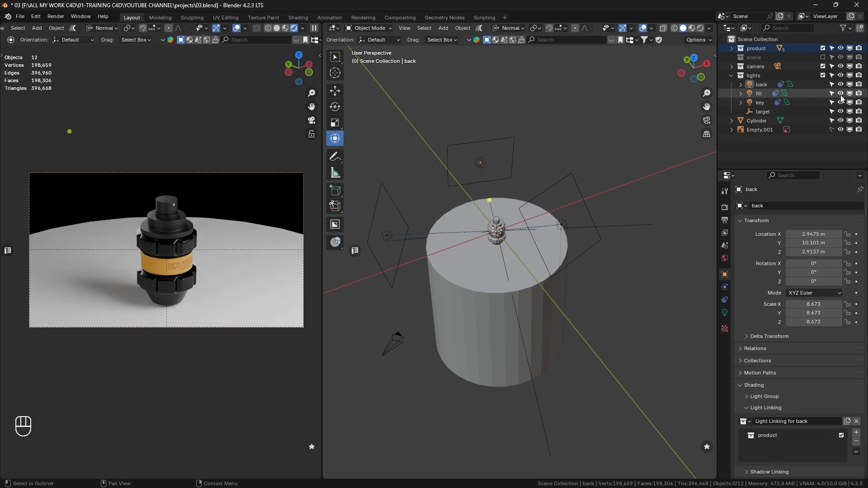
pyautogui.moveTo(842, 94); pyautogui.dragTo(841, 101)
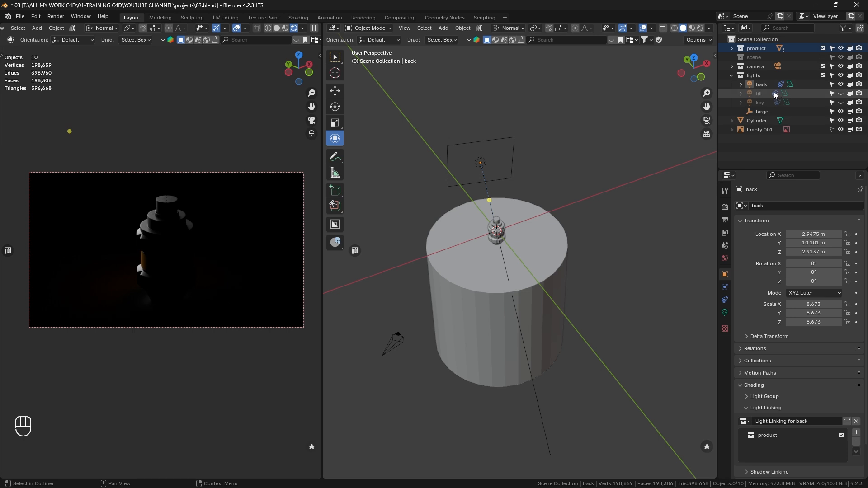
# Show the fill light again and give it a new light linking collection containing the product collection
pyautogui.click(842, 92)
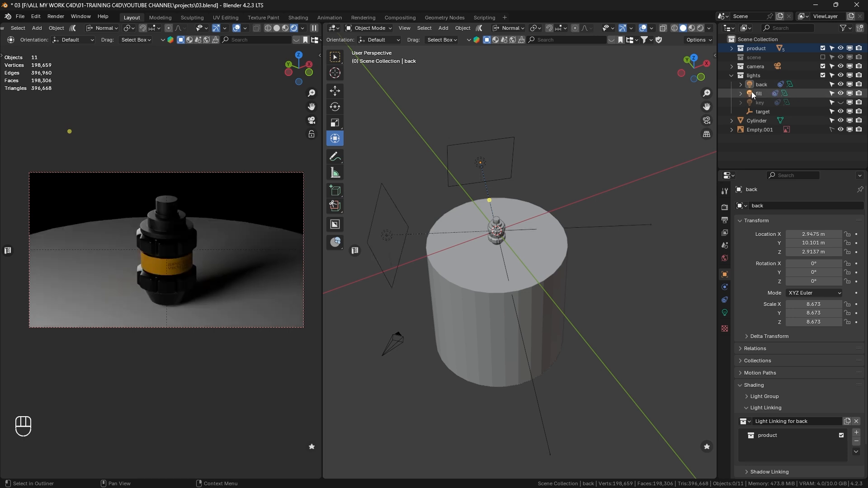
pyautogui.click(758, 93)
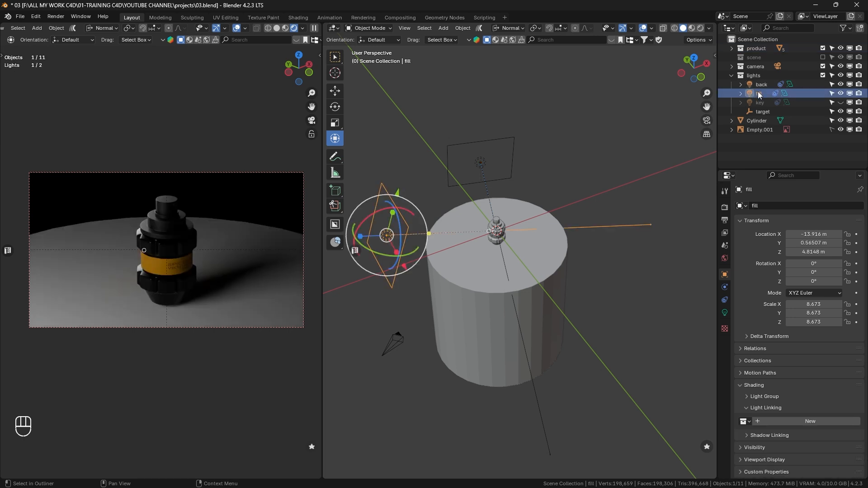
pyautogui.click(792, 423)
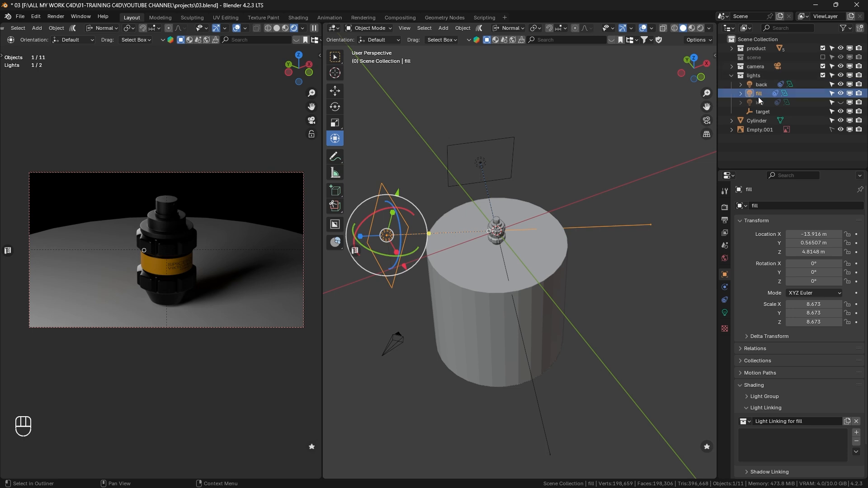
pyautogui.moveTo(754, 49); pyautogui.dragTo(793, 429)
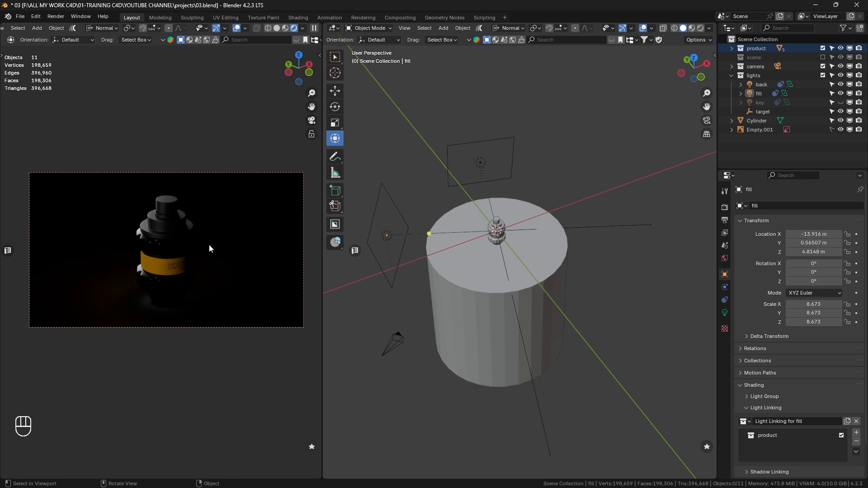
# Show the key light again and give it a new light linking collection containing the product collection
pyautogui.click(543, 259)
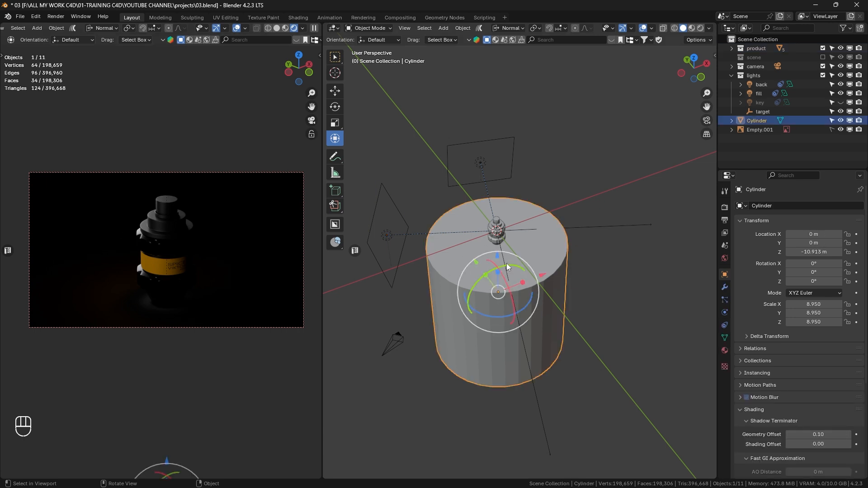
pyautogui.click(841, 102)
pyautogui.click(765, 102)
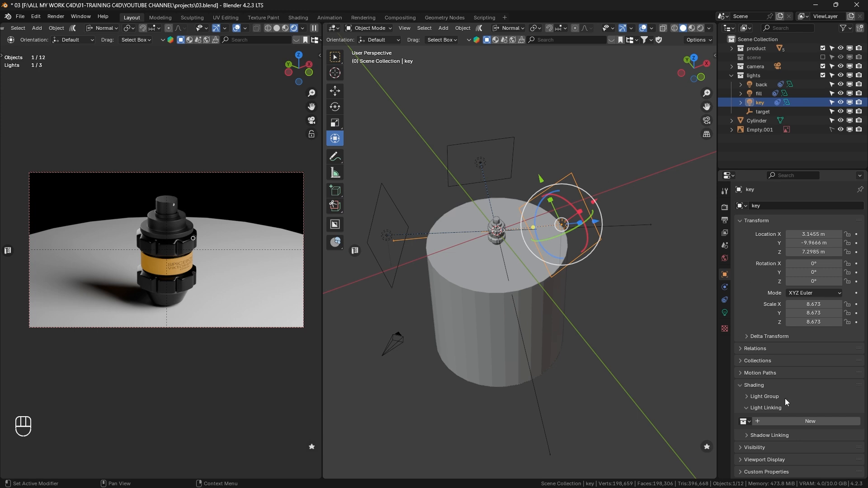
pyautogui.click(796, 421)
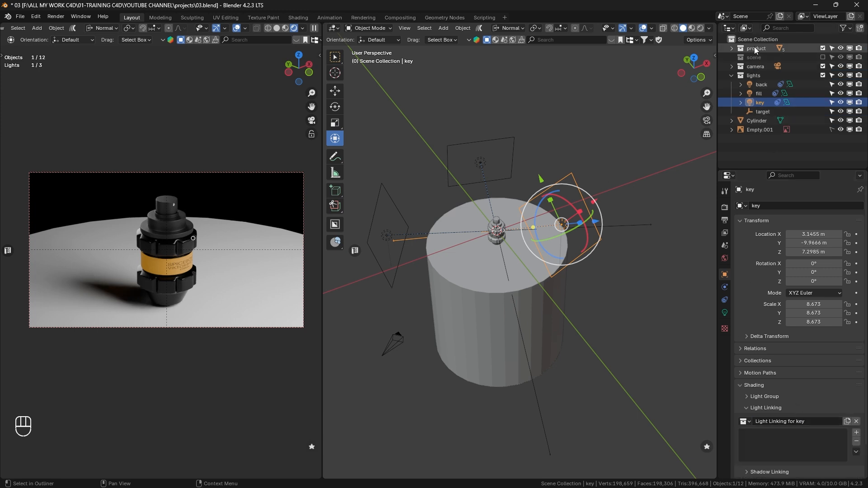
pyautogui.moveTo(756, 49); pyautogui.dragTo(796, 436)
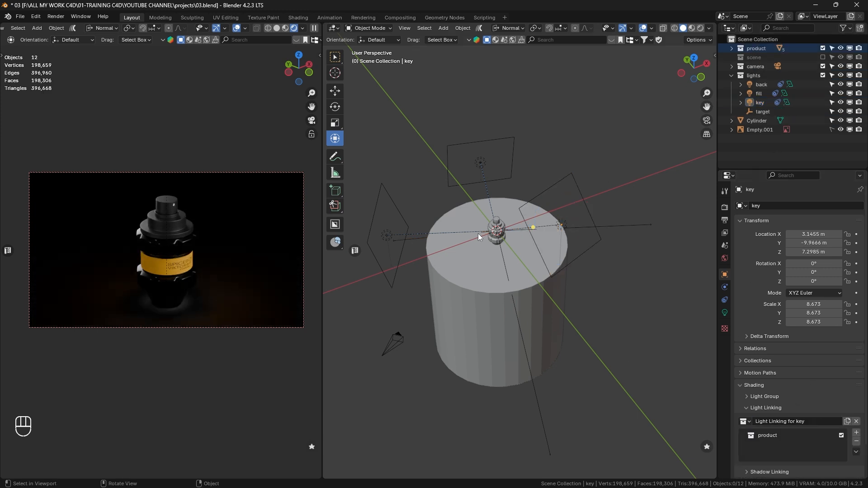
# Add a spot light to the scene and move it along the X axis to about 7.26 m
pyautogui.scroll(3, 480, 236)
pyautogui.moveTo(479, 236); pyautogui.dragTo(509, 207, button='middle')
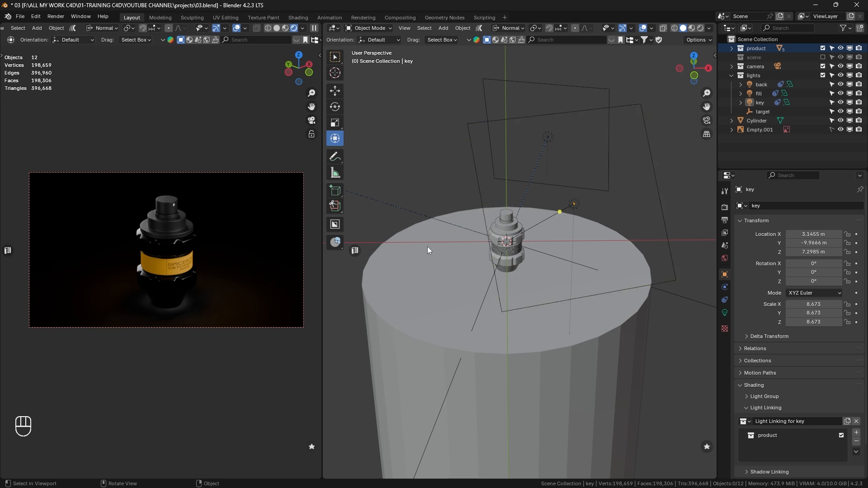
pyautogui.moveTo(428, 247); pyautogui.dragTo(459, 269, button='middle')
pyautogui.scroll(-2, 529, 236)
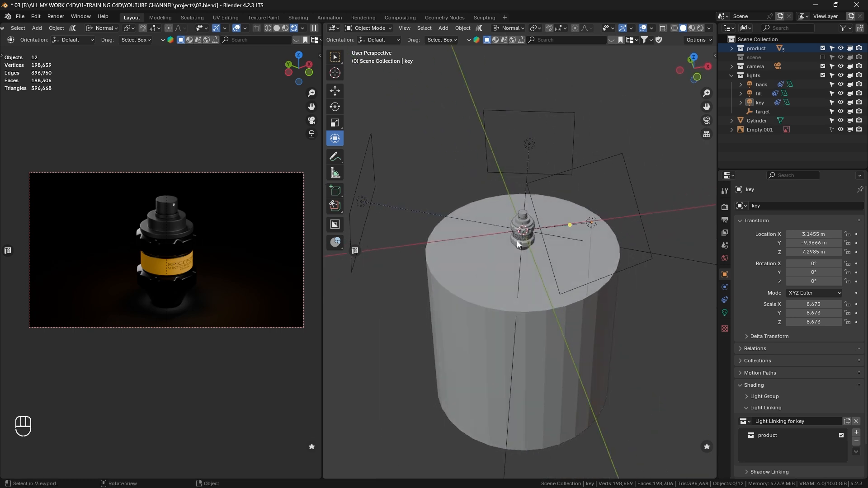
pyautogui.scroll(4, 517, 240)
pyautogui.scroll(-3, 516, 241)
pyautogui.moveTo(514, 245); pyautogui.dragTo(466, 241, button='middle')
pyautogui.keyDown('shift'); pyautogui.moveTo(626, 257); pyautogui.dragTo(565, 273, button='middle'); pyautogui.keyUp('shift')
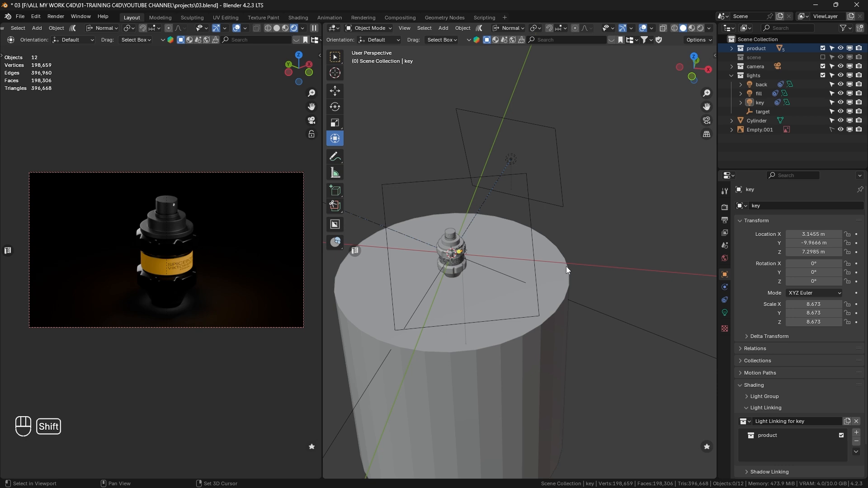
pyautogui.hotkey('shift', 'a')
pyautogui.moveTo(543, 254)
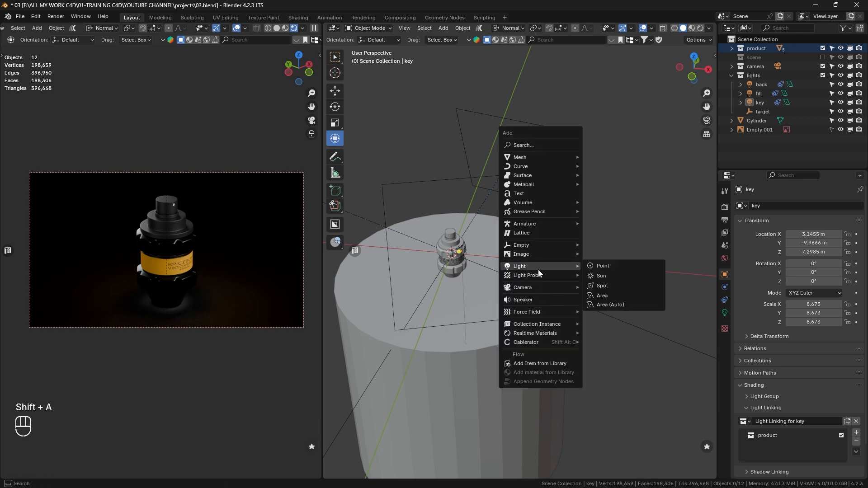
pyautogui.hotkey('shift', 'a')
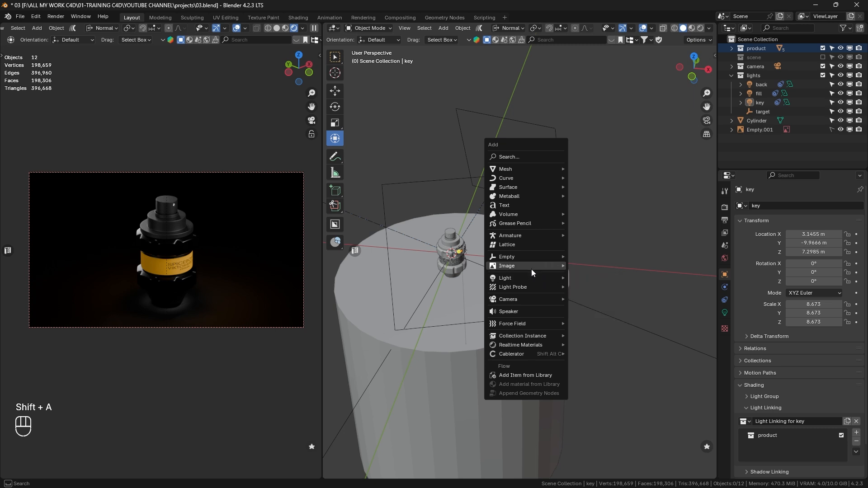
pyautogui.moveTo(527, 279)
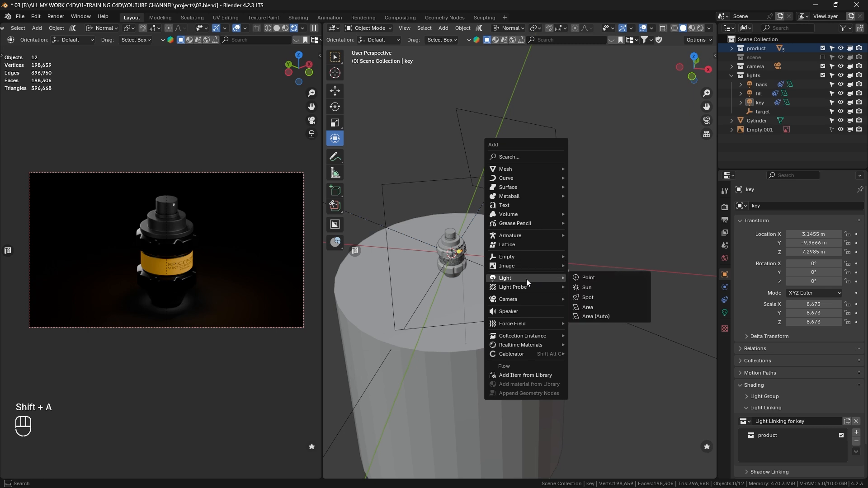
pyautogui.click(610, 300)
pyautogui.moveTo(554, 281); pyautogui.dragTo(525, 271, button='middle')
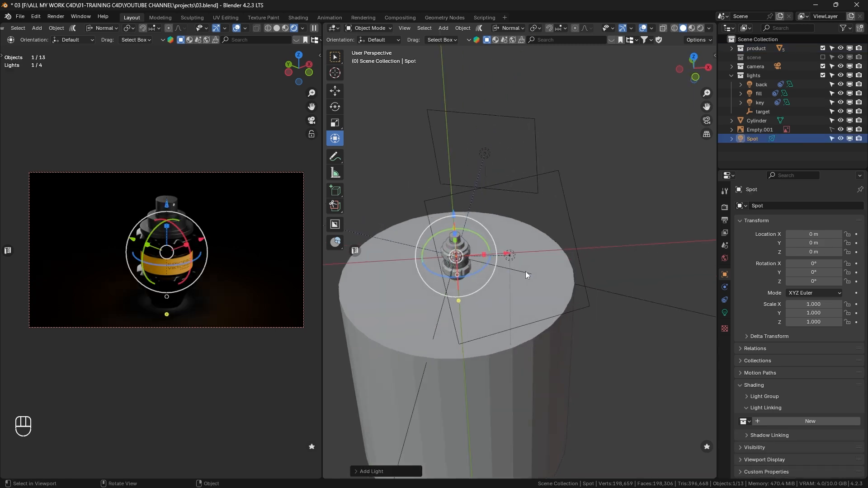
pyautogui.moveTo(509, 255); pyautogui.dragTo(606, 246)
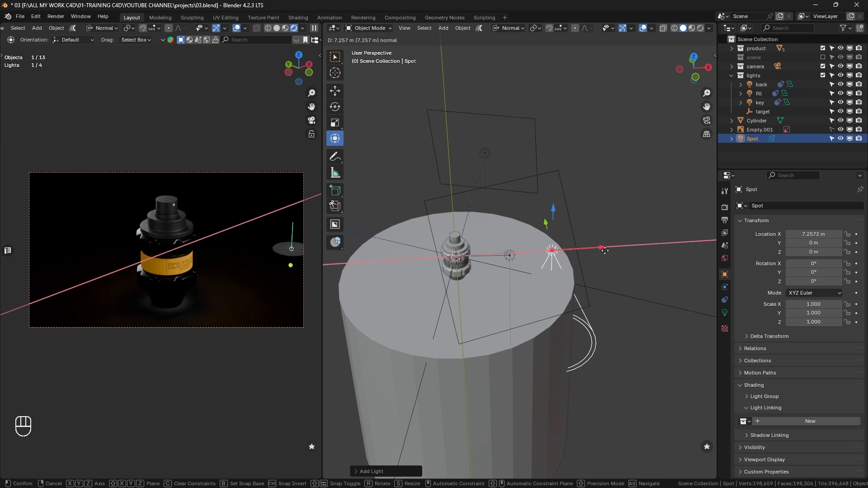
# Put the spot light into the lights collection and give it a Track To constraint aimed at the target empty
pyautogui.moveTo(748, 139); pyautogui.dragTo(755, 78)
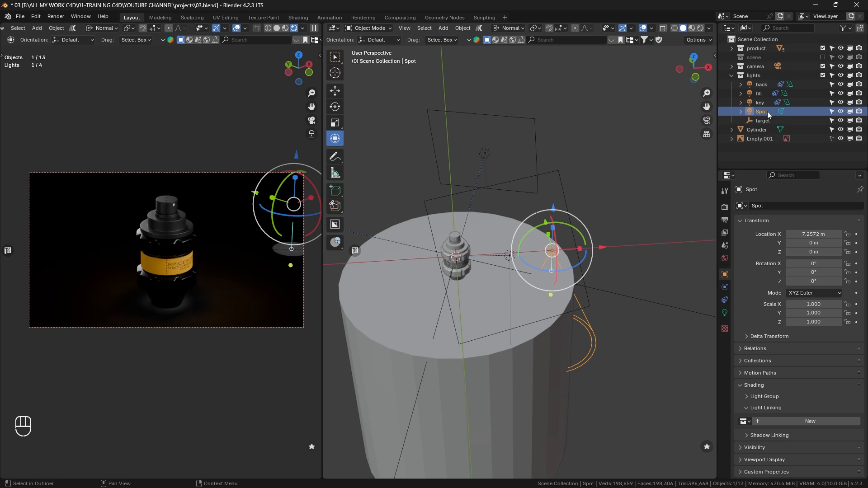
pyautogui.click(725, 301)
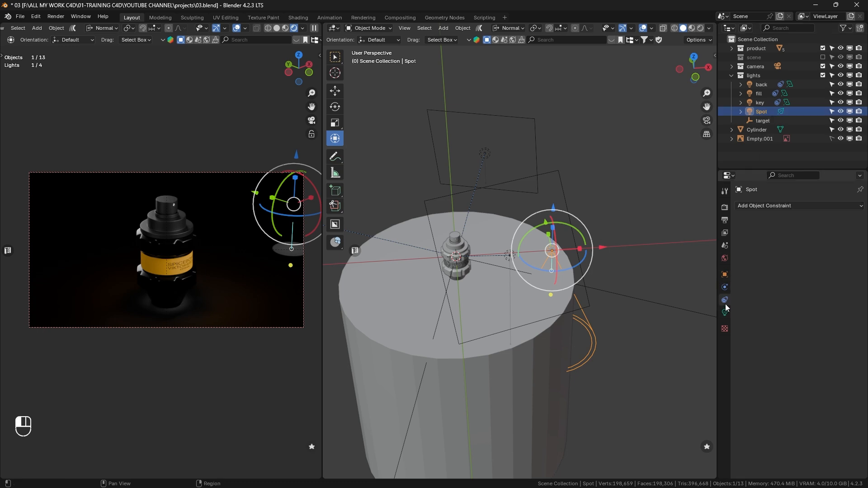
pyautogui.click(797, 210)
pyautogui.click(772, 270)
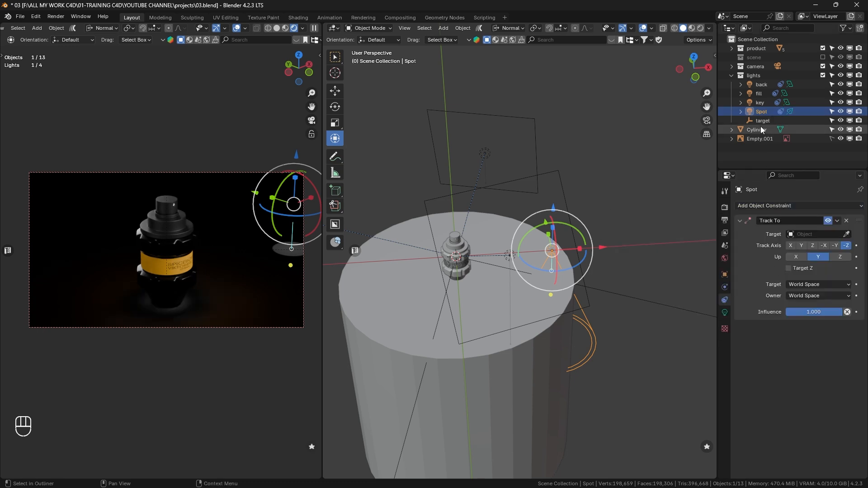
pyautogui.moveTo(762, 122); pyautogui.dragTo(798, 234)
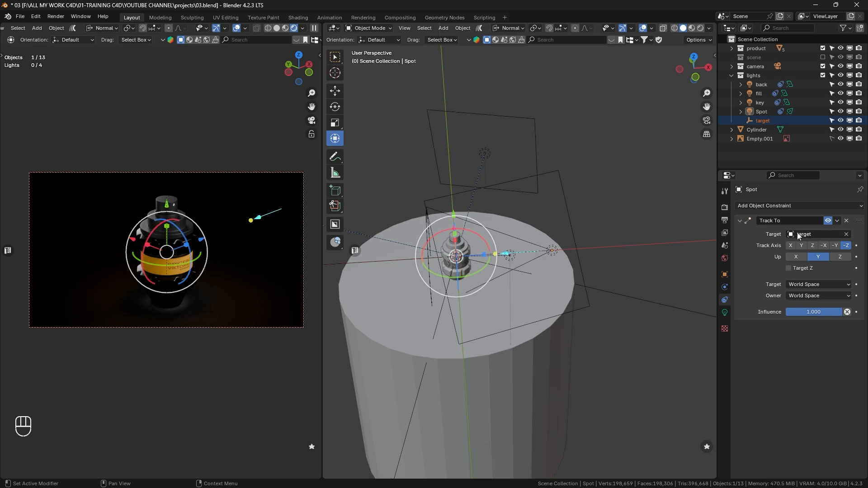
pyautogui.click(779, 113)
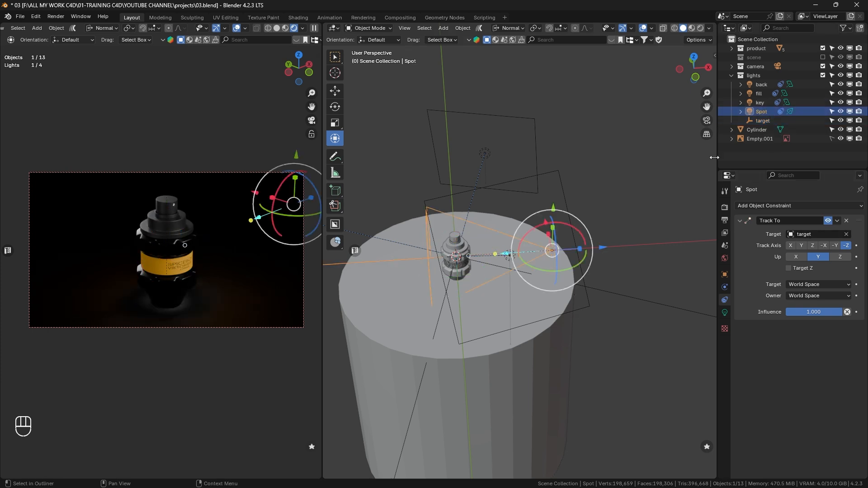
# Raise the spot light well above the podium and set its power to 2000 W
pyautogui.moveTo(569, 234); pyautogui.dragTo(606, 194, button='middle')
pyautogui.moveTo(577, 192); pyautogui.dragTo(562, 123)
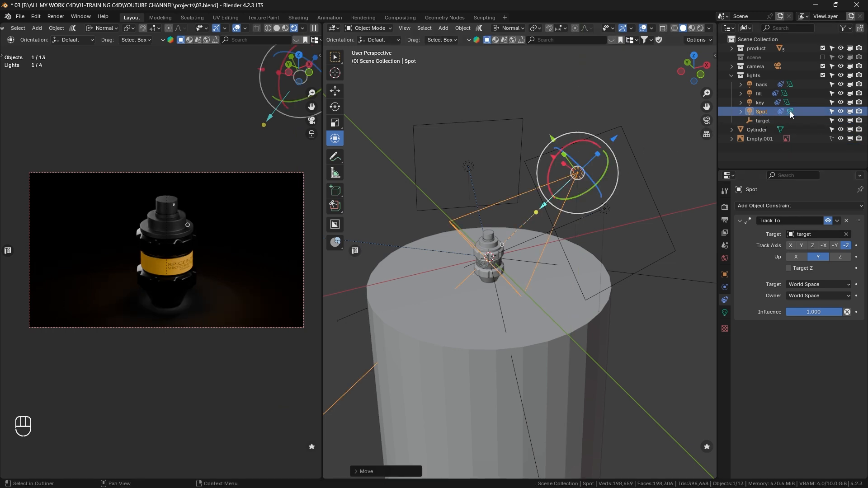
pyautogui.click(725, 312)
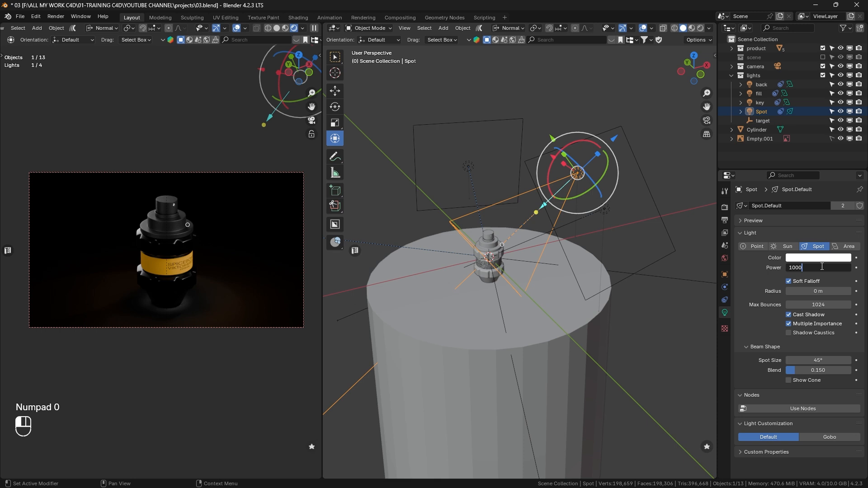
pyautogui.press('Return')
pyautogui.click(826, 268)
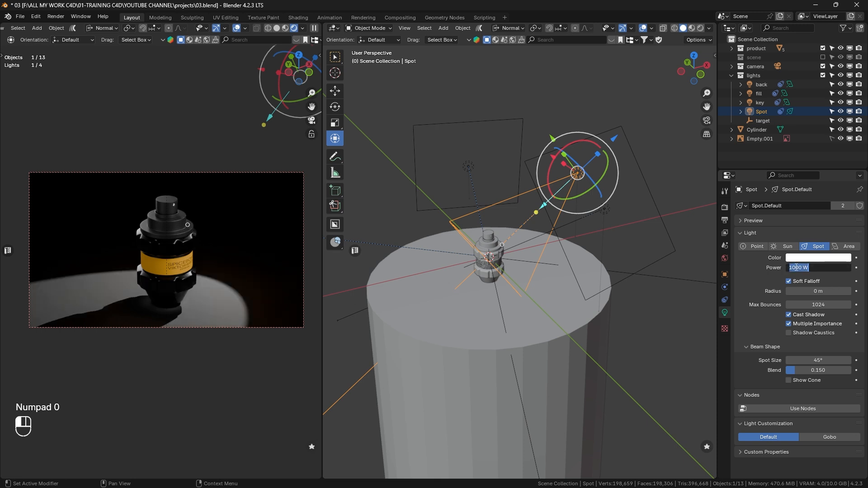
pyautogui.write('2')
pyautogui.press('Return')
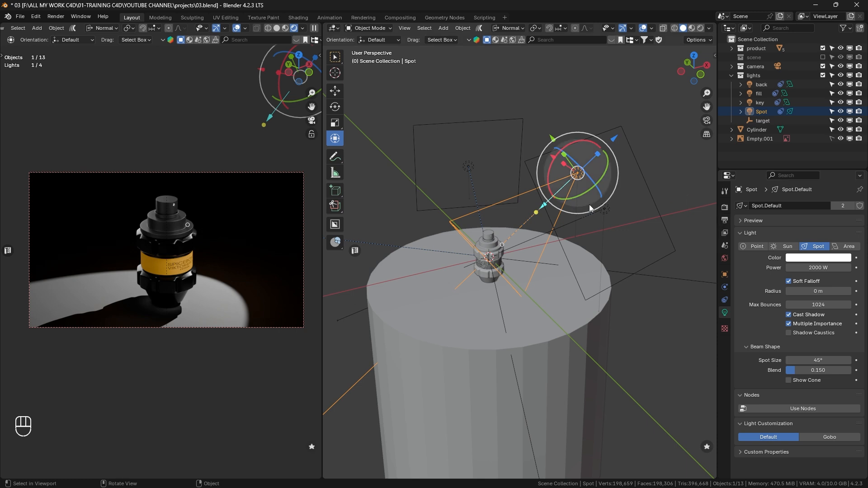
# Lower the key light to about the bottle's height beside the podium and set its power to 4000 W
pyautogui.click(655, 209)
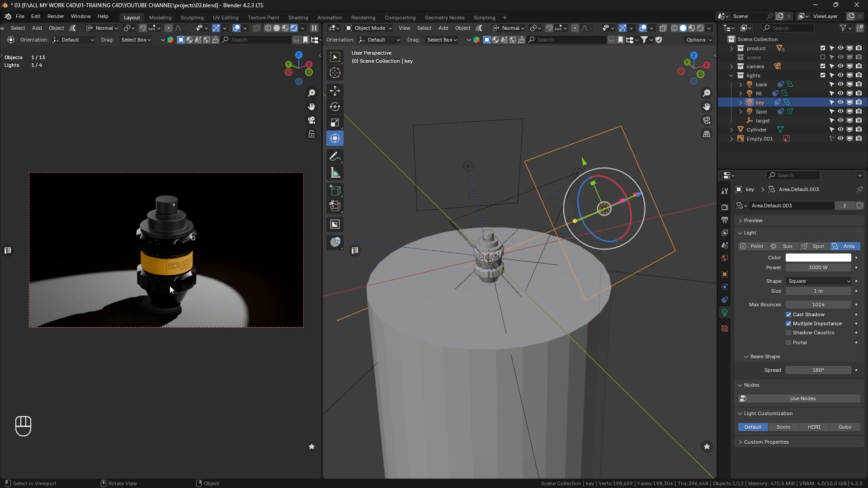
pyautogui.scroll(6, 170, 286)
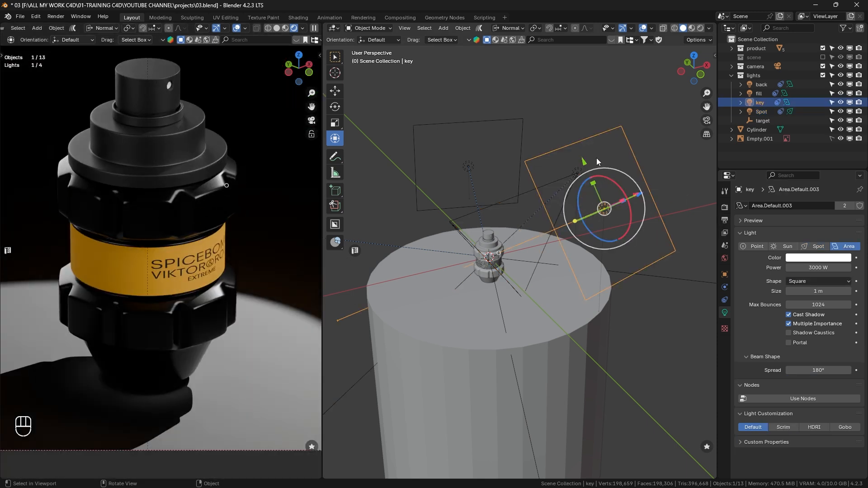
pyautogui.moveTo(596, 158); pyautogui.dragTo(600, 265)
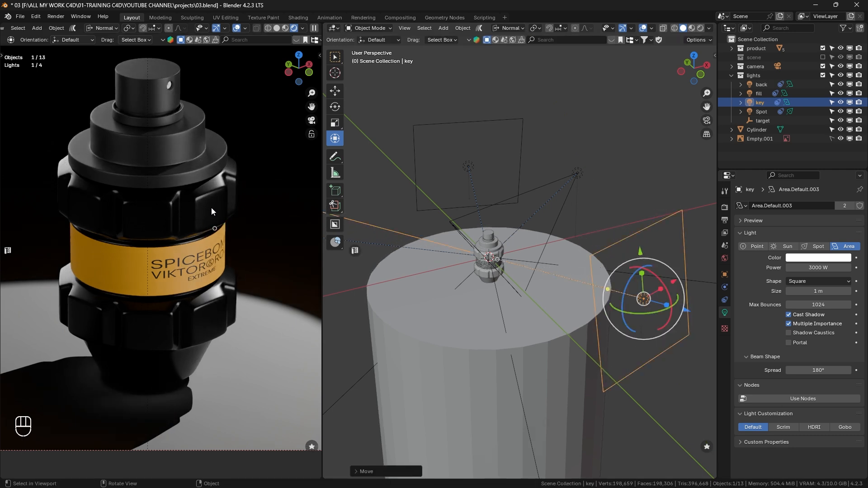
pyautogui.click(795, 268)
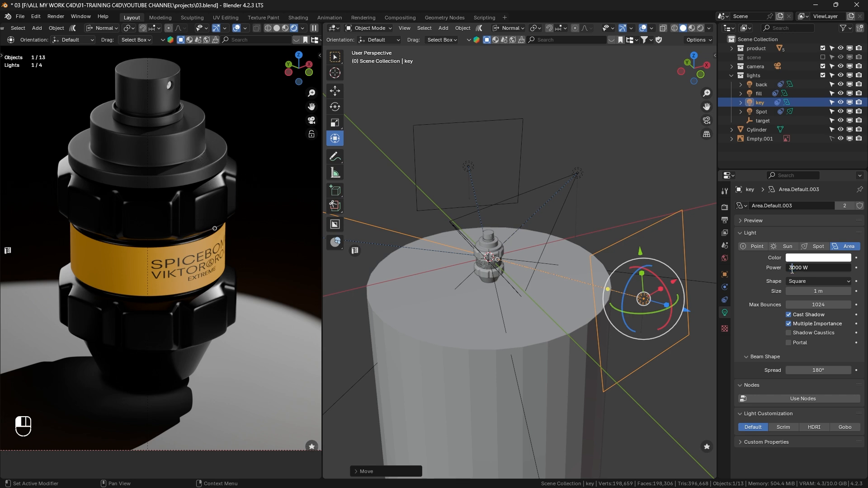
pyautogui.write('4')
pyautogui.press('Return')
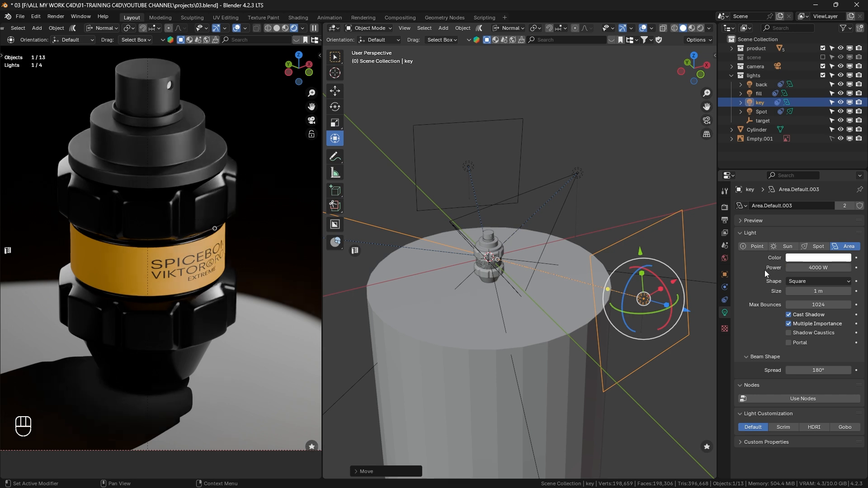
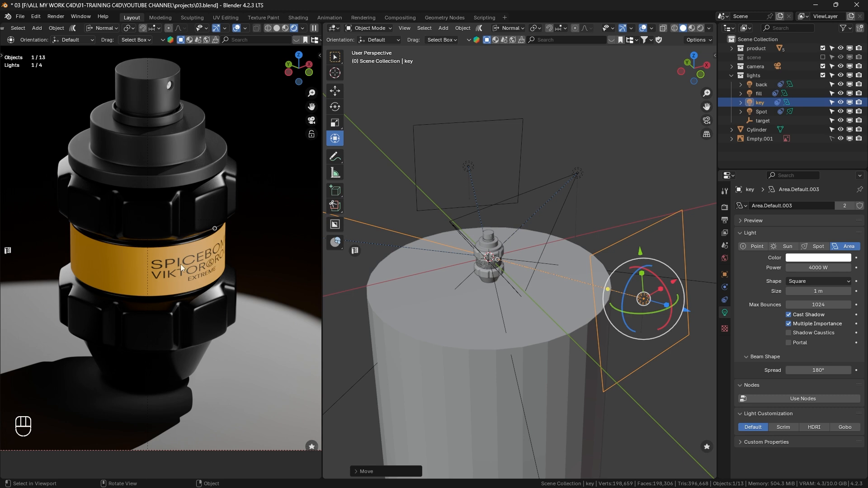
# Open the bottle label's material in a Shader Editor split off below the 3D viewport and raise its Metallic to the maximum
pyautogui.click(124, 261)
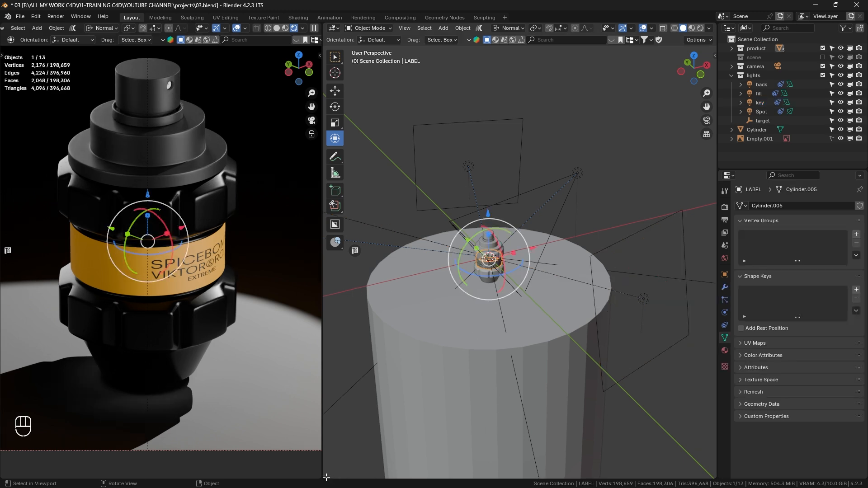
pyautogui.moveTo(326, 477); pyautogui.dragTo(338, 300)
pyautogui.click(335, 299)
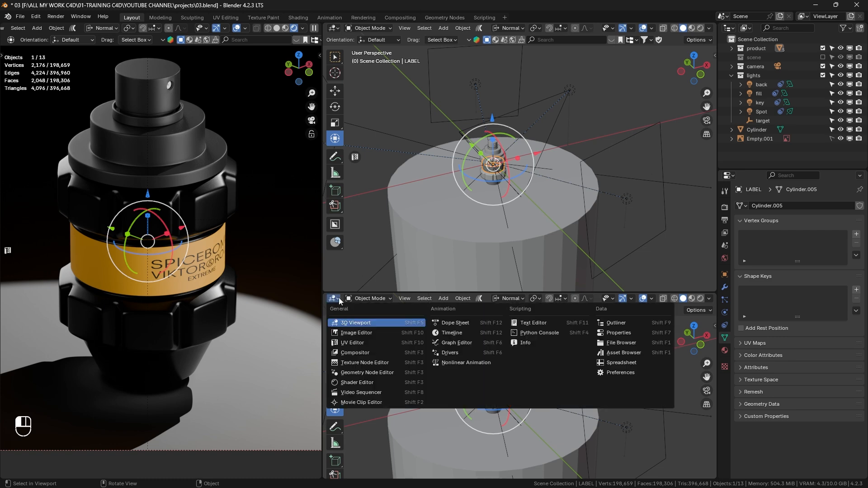
pyautogui.click(360, 386)
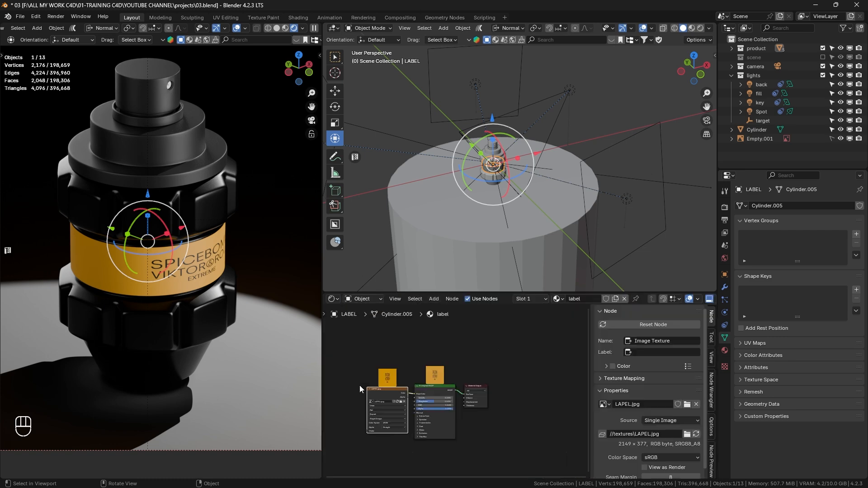
pyautogui.scroll(4, 475, 366)
pyautogui.scroll(5, 500, 364)
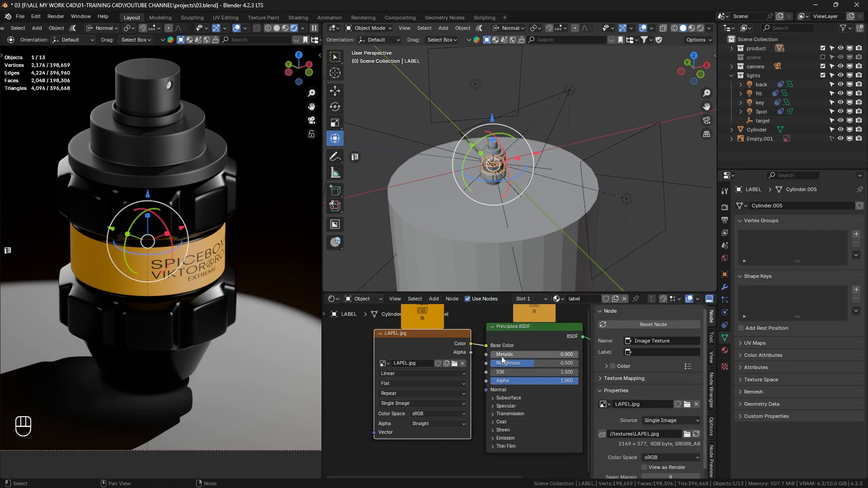
pyautogui.moveTo(497, 360); pyautogui.dragTo(588, 360)
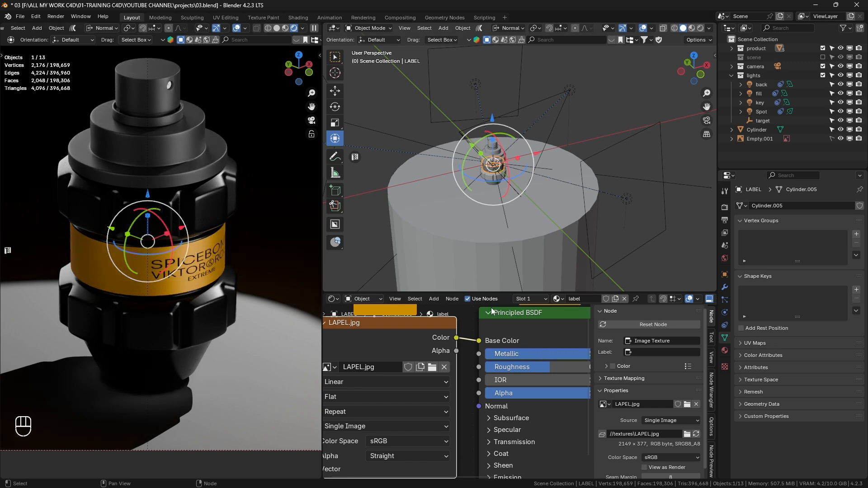
# Shrink the Shader Editor area down to its header and bring the whole bottle back into the camera view
pyautogui.rightClick(505, 298)
pyautogui.moveTo(398, 297); pyautogui.dragTo(398, 468)
pyautogui.press('KP_0')
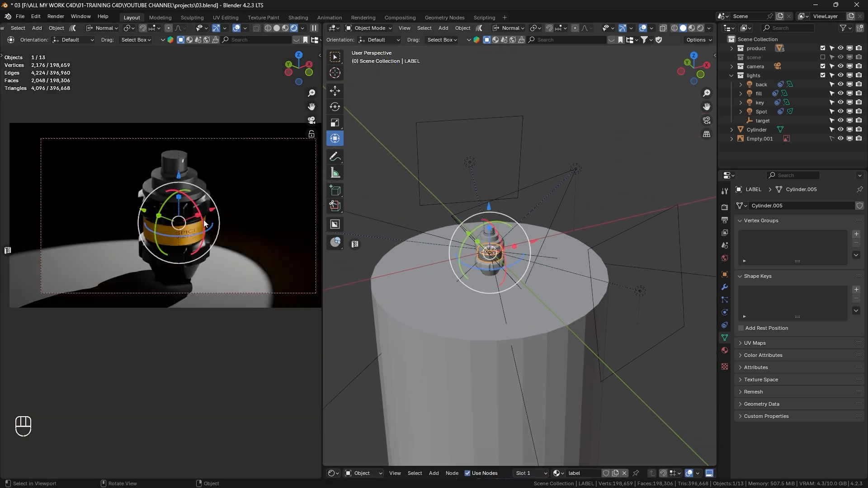
# Edit the cylinder podium's mesh and extrude its top face in place, scaling it inward to about 0.965 for a narrow rim
pyautogui.click(542, 339)
pyautogui.scroll(4, 538, 326)
pyautogui.scroll(-5, 534, 324)
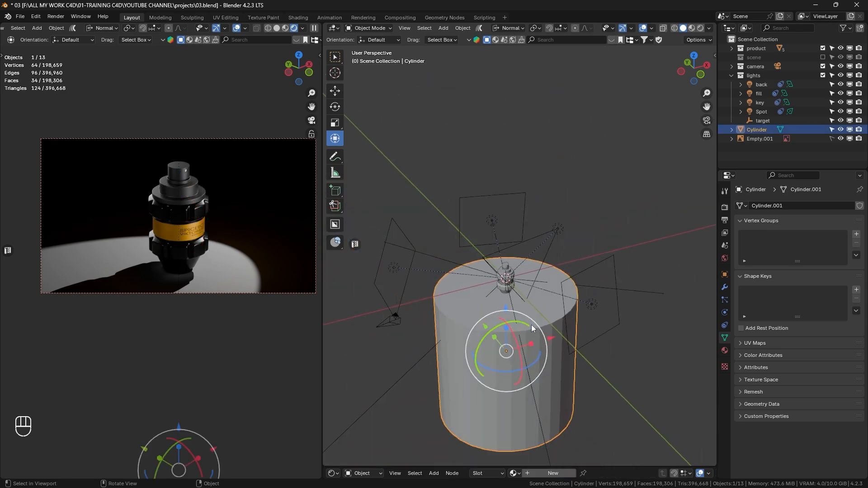
pyautogui.press('Tab')
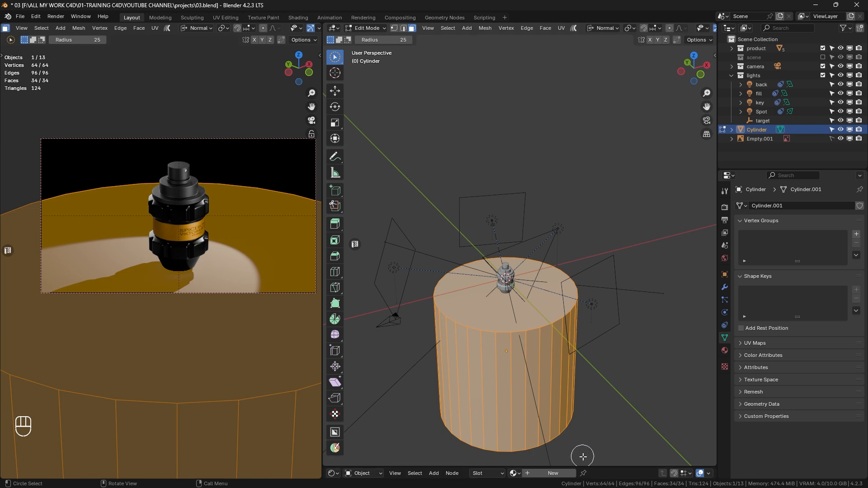
pyautogui.moveTo(590, 467); pyautogui.dragTo(591, 426)
pyautogui.scroll(4, 524, 301)
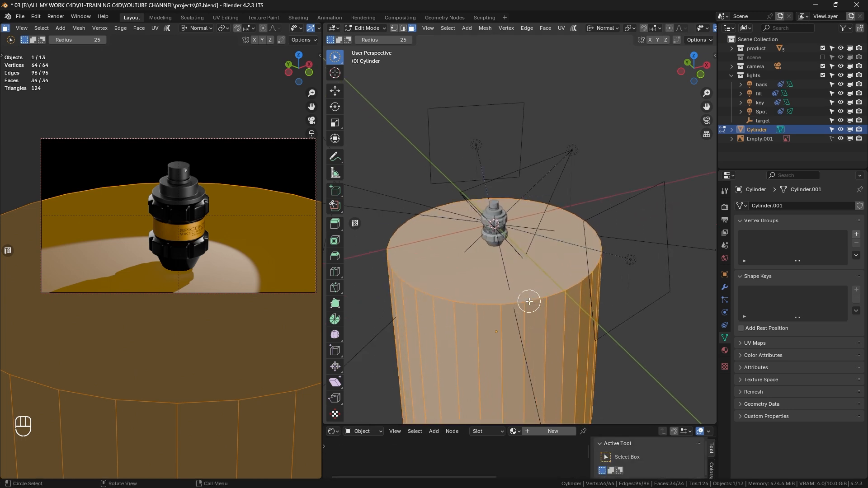
pyautogui.scroll(2, 538, 285)
pyautogui.click(520, 261)
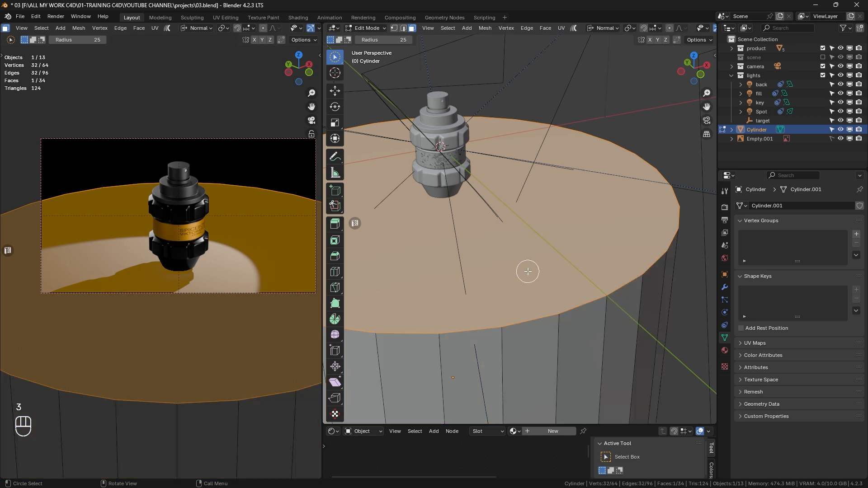
pyautogui.press('e')
pyautogui.press('s')
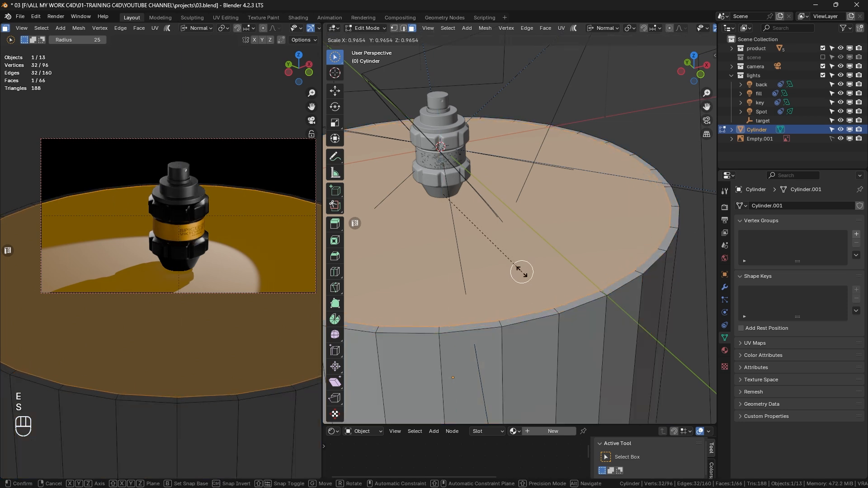
pyautogui.click(522, 271)
# Extrude the podium's inner top face again and scale it inward to form a second, wider ring
pyautogui.press('e')
pyautogui.press('s')
pyautogui.click(567, 269)
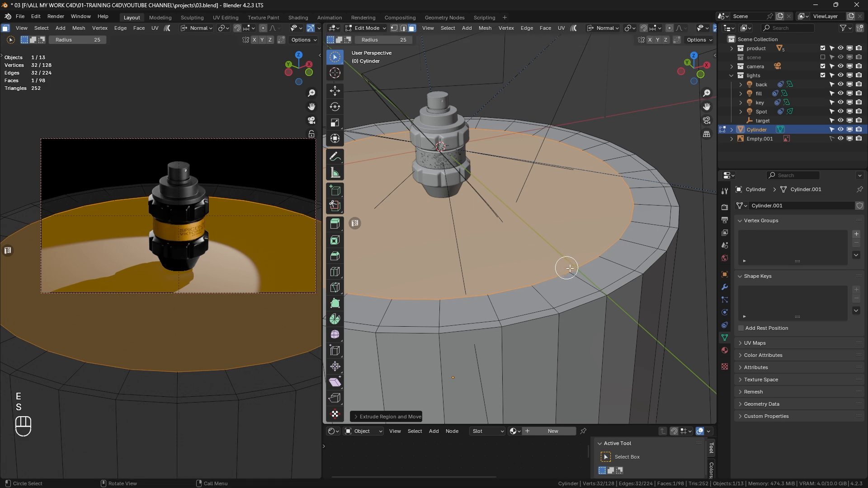
# Extrude the podium's inner top face twice more in place, scaling inward each time to leave a small central disc under the bottle
pyautogui.press('e')
pyautogui.press('s')
pyautogui.click(533, 260)
pyautogui.press('e')
pyautogui.press('s')
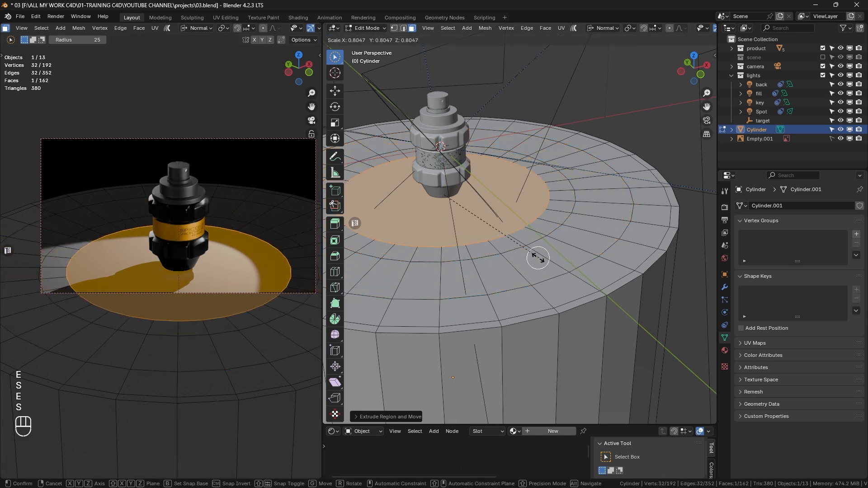
pyautogui.click(493, 247)
# Add a loop cut around the podium's side wall and slide it up close beneath the top rim
pyautogui.moveTo(562, 310); pyautogui.dragTo(558, 336, button='middle')
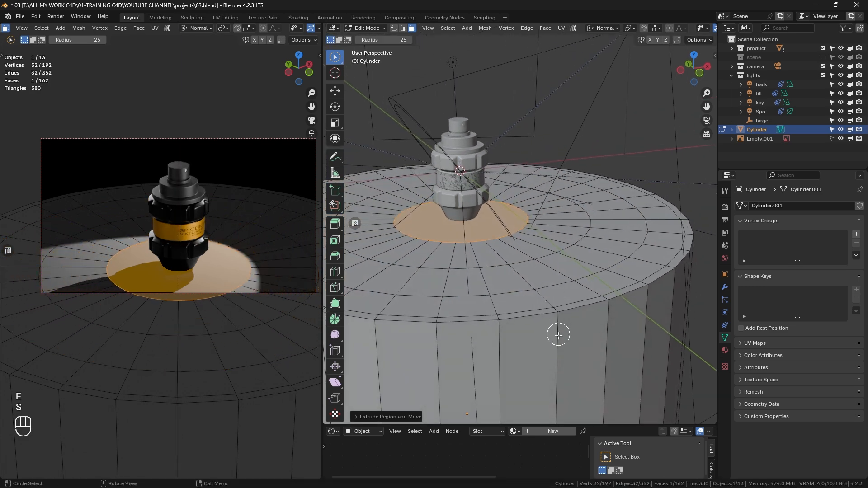
pyautogui.scroll(-4, 559, 336)
pyautogui.hotkey('ctrl', 'r')
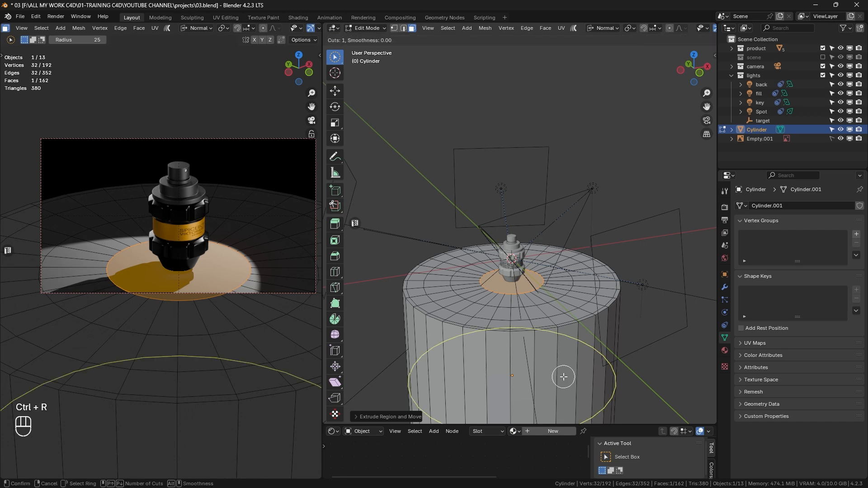
pyautogui.click(564, 375)
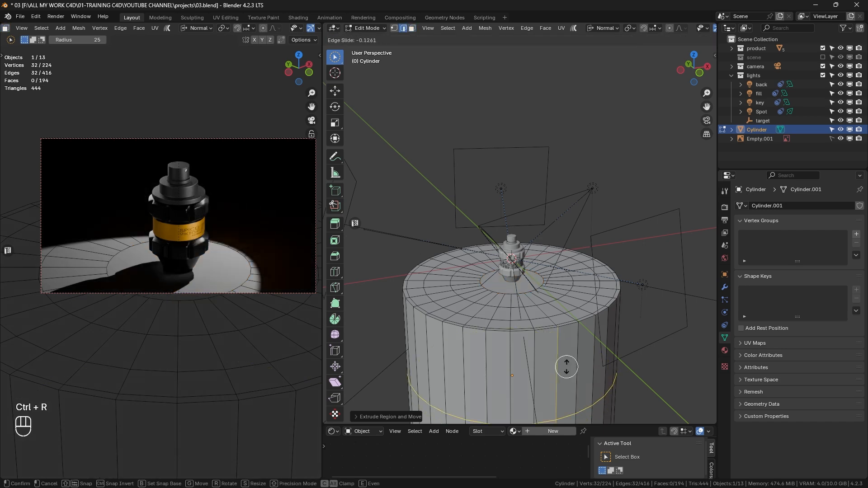
pyautogui.click(547, 285)
pyautogui.scroll(3, 558, 332)
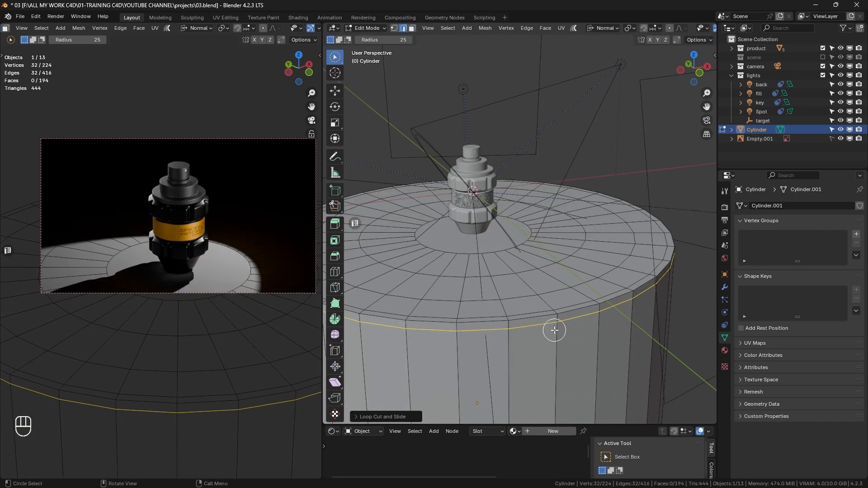
# Add seven evenly spaced loop cuts around the podium's side wall, with a slide factor of 0, and return to Object Mode
pyautogui.scroll(-6, 555, 330)
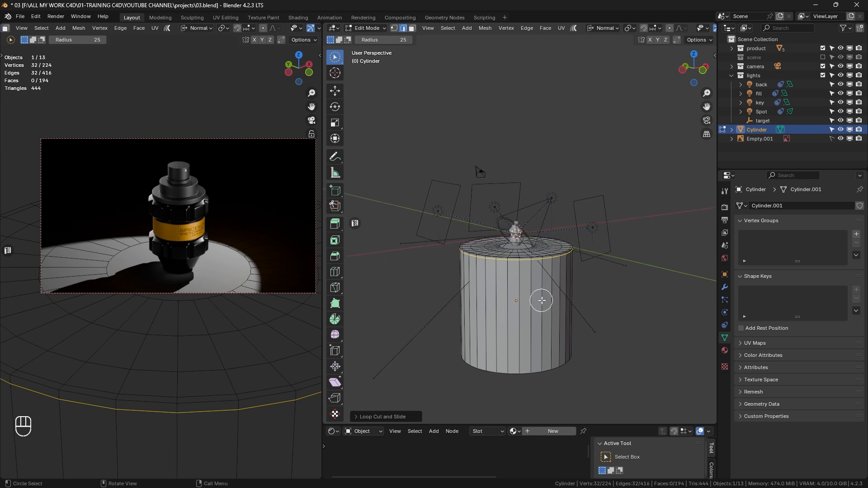
pyautogui.press('ctrl')
pyautogui.hotkey('ctrl', 'r')
pyautogui.click(544, 307)
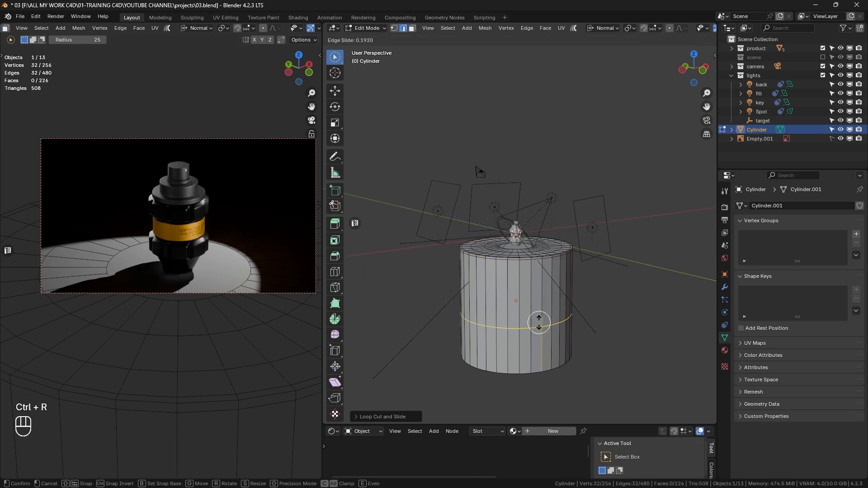
pyautogui.press('Escape')
pyautogui.click(374, 417)
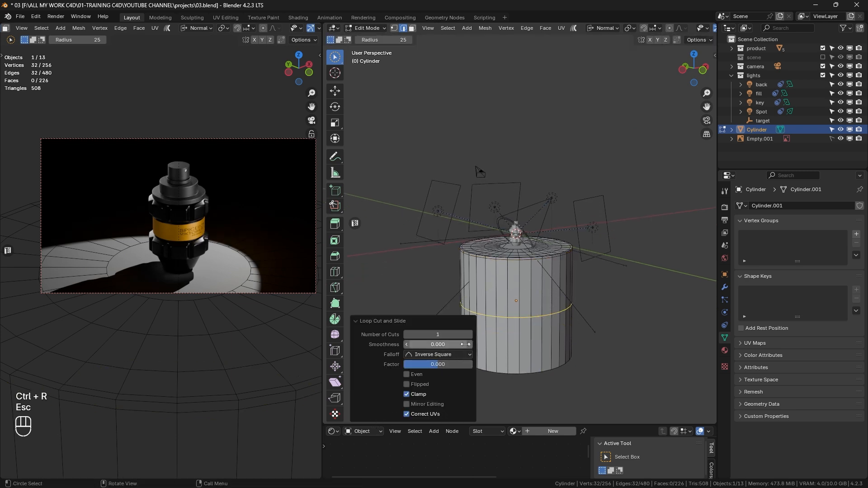
pyautogui.click(470, 335)
pyautogui.click(470, 335)
pyautogui.click(470, 335)
pyautogui.click(470, 335)
pyautogui.click(470, 335)
pyautogui.click(471, 334)
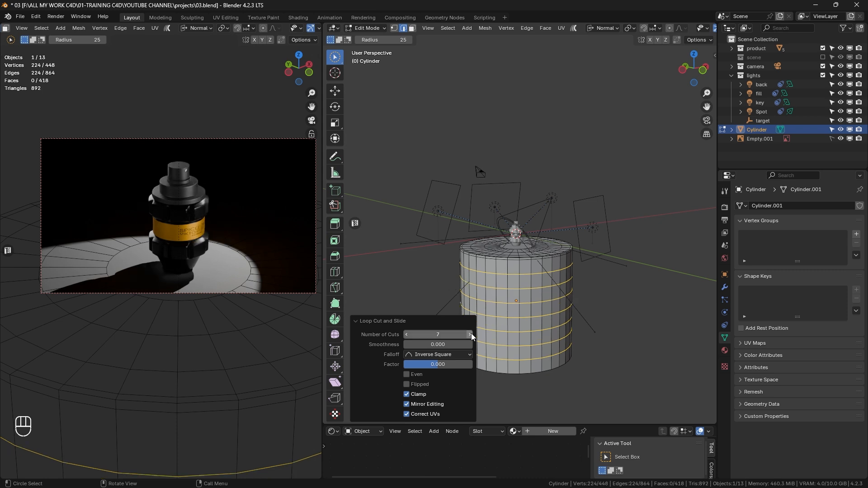
pyautogui.press('Tab')
# Add a Subdivision Surface modifier to the podium and set its viewport level to 2
pyautogui.scroll(5, 544, 291)
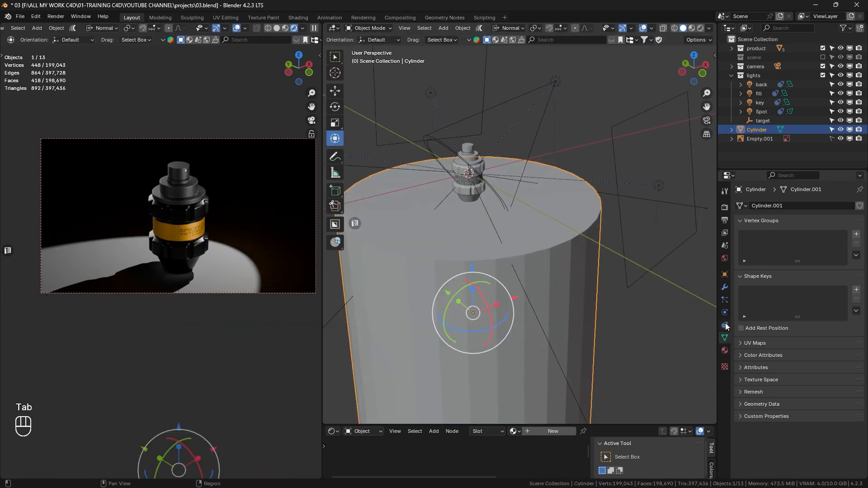
pyautogui.click(725, 287)
pyautogui.click(809, 208)
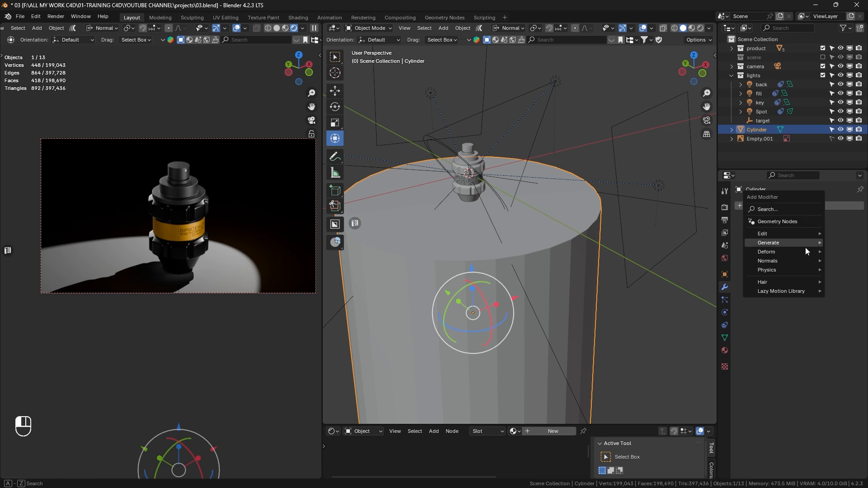
pyautogui.moveTo(798, 244)
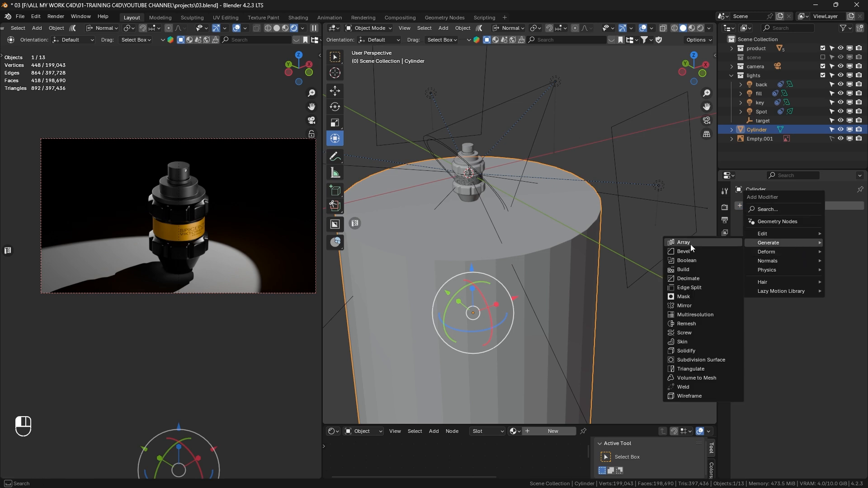
pyautogui.click(690, 360)
pyautogui.click(848, 246)
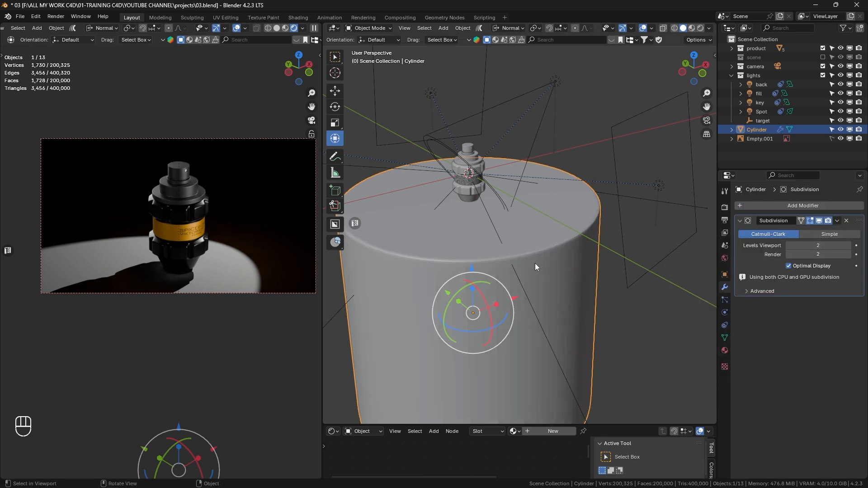
# Apply Shade Auto Smooth to the podium with a 30° angle
pyautogui.rightClick(547, 243)
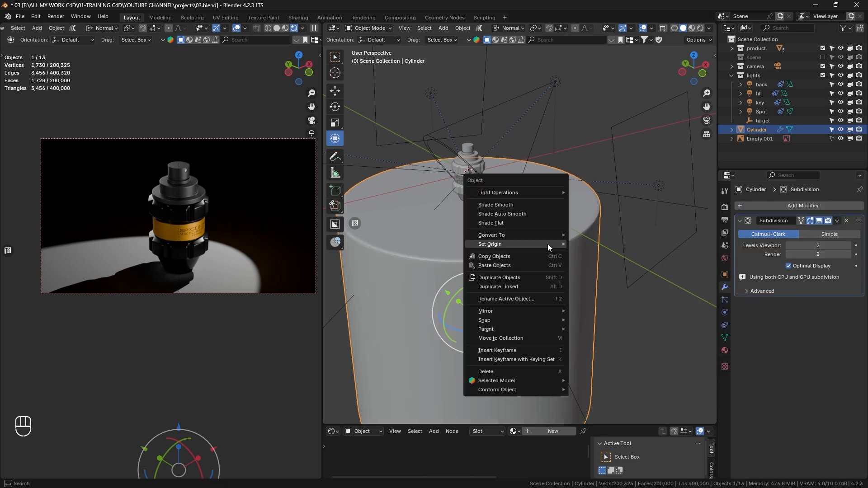
pyautogui.click(551, 215)
pyautogui.moveTo(554, 242); pyautogui.dragTo(474, 247, button='middle')
pyautogui.scroll(3, 569, 240)
pyautogui.scroll(-7, 524, 235)
pyautogui.scroll(2, 579, 285)
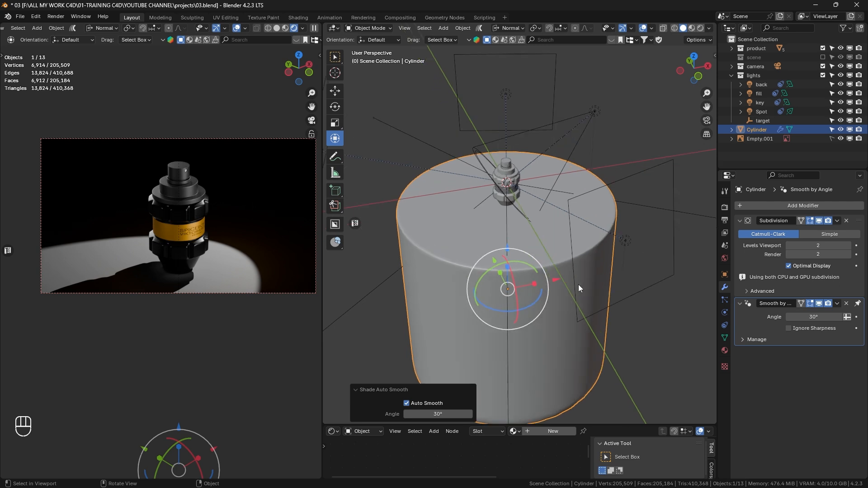
# Create a new material for the podium and set its base color to saturated yellow, hue 0.154 and saturation 1.000
pyautogui.click(725, 350)
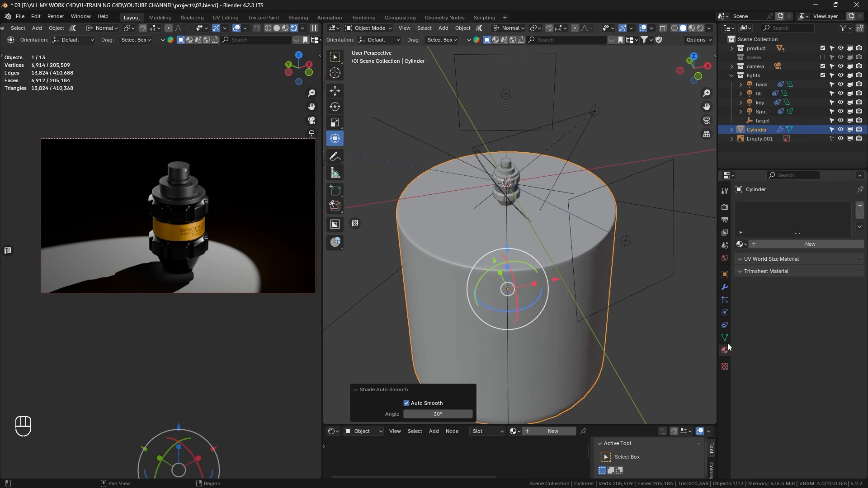
pyautogui.click(805, 244)
pyautogui.click(819, 303)
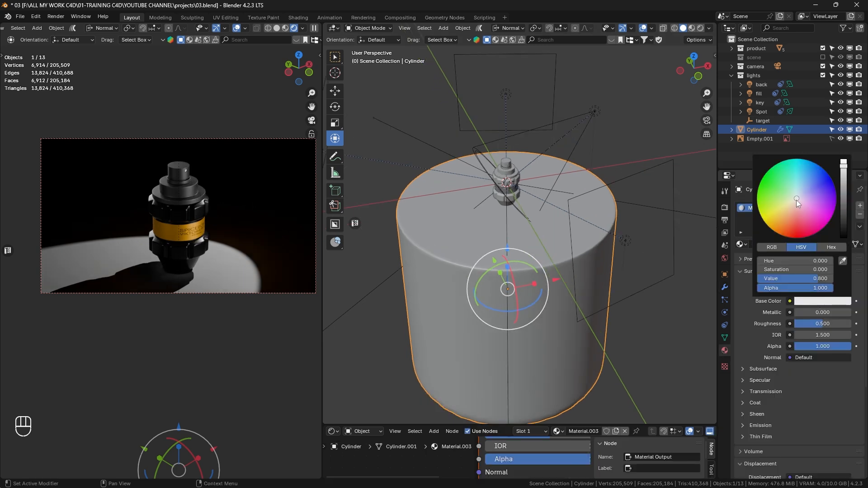
pyautogui.moveTo(796, 200); pyautogui.dragTo(763, 220)
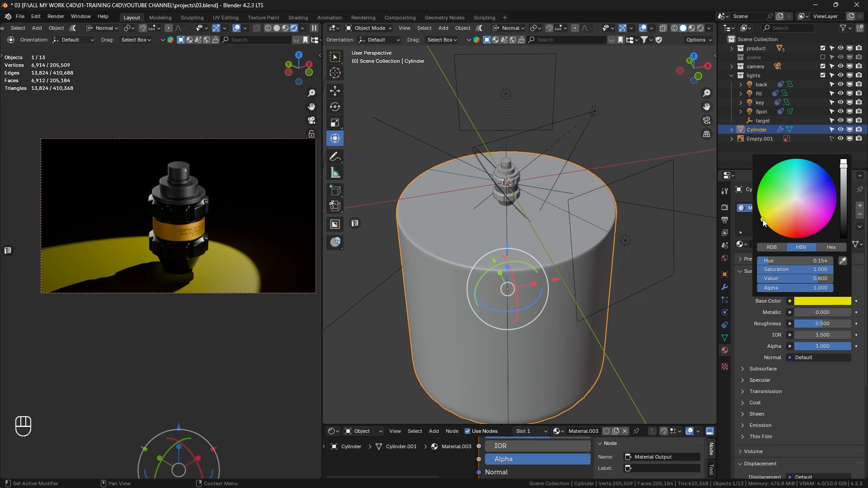
pyautogui.scroll(5, 228, 267)
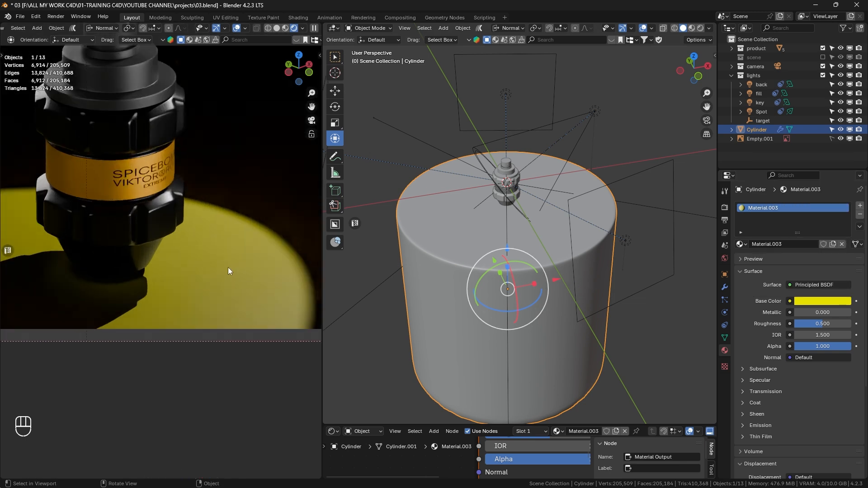
pyautogui.scroll(2, 228, 268)
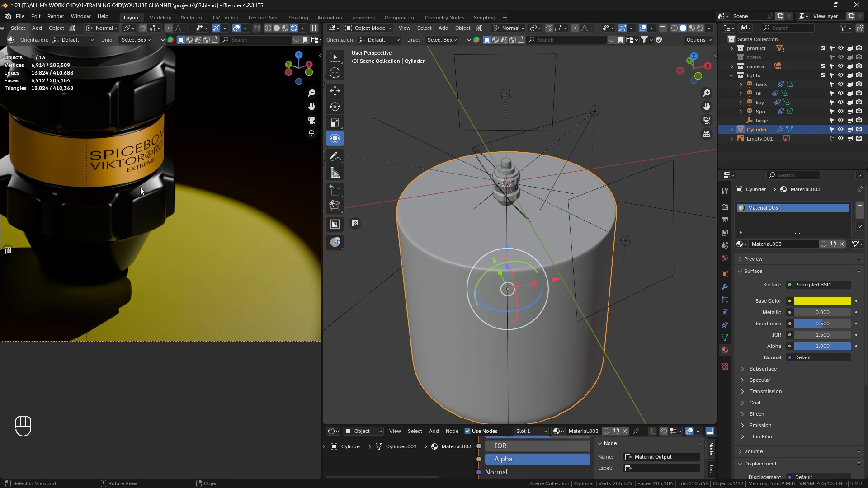
# Raise the podium material's Metallic to 1.000 and inspect its reflections on the bottle in the rendered view
pyautogui.click(596, 110)
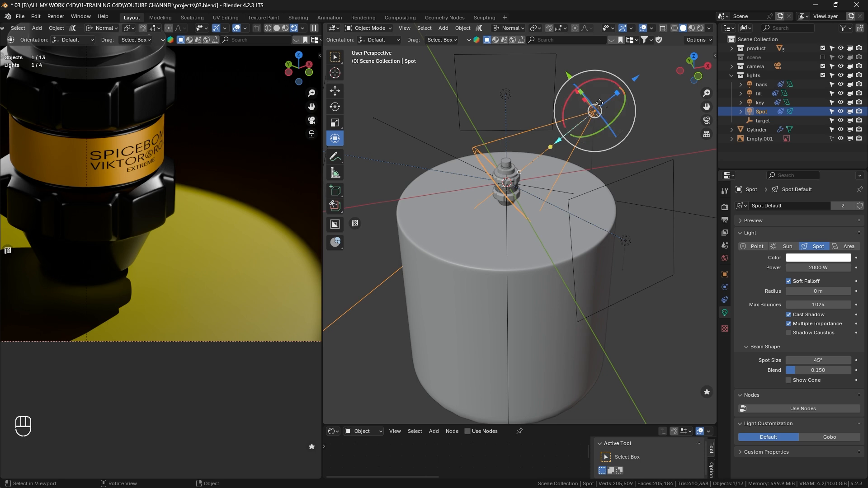
pyautogui.click(485, 269)
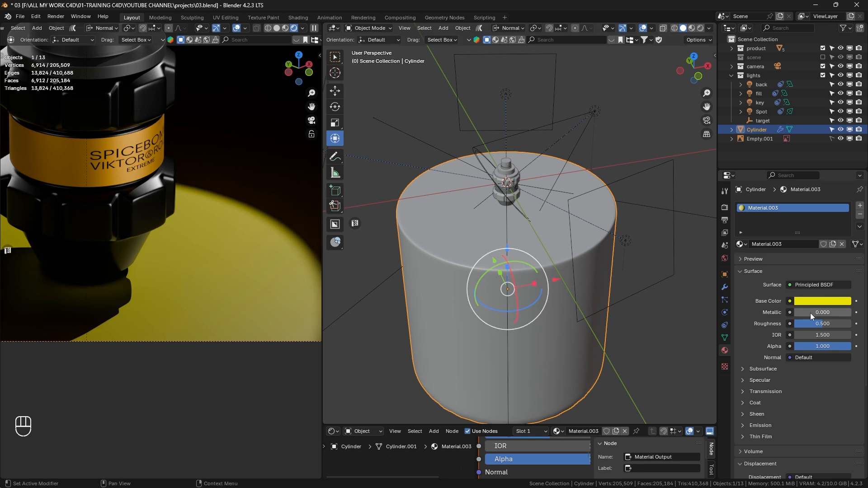
pyautogui.moveTo(811, 313); pyautogui.dragTo(850, 313)
pyautogui.scroll(-3, 176, 240)
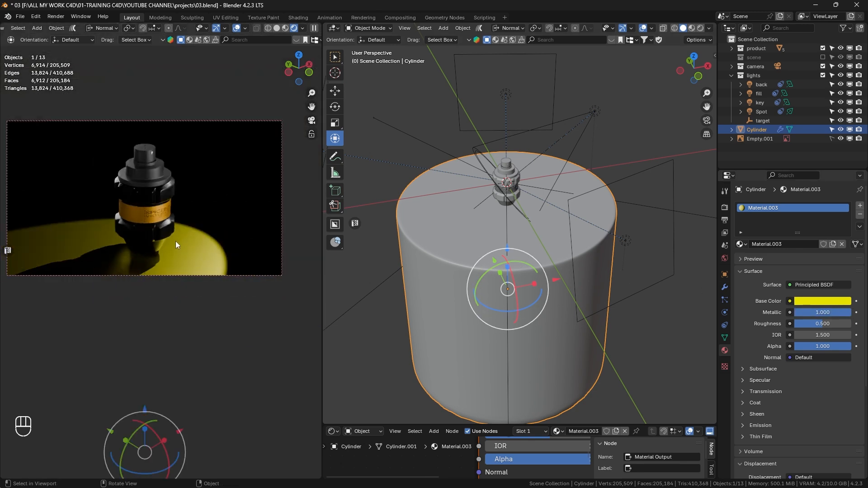
pyautogui.scroll(3, 174, 239)
pyautogui.scroll(3, 117, 177)
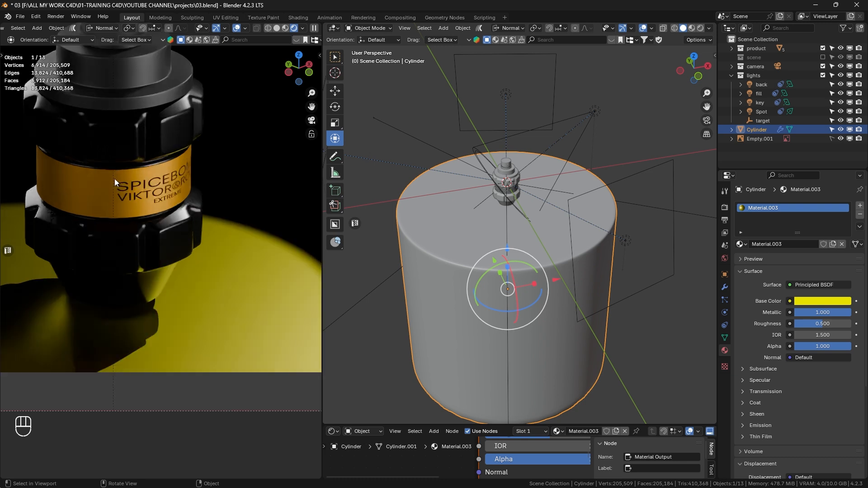
pyautogui.scroll(2, 115, 179)
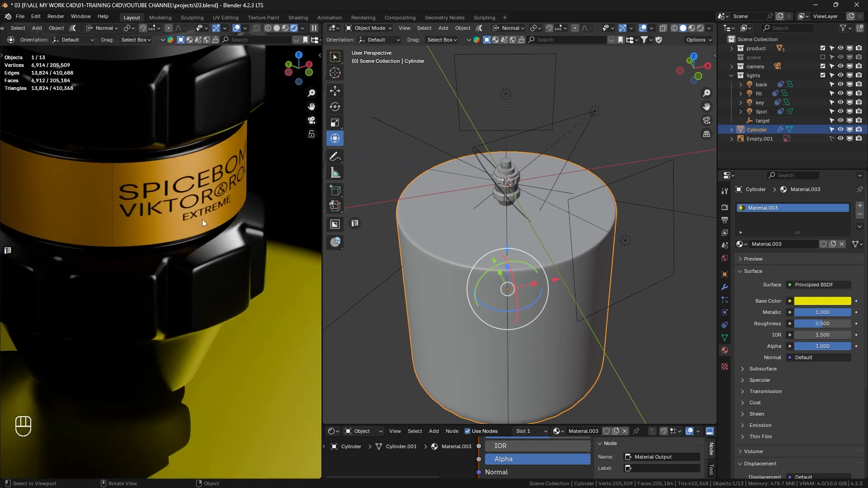
pyautogui.scroll(-5, 213, 240)
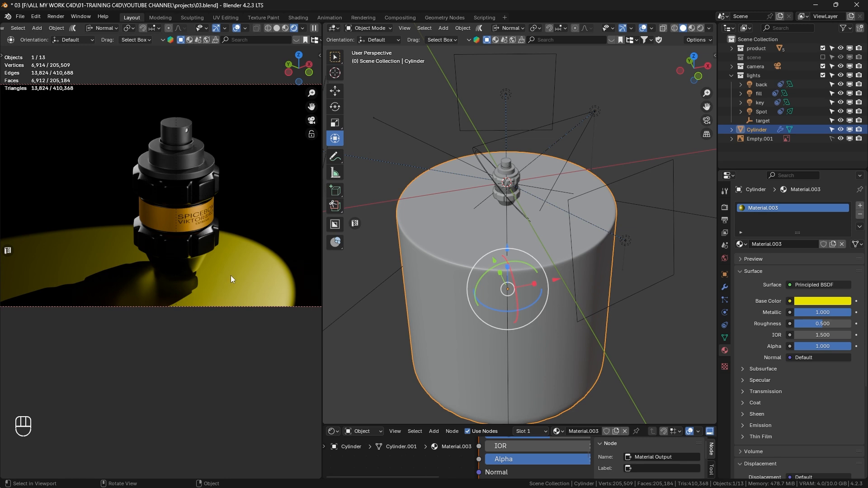
# Add a plane mesh and move it about 17.1 m along Y, behind the podium
pyautogui.scroll(-4, 563, 219)
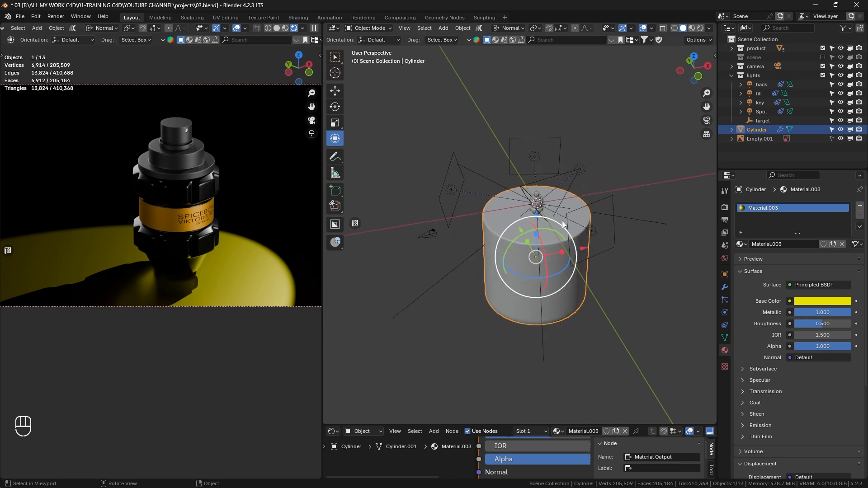
pyautogui.keyDown('shift'); pyautogui.moveTo(595, 224); pyautogui.dragTo(584, 242, button='middle'); pyautogui.keyUp('shift')
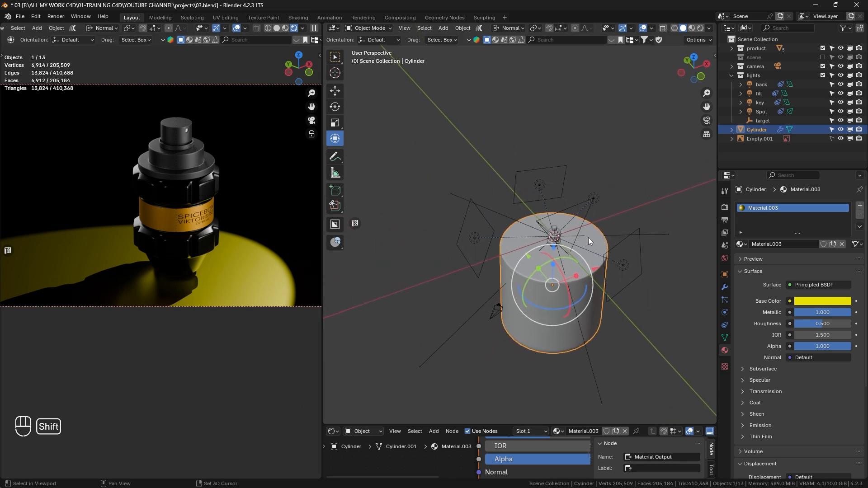
pyautogui.hotkey('shift', 'a')
pyautogui.moveTo(560, 128)
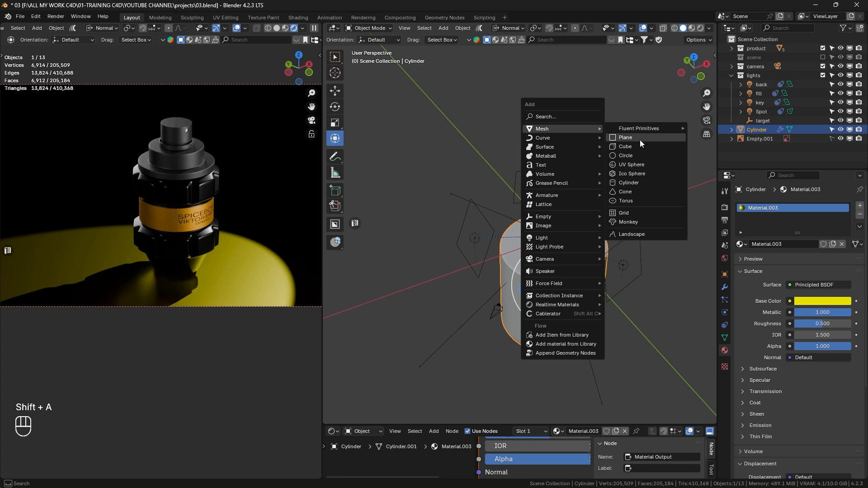
pyautogui.click(639, 139)
pyautogui.moveTo(521, 207); pyautogui.dragTo(523, 208, button='middle')
pyautogui.moveTo(524, 208); pyautogui.dragTo(437, 179)
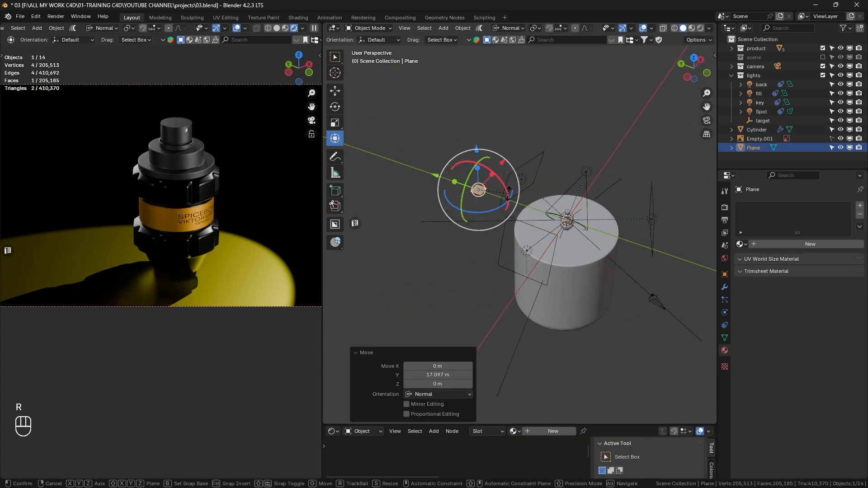
# Rotate the new plane 90° around the X axis so it stands upright
pyautogui.press('r')
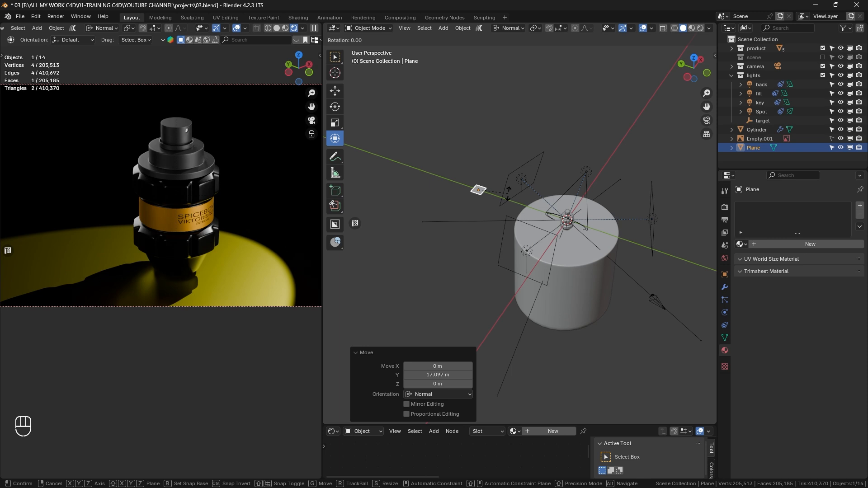
pyautogui.press('x')
pyautogui.press('KP_9')
pyautogui.press('KP_0')
pyautogui.press('KP_Enter')
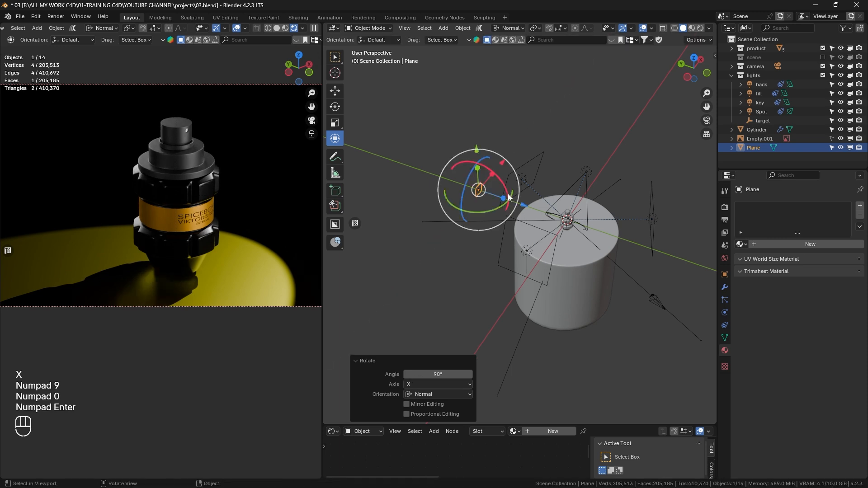
# Scale the upright plane up uniformly by about 19.94 to form a large backdrop behind the podium
pyautogui.press('s')
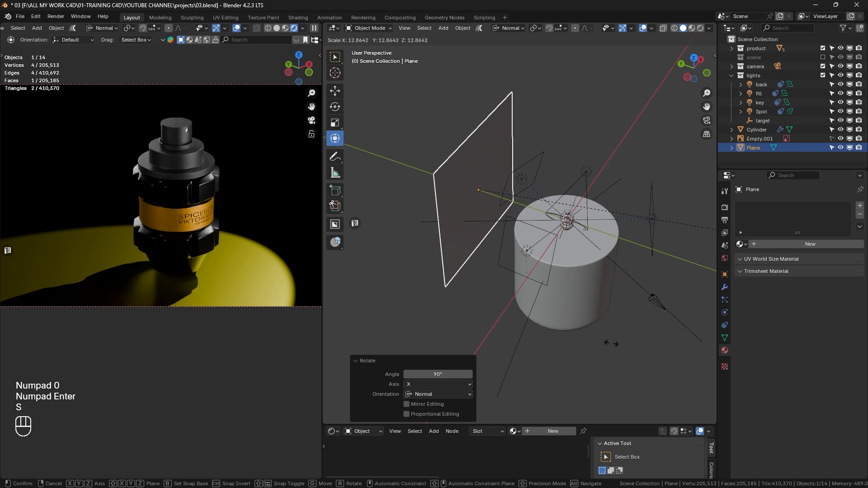
pyautogui.click(331, 300)
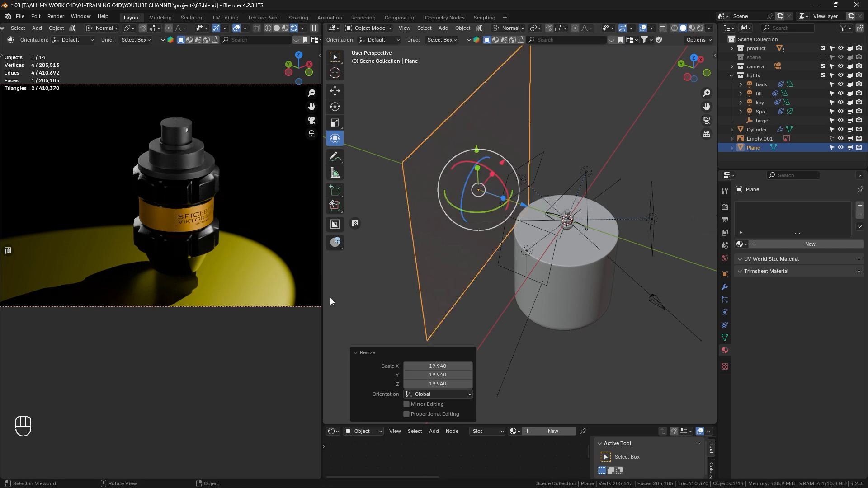
pyautogui.moveTo(497, 251); pyautogui.dragTo(351, 172, button='middle')
pyautogui.keyDown('shift'); pyautogui.moveTo(398, 185); pyautogui.dragTo(435, 251, button='middle'); pyautogui.keyUp('shift')
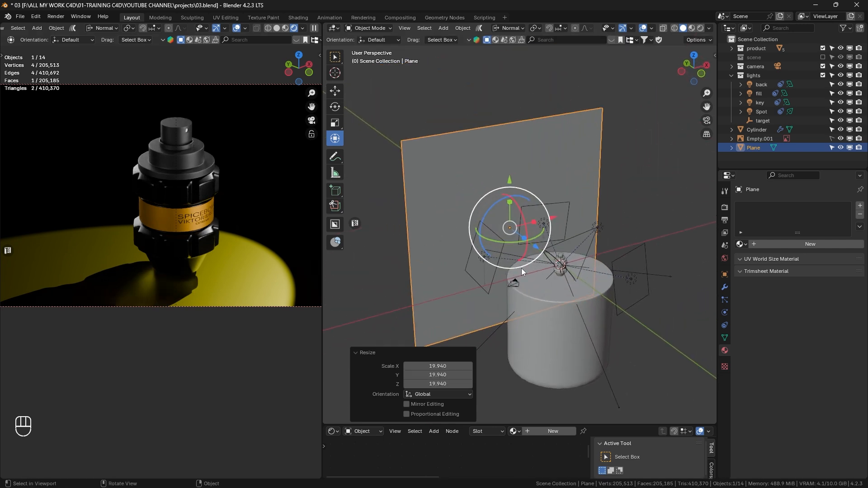
# Scale the backdrop plane up uniformly by about 1.372 and add it to the key light's Light Linking list
pyautogui.press('s')
pyautogui.click(547, 274)
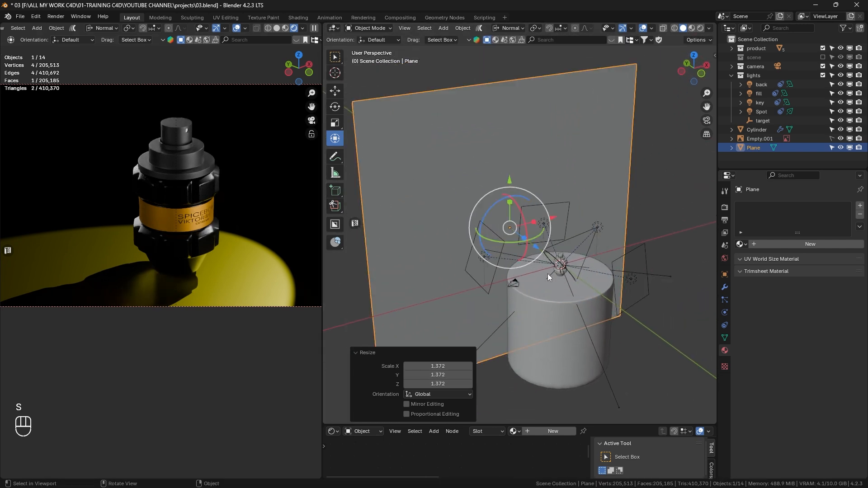
pyautogui.click(647, 251)
pyautogui.moveTo(544, 264); pyautogui.dragTo(599, 232, button='middle')
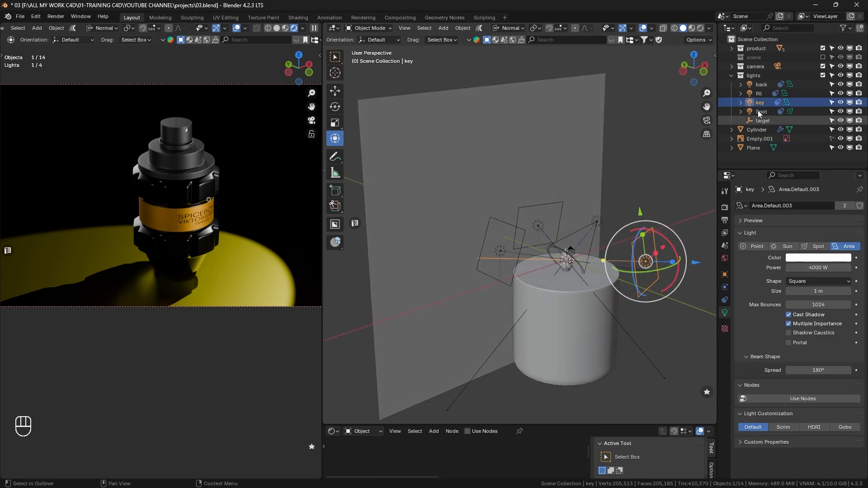
pyautogui.click(725, 275)
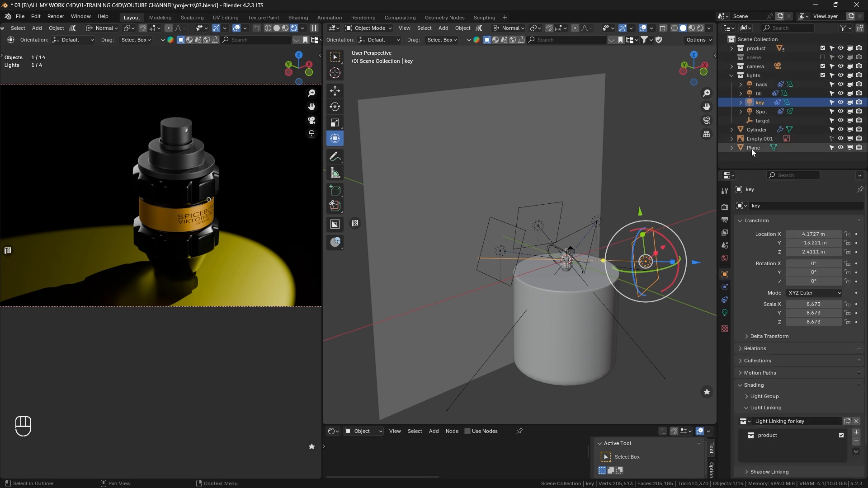
pyautogui.moveTo(751, 148); pyautogui.dragTo(765, 451)
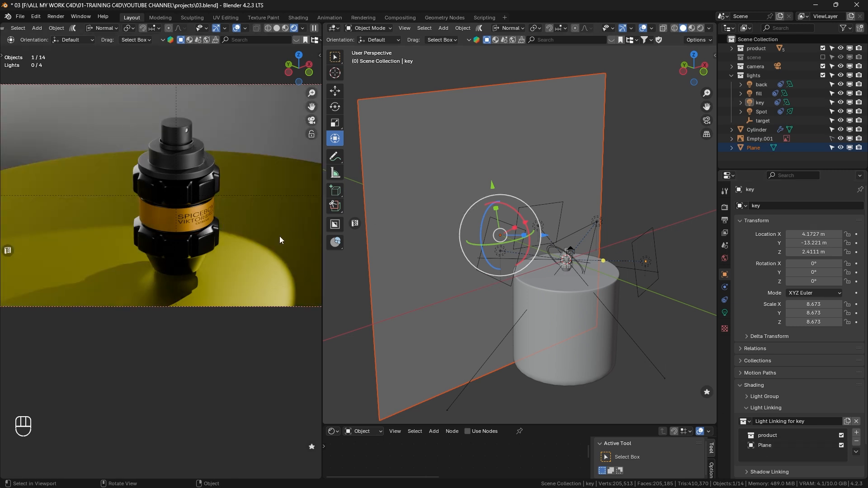
# Give the backdrop plane a new material with a fully saturated red Base Color, and scale the plane up by about 1.704
pyautogui.scroll(-3, 272, 233)
pyautogui.click(500, 149)
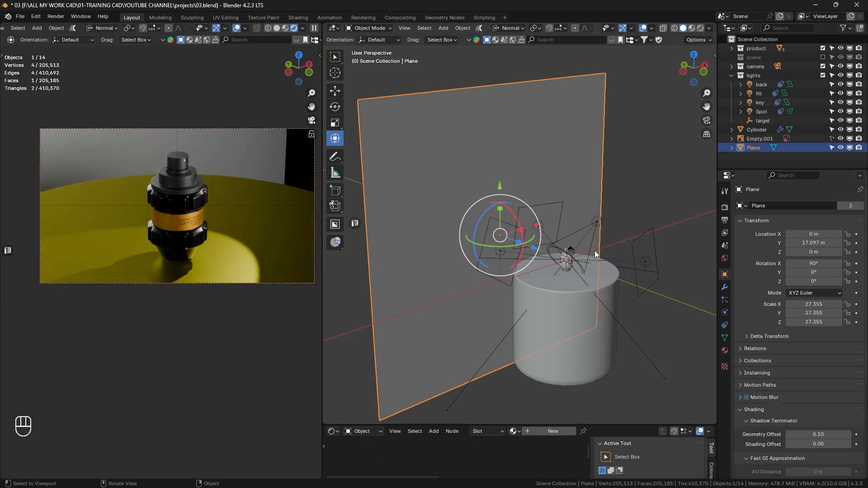
pyautogui.click(725, 350)
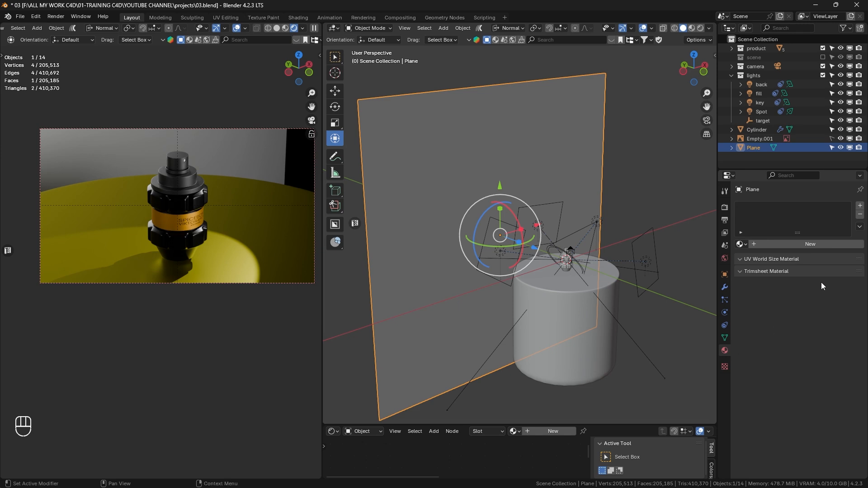
pyautogui.click(803, 245)
pyautogui.click(814, 300)
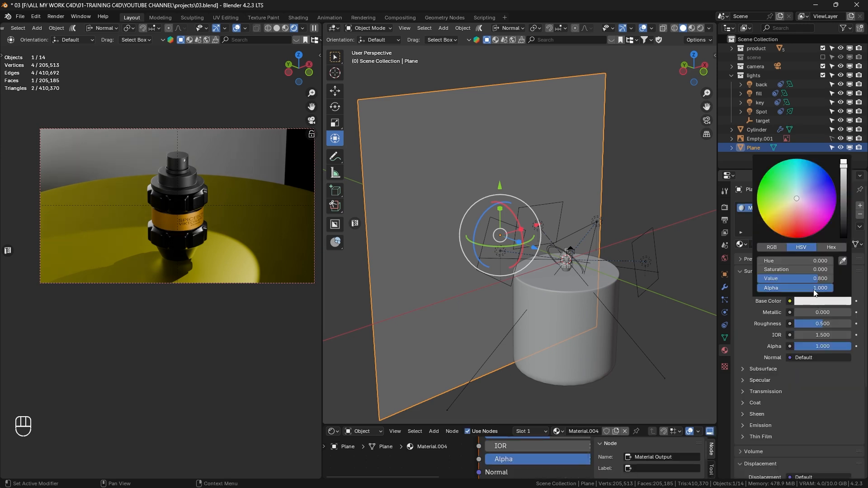
pyautogui.moveTo(798, 199); pyautogui.dragTo(795, 237)
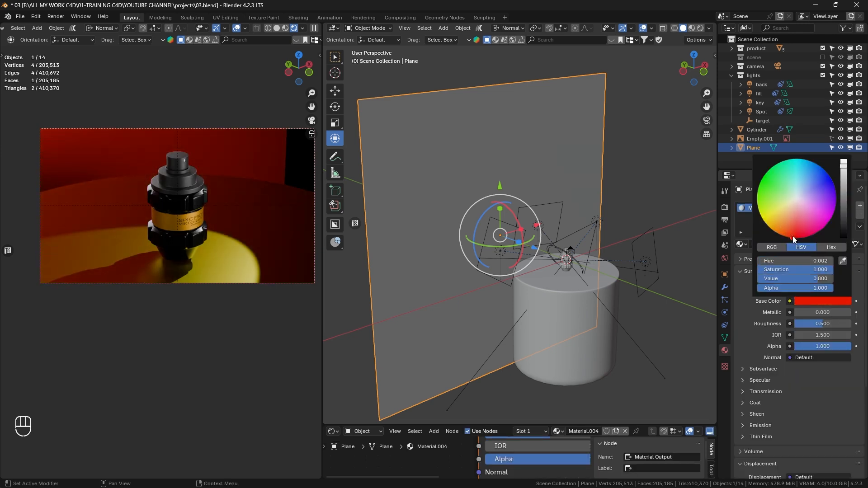
pyautogui.press('s')
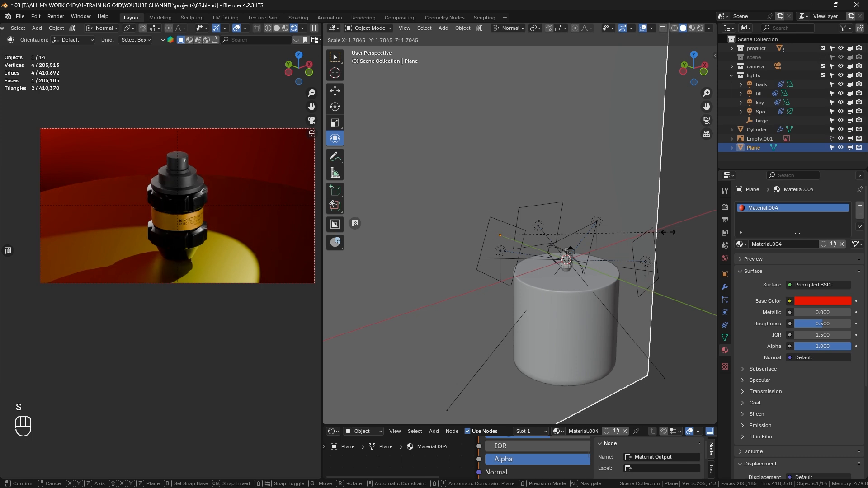
pyautogui.click(592, 211)
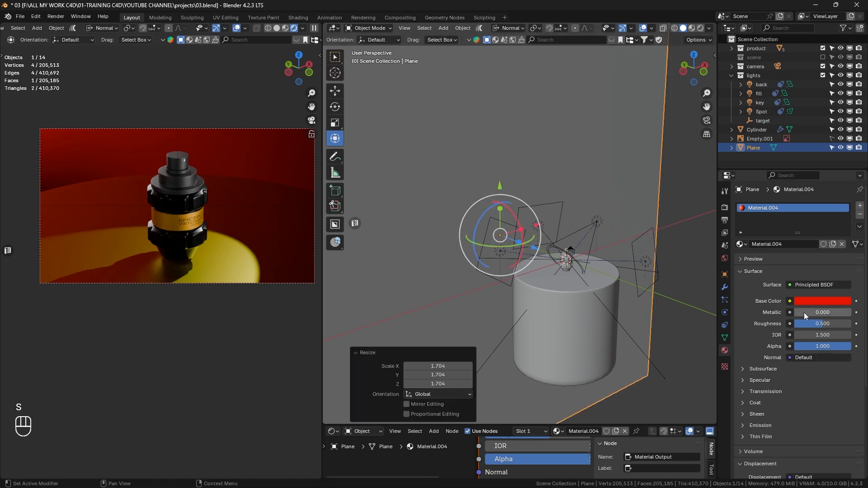
# Raise the backdrop material's Metallic to about 0.827 and set its Roughness to 0.25
pyautogui.moveTo(802, 312); pyautogui.dragTo(842, 312)
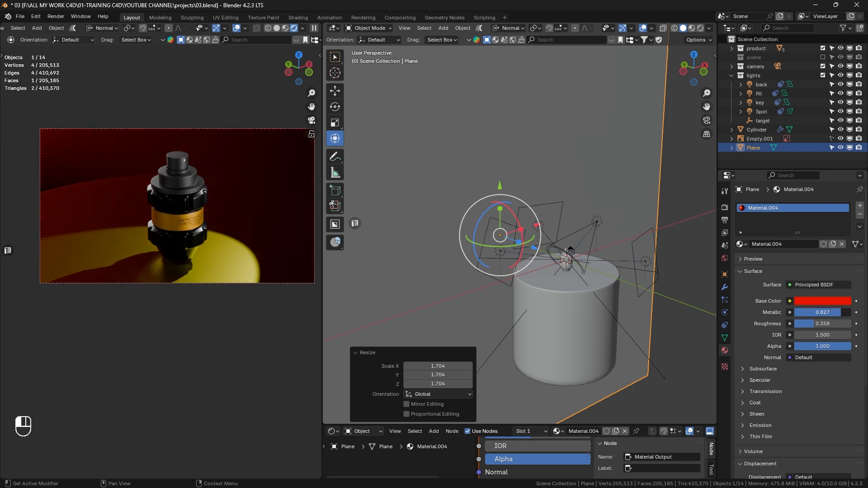
pyautogui.click(810, 324)
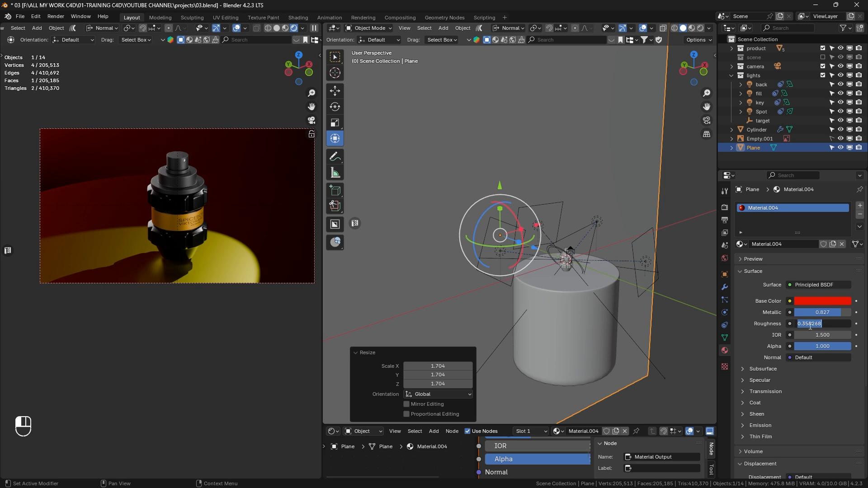
pyautogui.click(810, 323)
pyautogui.moveTo(821, 328); pyautogui.dragTo(729, 322)
pyautogui.write('0.25')
pyautogui.press('Return')
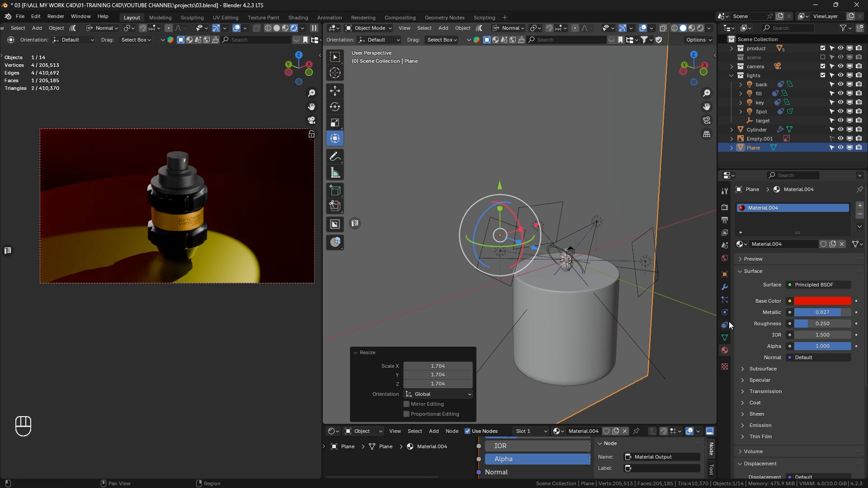
pyautogui.moveTo(836, 312)
pyautogui.mouseDown()
pyautogui.moveTo(804, 312)
pyautogui.moveTo(842, 312)
pyautogui.mouseUp()
# Move the key light about 1.04 m along its local Y axis
pyautogui.click(656, 251)
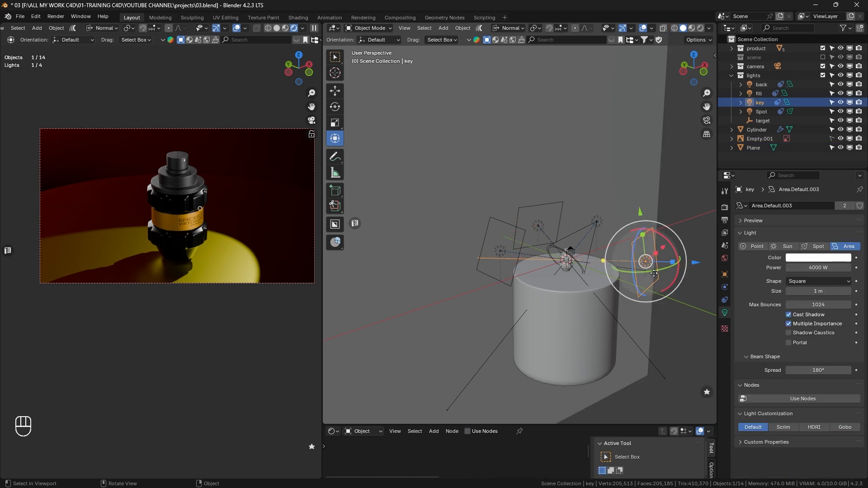
pyautogui.moveTo(656, 252); pyautogui.dragTo(606, 199, button='middle')
pyautogui.moveTo(604, 193); pyautogui.dragTo(615, 169)
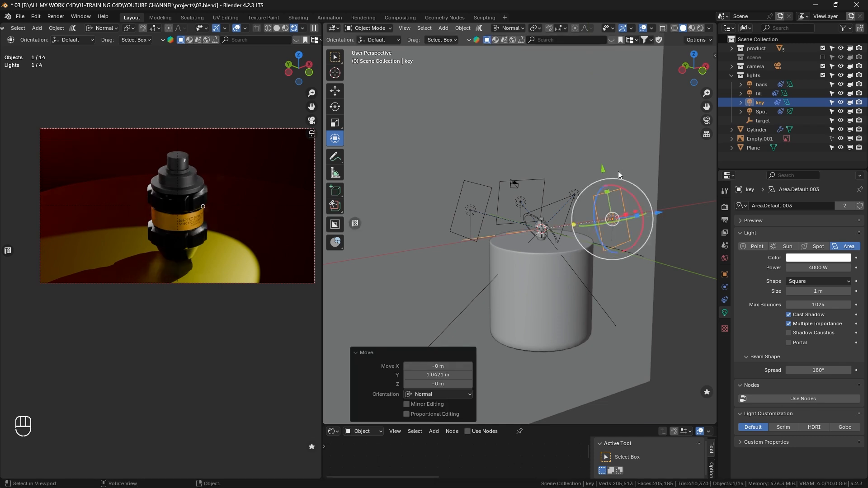
pyautogui.keyDown('shift'); pyautogui.moveTo(565, 170); pyautogui.dragTo(572, 193, button='middle'); pyautogui.keyUp('shift')
# Adjust the red backdrop material to Metallic 0.677 and Roughness 0.541
pyautogui.click(613, 172)
pyautogui.moveTo(826, 313); pyautogui.dragTo(798, 324)
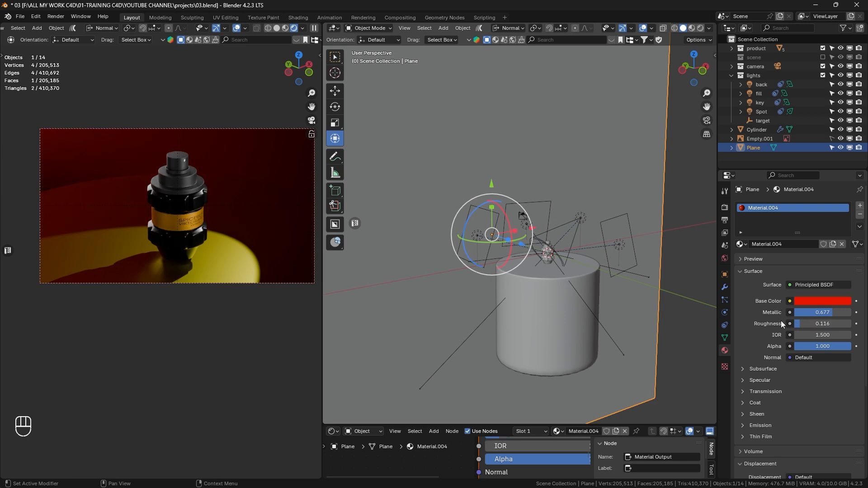
pyautogui.moveTo(806, 324); pyautogui.dragTo(825, 323)
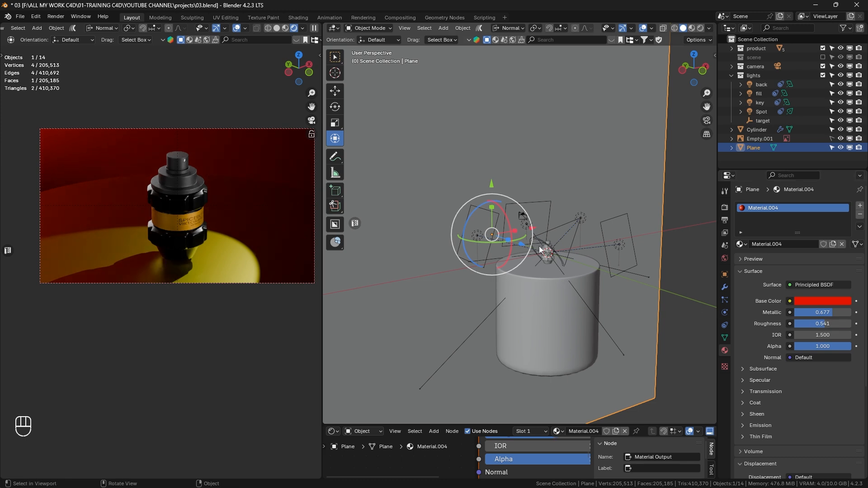
# Examine how the red backdrop is lit around the bottle in the rendered camera view
pyautogui.keyDown('shift'); pyautogui.moveTo(582, 257); pyautogui.dragTo(558, 338, button='middle'); pyautogui.keyUp('shift')
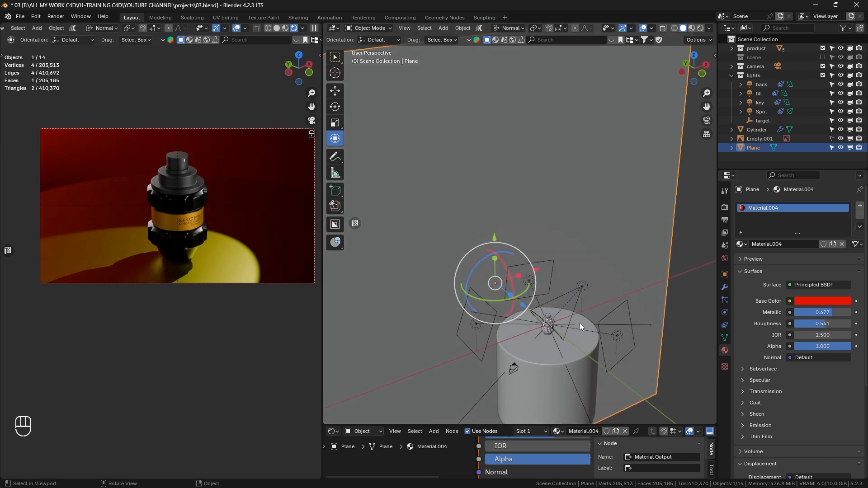
pyautogui.hotkey('shift', 'a')
pyautogui.moveTo(580, 323)
pyautogui.scroll(4, 299, 189)
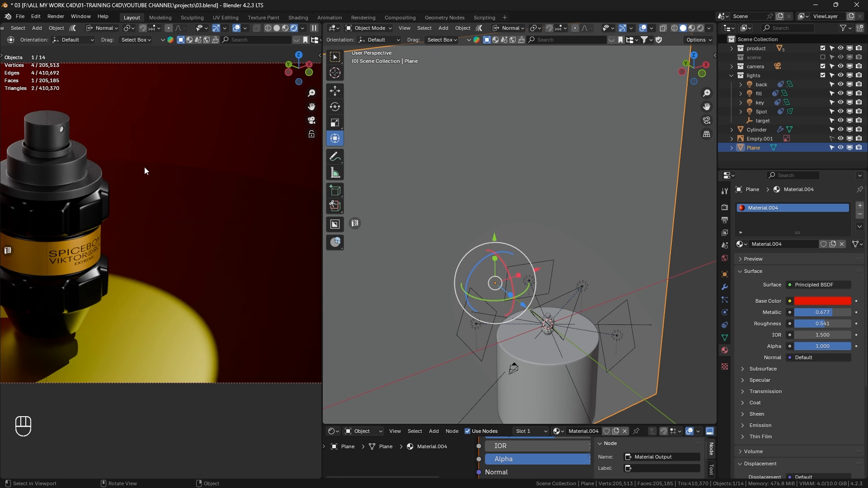
pyautogui.scroll(-1, 248, 196)
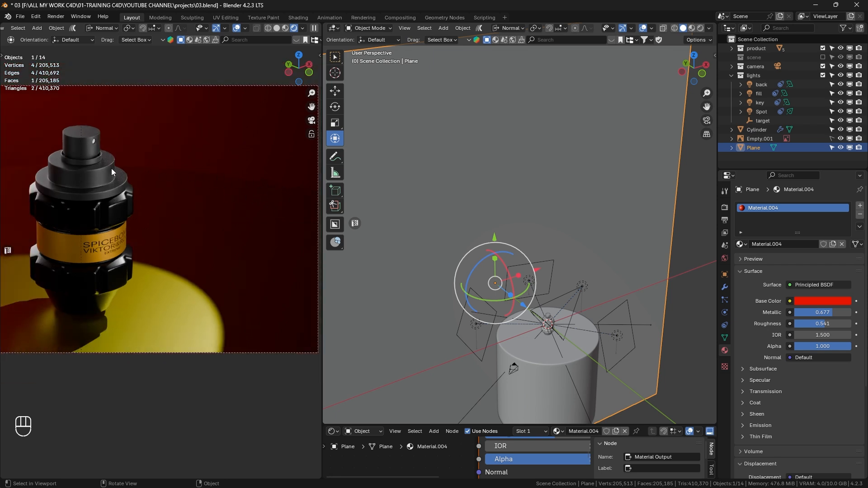
pyautogui.scroll(-4, 233, 194)
pyautogui.scroll(4, 238, 194)
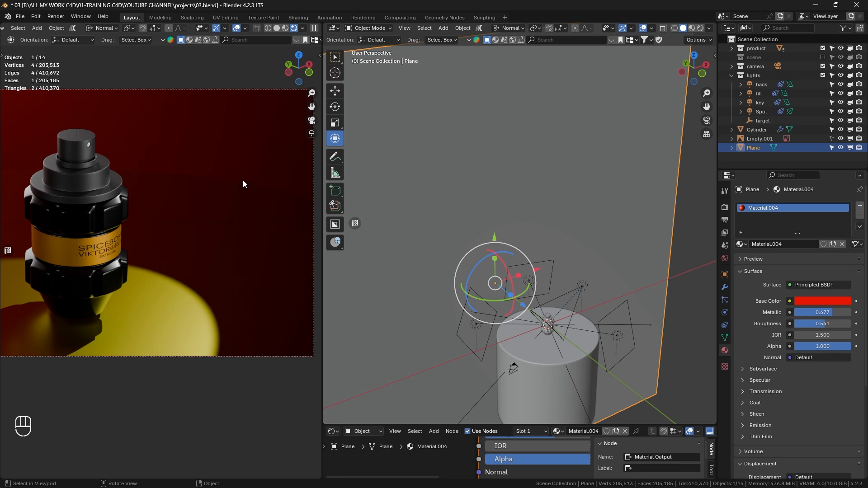
pyautogui.click(545, 359)
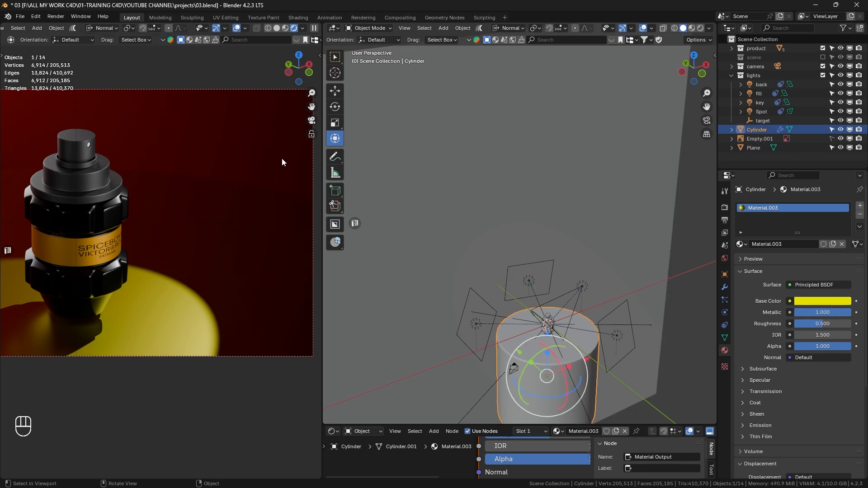
# Add an area light at the world origin
pyautogui.hotkey('shift', 'a')
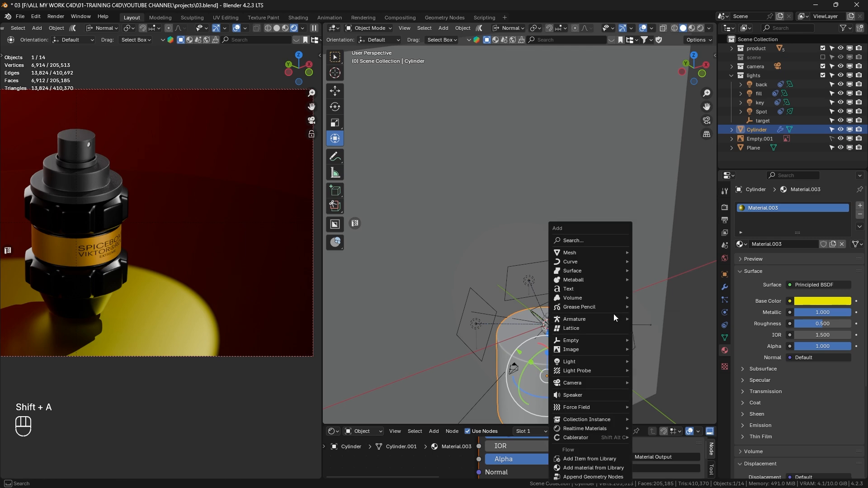
pyautogui.moveTo(593, 252)
pyautogui.moveTo(593, 362)
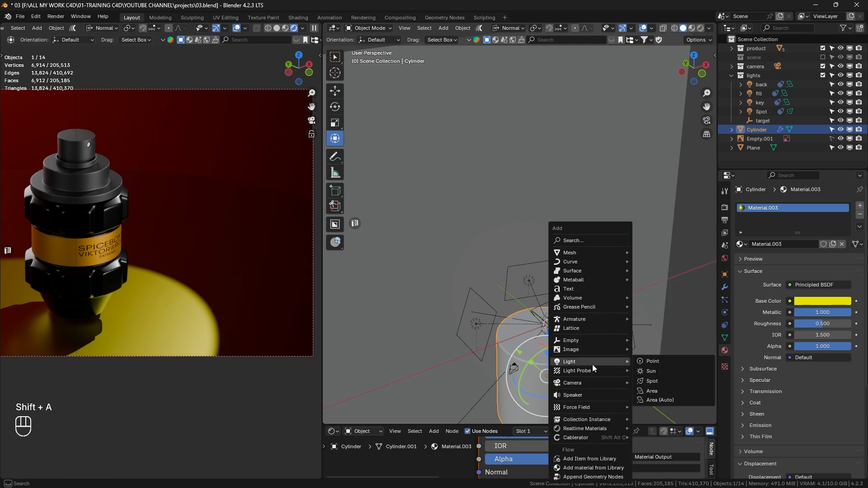
pyautogui.click(664, 394)
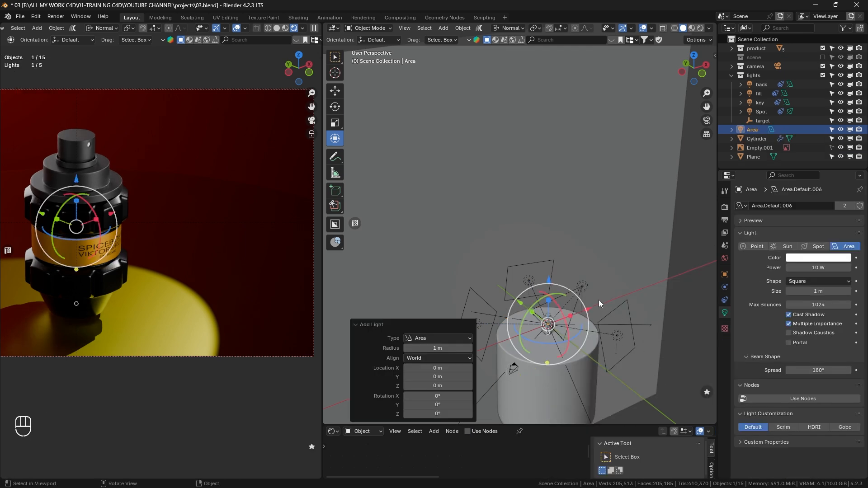
# Scale the new area light up uniformly by about 13.98
pyautogui.scroll(-4, 598, 301)
pyautogui.scroll(6, 582, 311)
pyautogui.scroll(6, 575, 326)
pyautogui.moveTo(558, 324); pyautogui.dragTo(520, 321, button='middle')
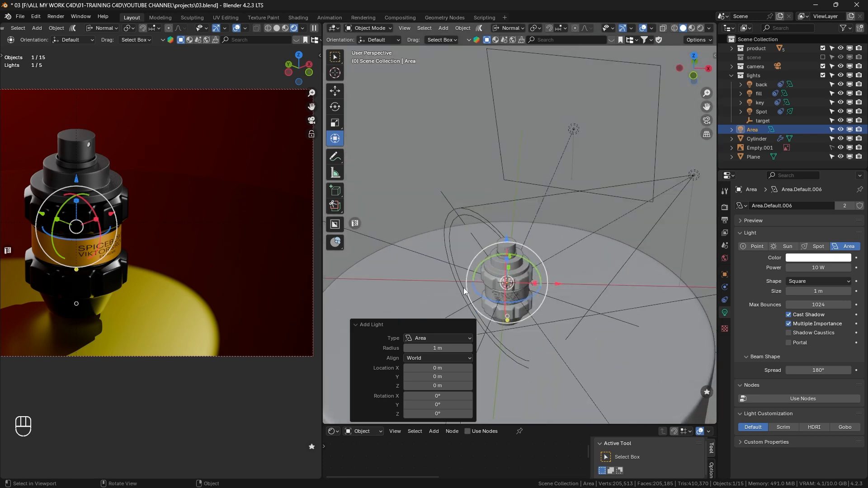
pyautogui.press('s')
pyautogui.click(520, 303)
# Frame the whole camera image in the rendered view and hide its viewport overlays
pyautogui.scroll(-4, 520, 303)
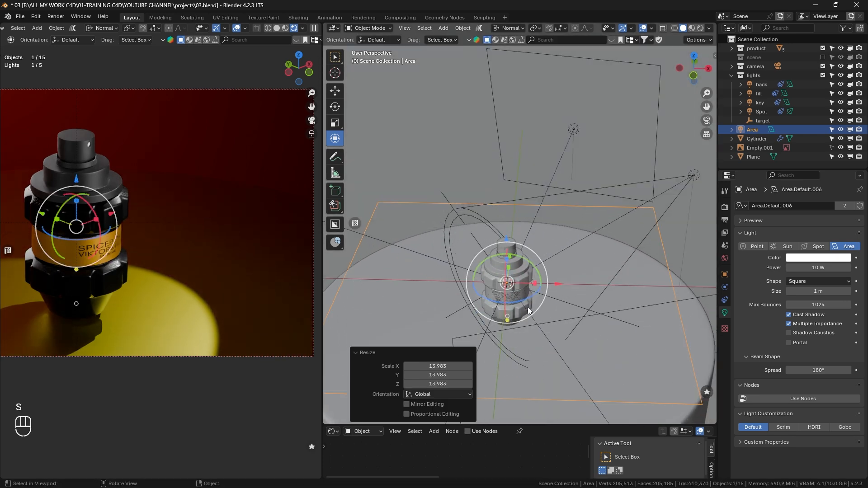
pyautogui.scroll(-3, 169, 273)
pyautogui.keyDown('shift'); pyautogui.moveTo(105, 293); pyautogui.dragTo(153, 298, button='middle'); pyautogui.keyUp('shift')
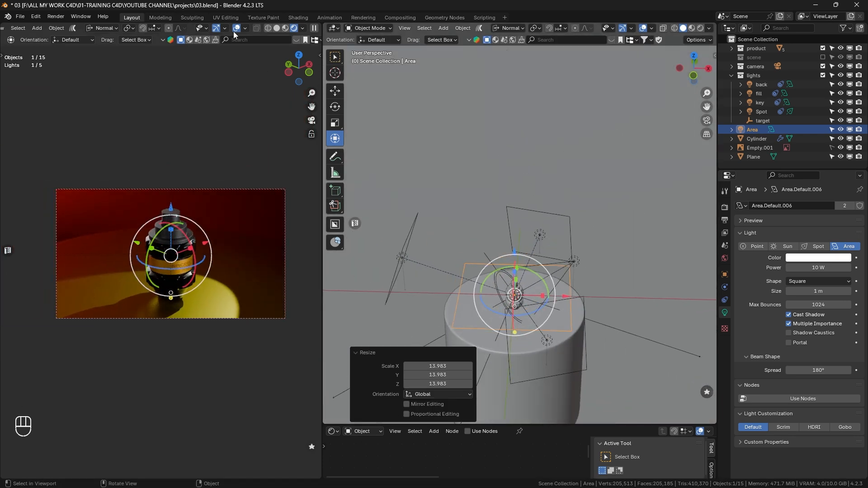
pyautogui.click(236, 28)
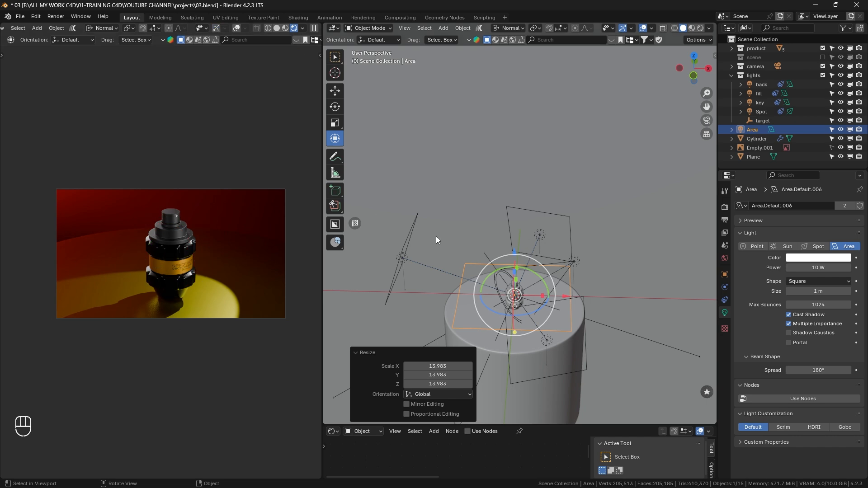
# Move the backdrop plane about 4.13 m farther behind the podium along its negative local Z axis
pyautogui.moveTo(558, 283); pyautogui.dragTo(683, 304, button='middle')
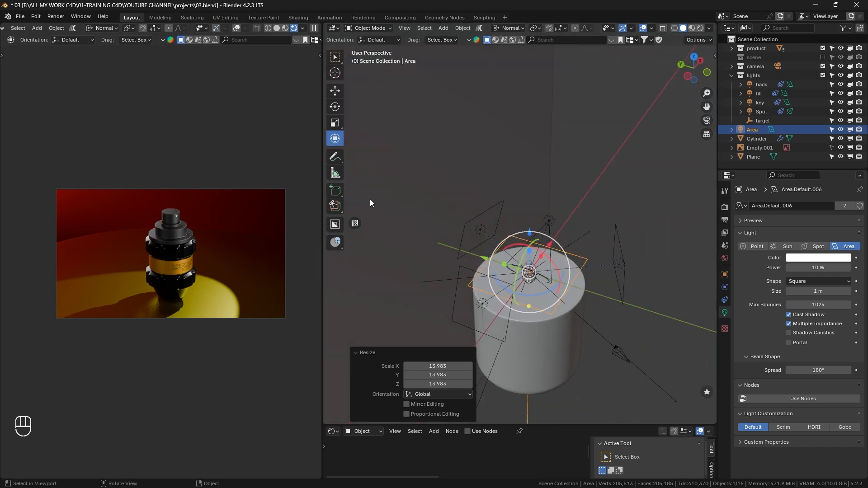
pyautogui.click(371, 202)
pyautogui.scroll(-3, 407, 211)
pyautogui.moveTo(520, 226); pyautogui.dragTo(532, 251, button='middle')
pyautogui.scroll(2, 527, 252)
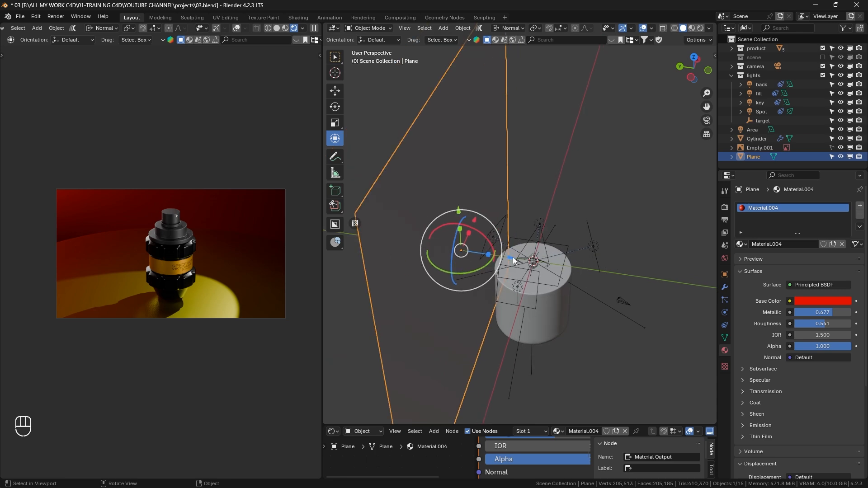
pyautogui.moveTo(512, 258); pyautogui.dragTo(493, 257)
pyautogui.scroll(2, 538, 232)
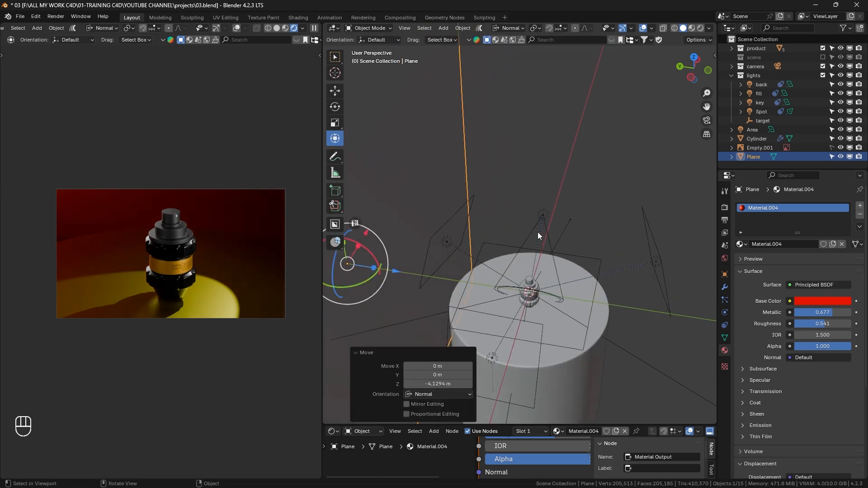
# Move the new area light about 10.88 m along Y towards the backdrop and about 12.54 m along X
pyautogui.click(546, 299)
pyautogui.click(491, 244)
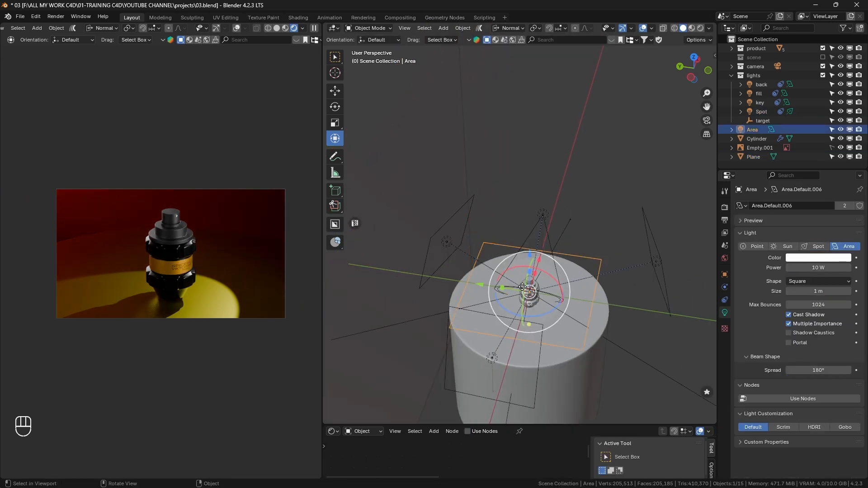
pyautogui.moveTo(560, 294); pyautogui.dragTo(580, 296, button='middle')
pyautogui.moveTo(476, 294); pyautogui.dragTo(335, 293)
pyautogui.moveTo(337, 293); pyautogui.dragTo(607, 282, button='middle')
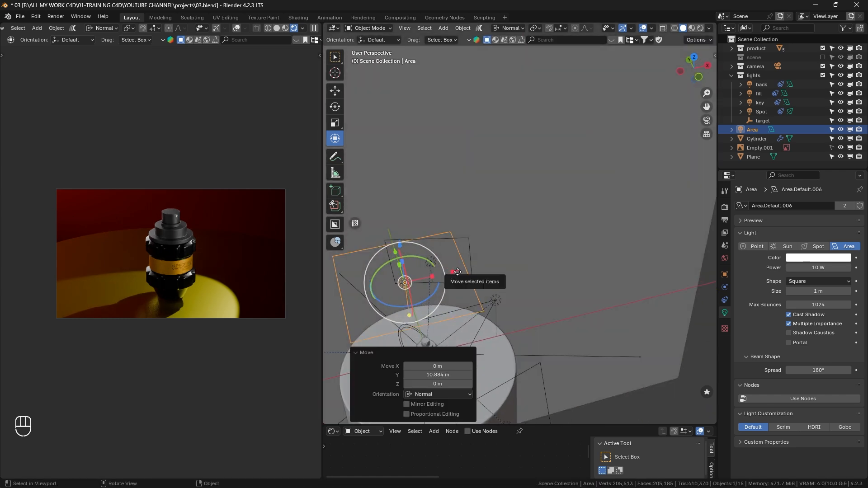
pyautogui.moveTo(456, 272); pyautogui.dragTo(571, 264)
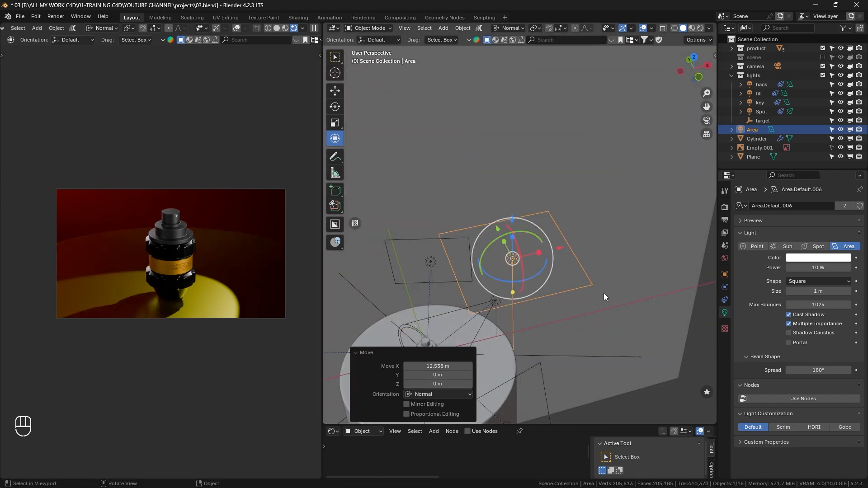
# Set the backdrop area light's power to 500 W and lower it about 1.76 m along Z
pyautogui.click(821, 268)
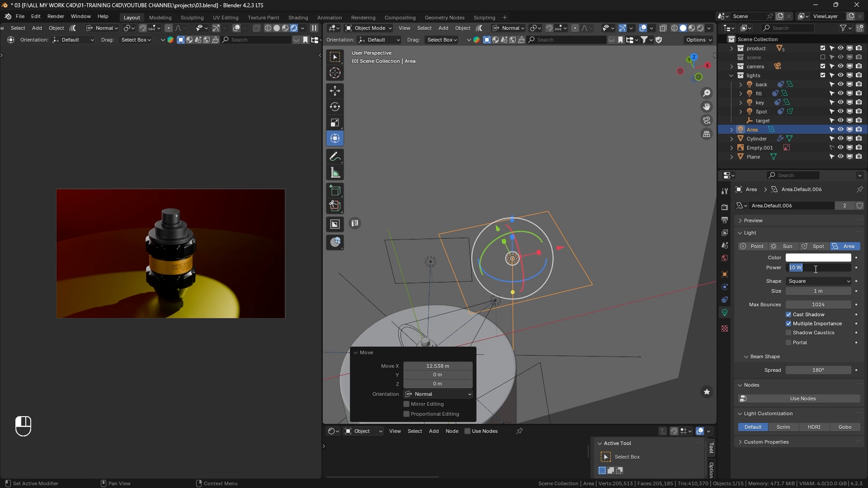
pyautogui.write('500')
pyautogui.press('Return')
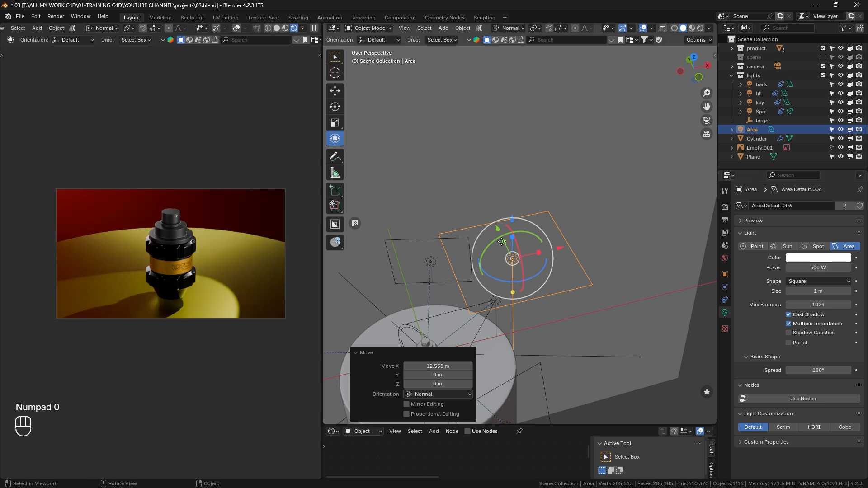
pyautogui.moveTo(556, 212); pyautogui.dragTo(534, 189, button='middle')
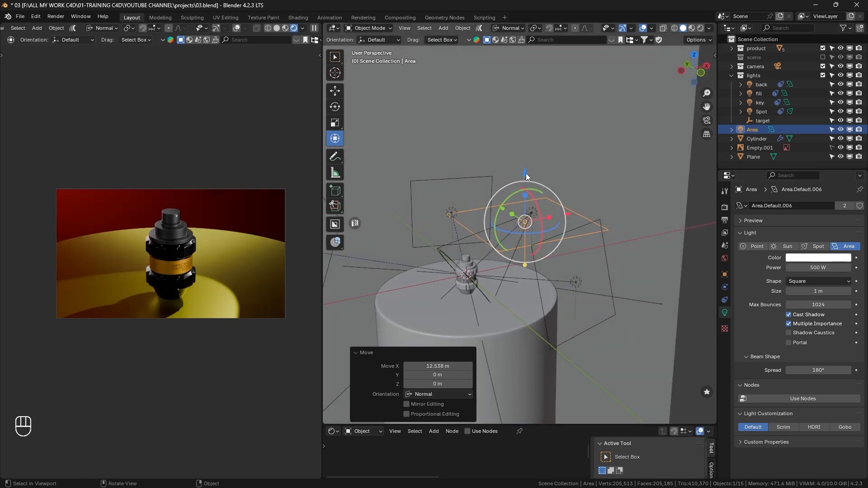
pyautogui.moveTo(527, 176); pyautogui.dragTo(525, 188)
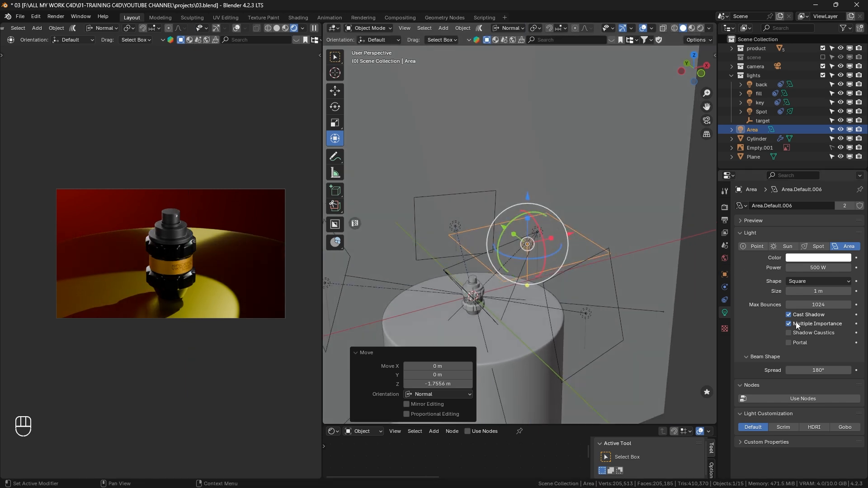
# Rotate the backdrop area light about -55.7° around its Z axis
pyautogui.press('r')
pyautogui.press('z')
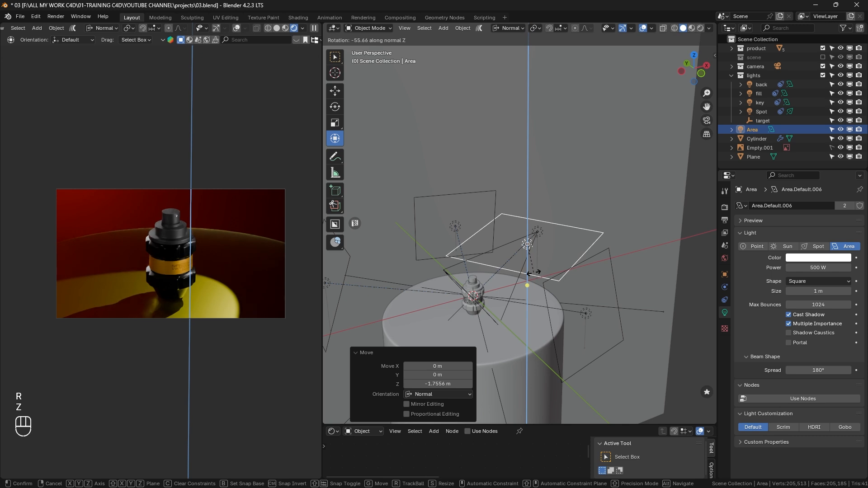
pyautogui.click(534, 272)
# Fine-tune the area light's height along Z, raising it about 0.06 m and 0.83 m and lowering it about 0.61 m
pyautogui.moveTo(534, 272); pyautogui.dragTo(565, 213, button='middle')
pyautogui.moveTo(533, 172); pyautogui.dragTo(533, 174)
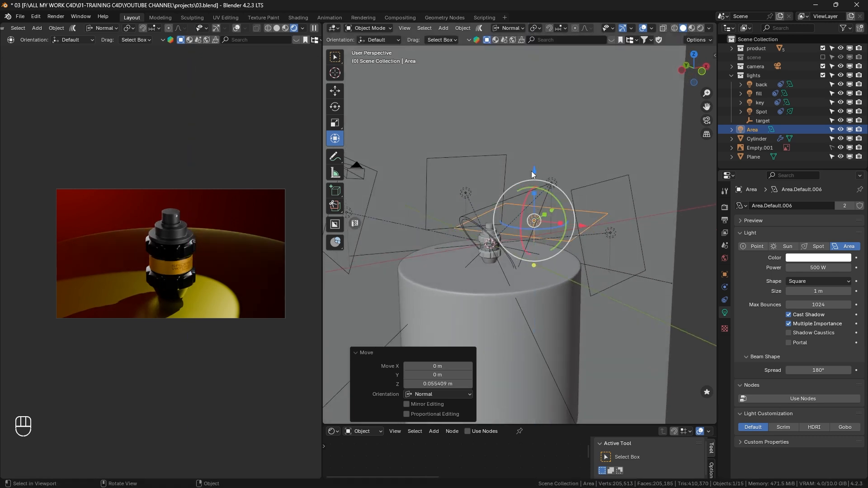
pyautogui.scroll(4, 191, 210)
pyautogui.scroll(3, 196, 165)
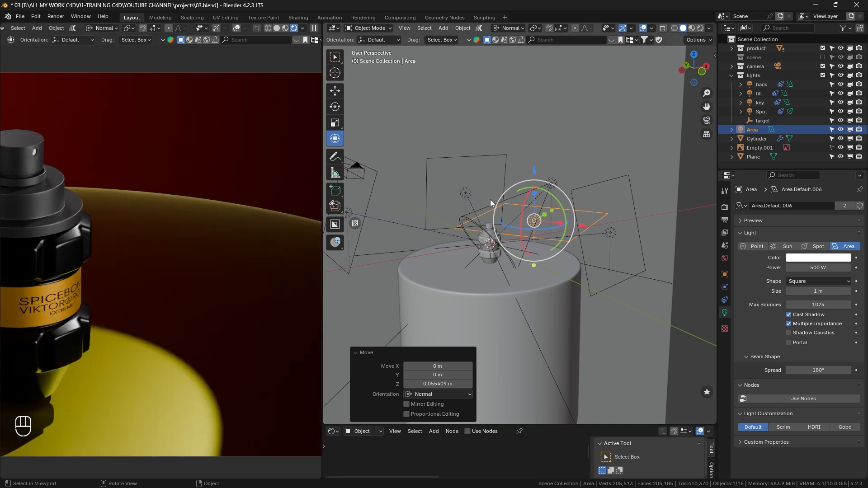
pyautogui.moveTo(532, 169); pyautogui.dragTo(535, 158)
pyautogui.scroll(-5, 252, 238)
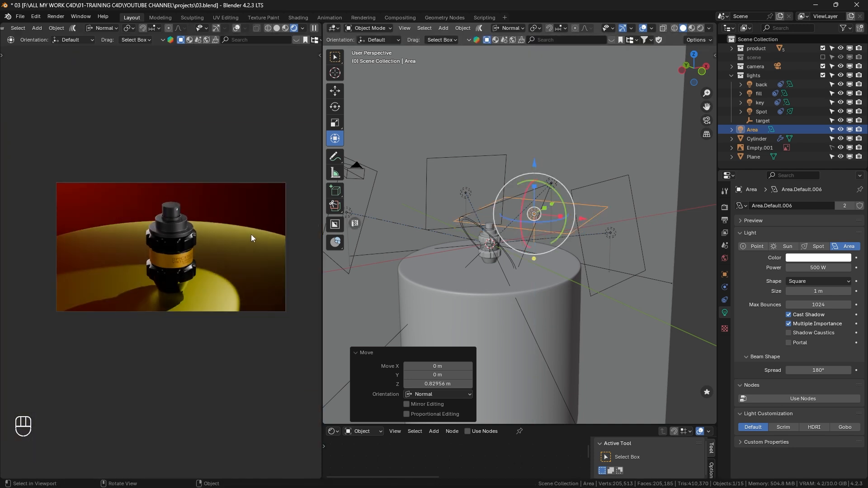
pyautogui.click(535, 163)
pyautogui.moveTo(536, 164); pyautogui.dragTo(534, 169)
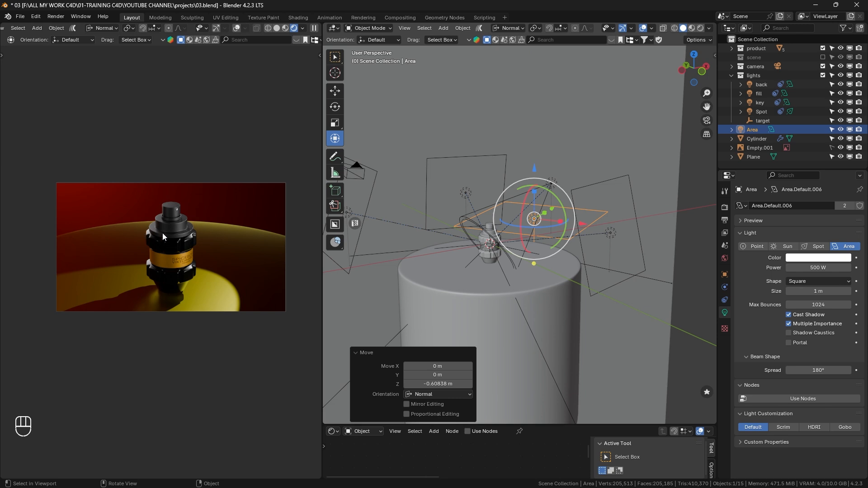
# Widen the rendered viewport and enlarge the camera image to examine the lighting on the bottle, podium and backdrop
pyautogui.keyDown('shift'); pyautogui.moveTo(189, 271); pyautogui.dragTo(185, 247, button='middle'); pyautogui.keyUp('shift')
pyautogui.scroll(3, 184, 230)
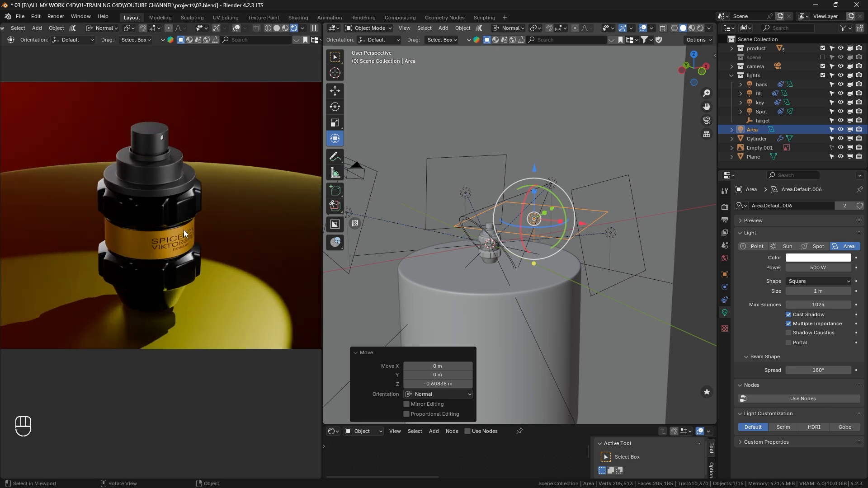
pyautogui.scroll(-4, 184, 229)
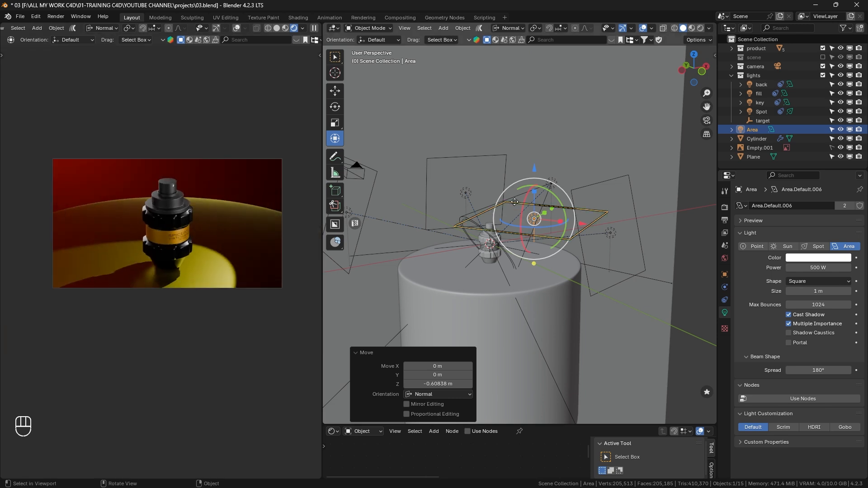
pyautogui.moveTo(506, 188); pyautogui.dragTo(518, 198, button='middle')
pyautogui.scroll(2, 183, 220)
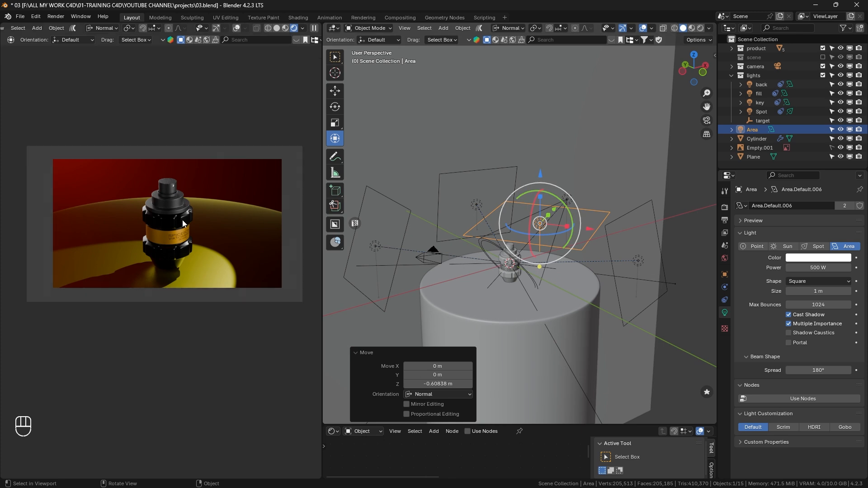
pyautogui.scroll(-1, 199, 219)
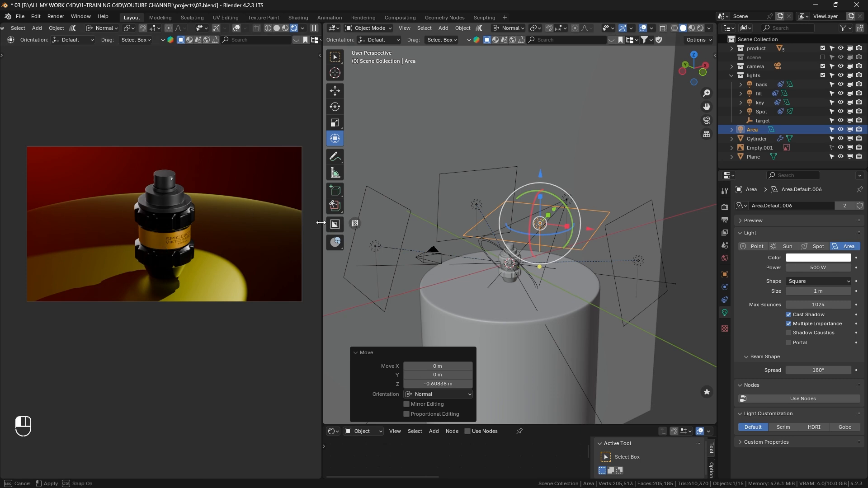
pyautogui.moveTo(323, 225); pyautogui.dragTo(614, 222)
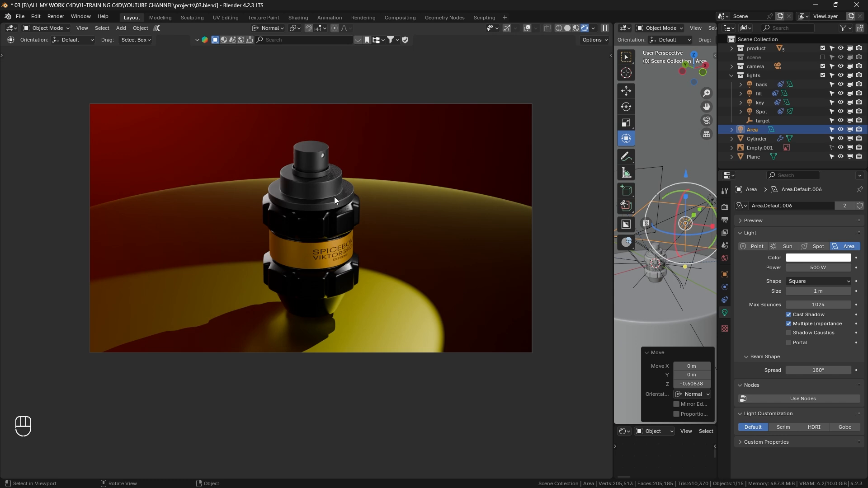
pyautogui.scroll(1, 334, 197)
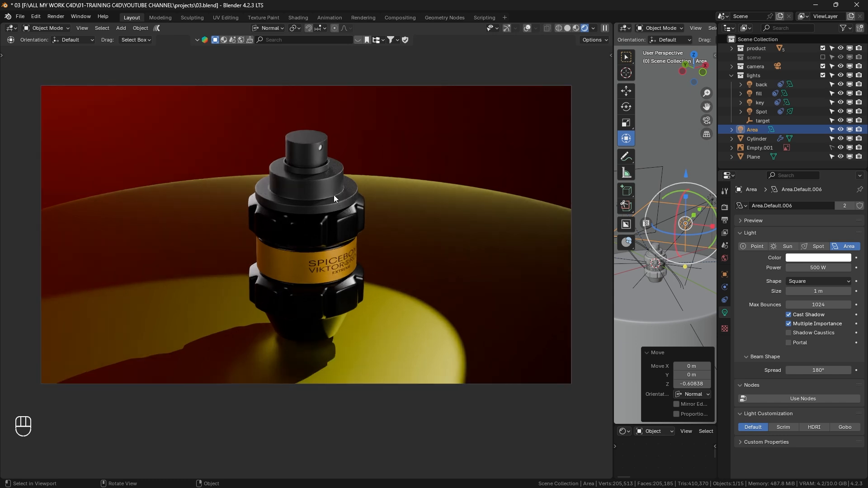